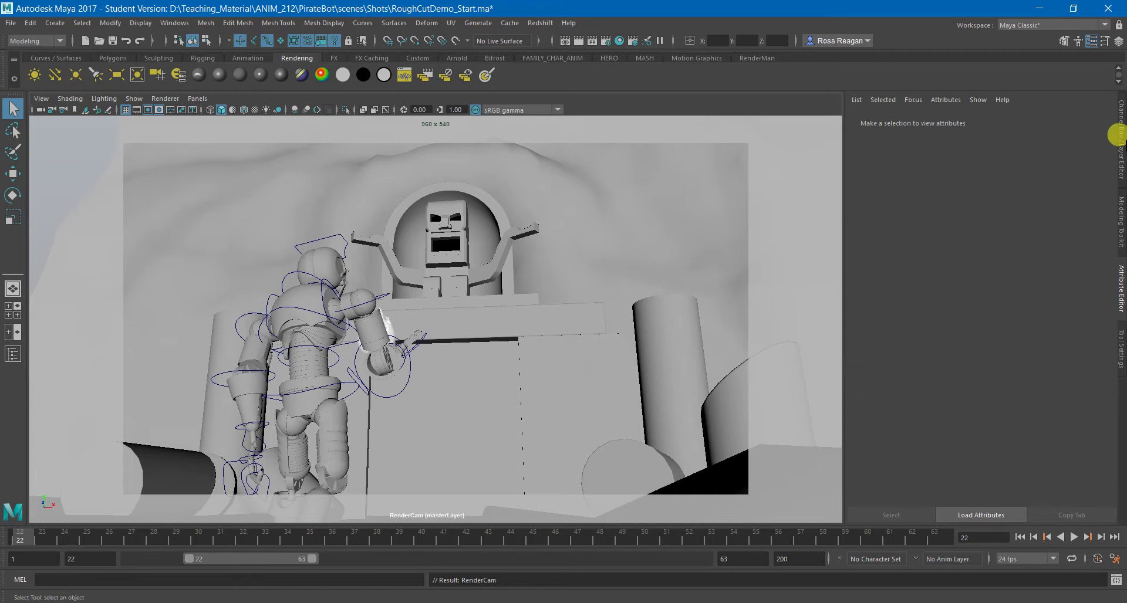
Show the Channel Box / Layer Editor with the display layers and widen it so the layer names fit
click(1120, 139)
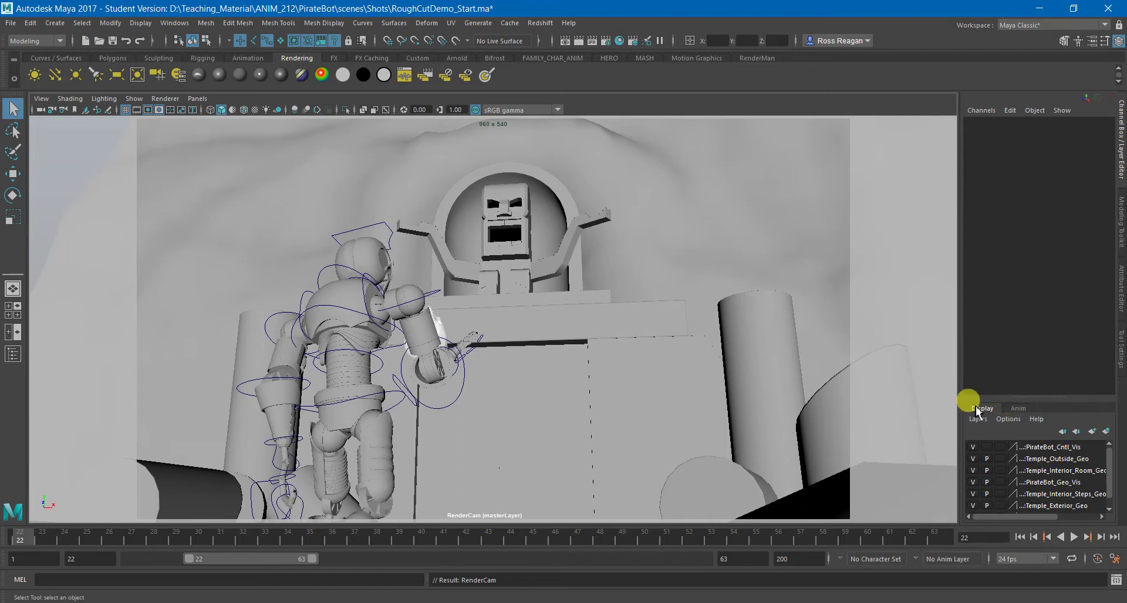
click(1005, 409)
click(990, 410)
drag(960, 310, 919, 306)
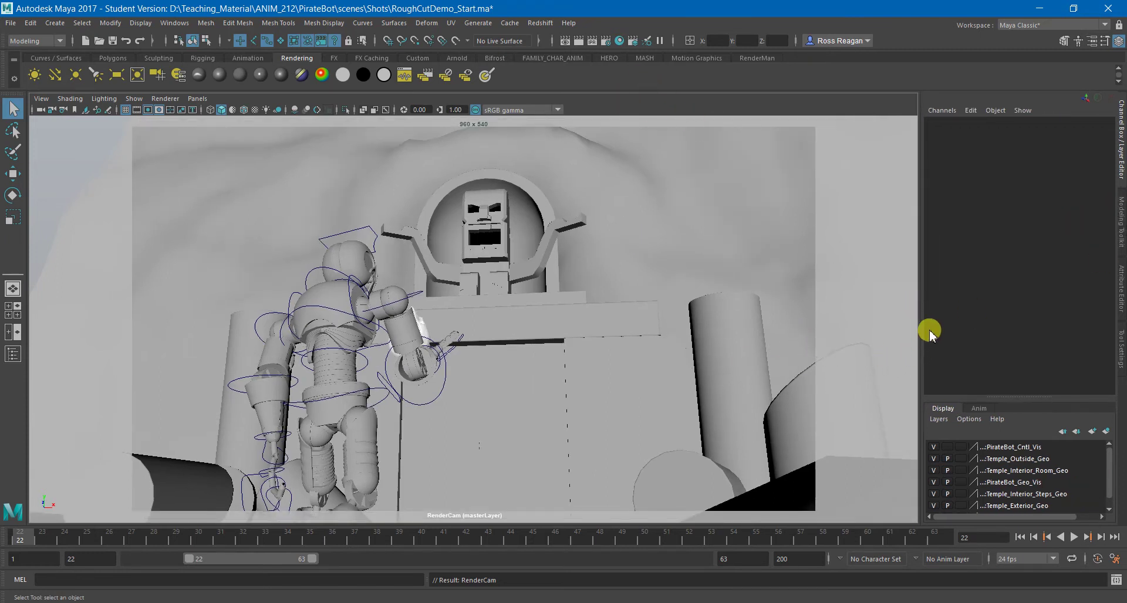
Open the Render Setup window and place it clear of the robot, keeping the Scene section expanded and visible
click(632, 40)
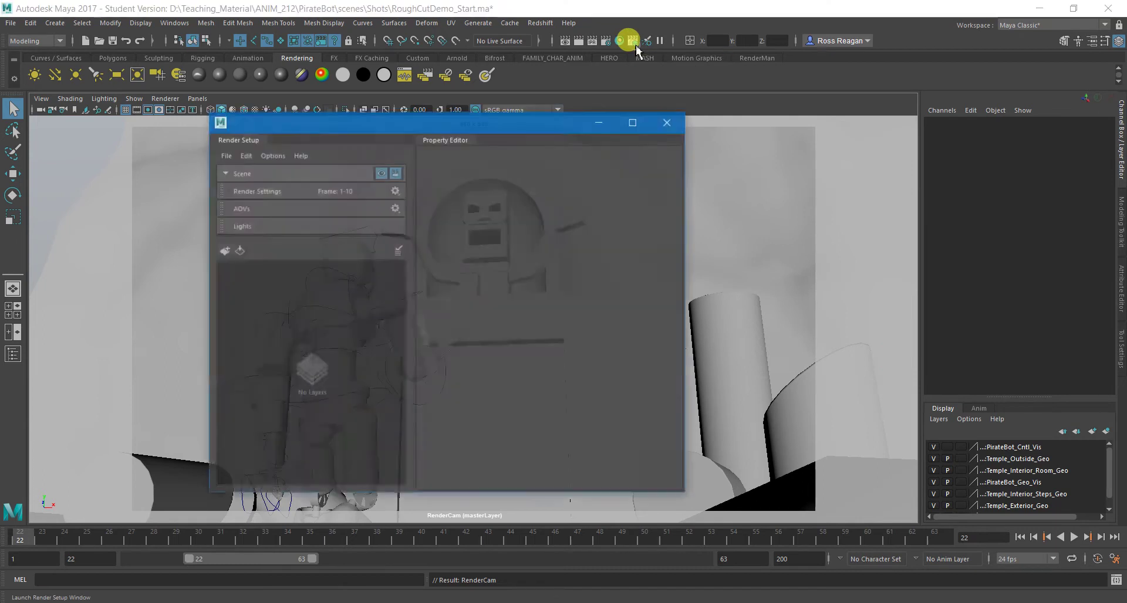
drag(440, 122, 851, 137)
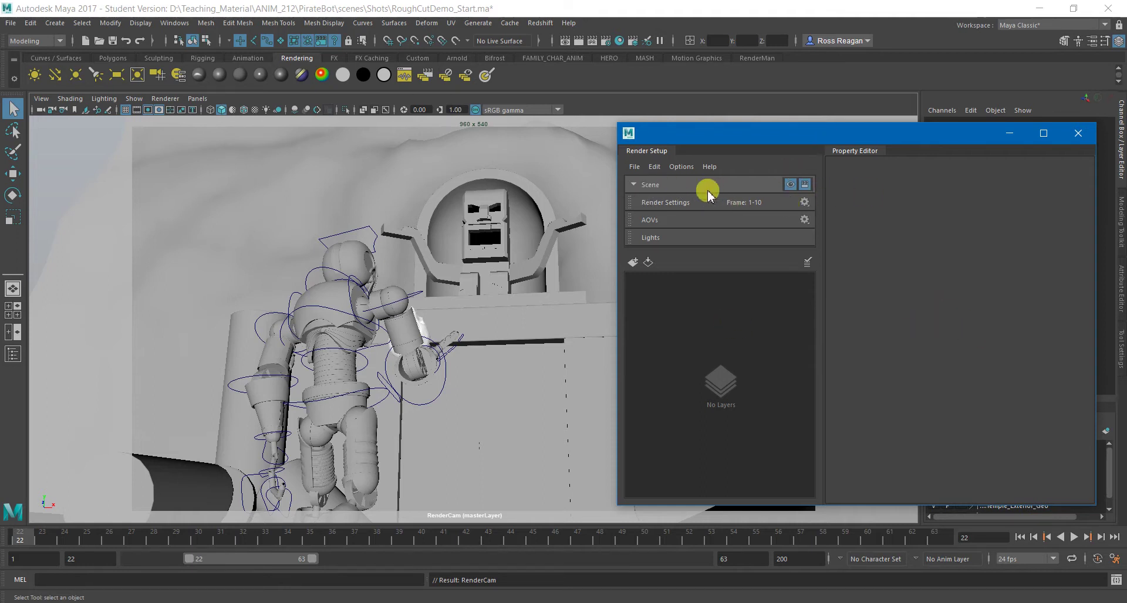
click(632, 186)
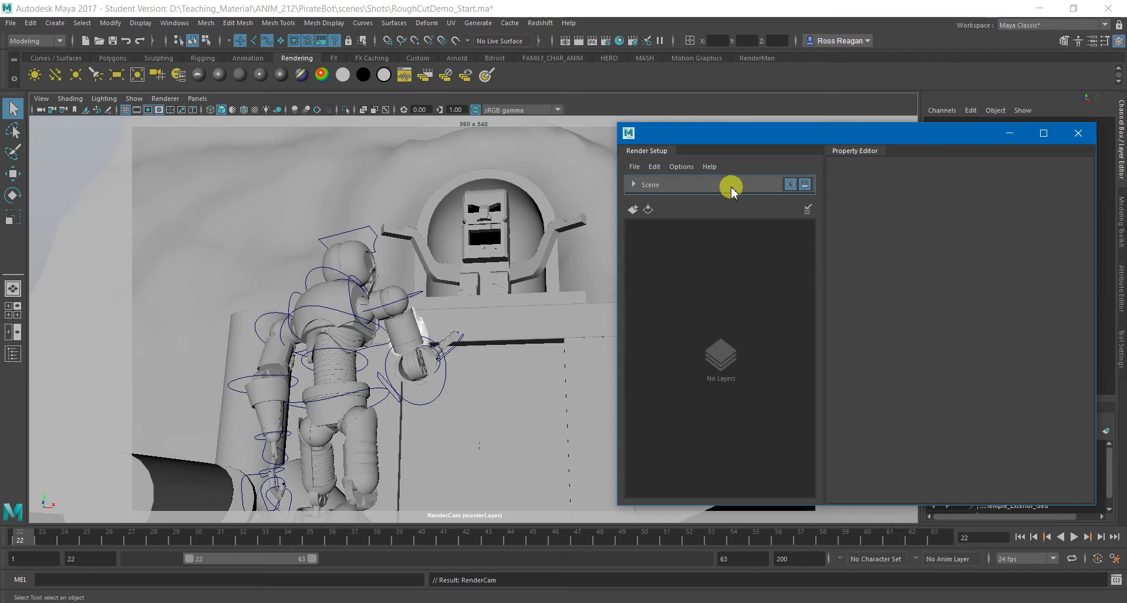
click(633, 187)
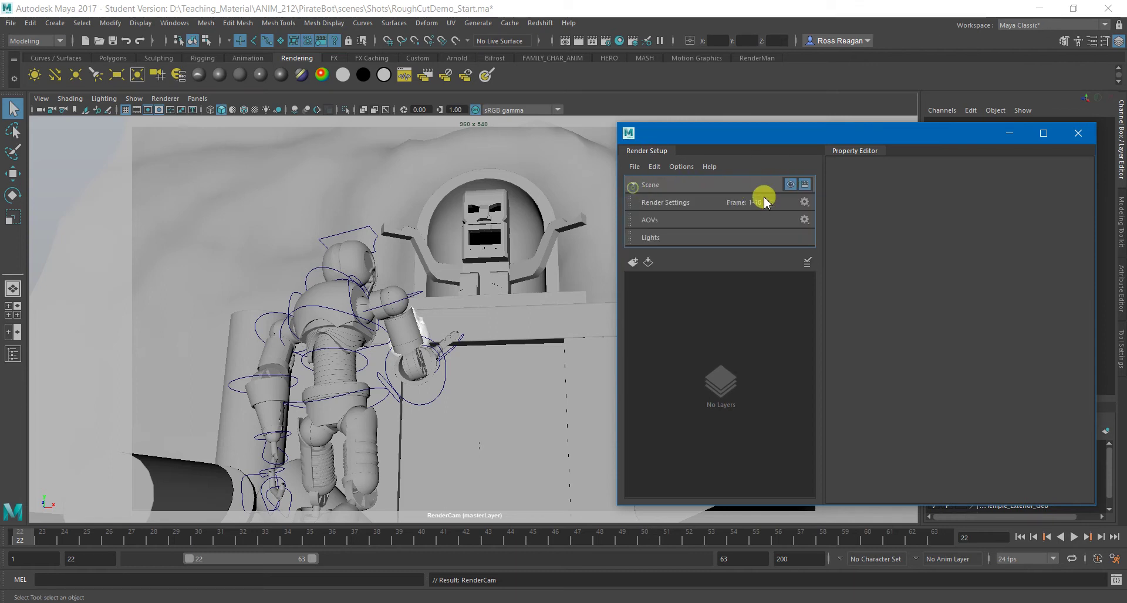
click(791, 186)
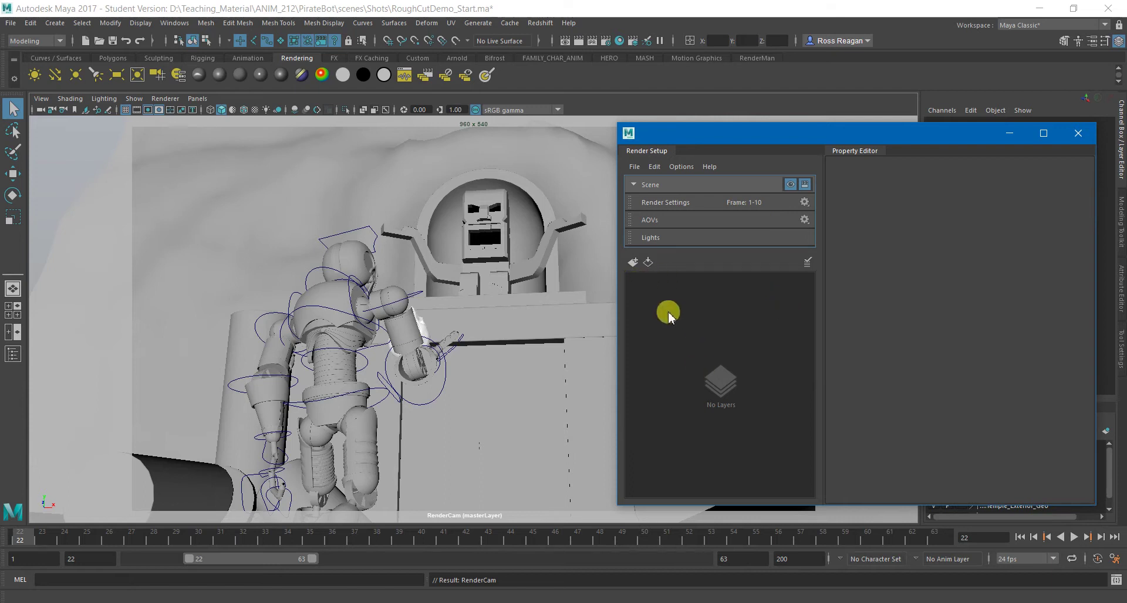
Create two render layers in Render Setup, named Shot_03_Foreground and Shot_03_Background
click(632, 262)
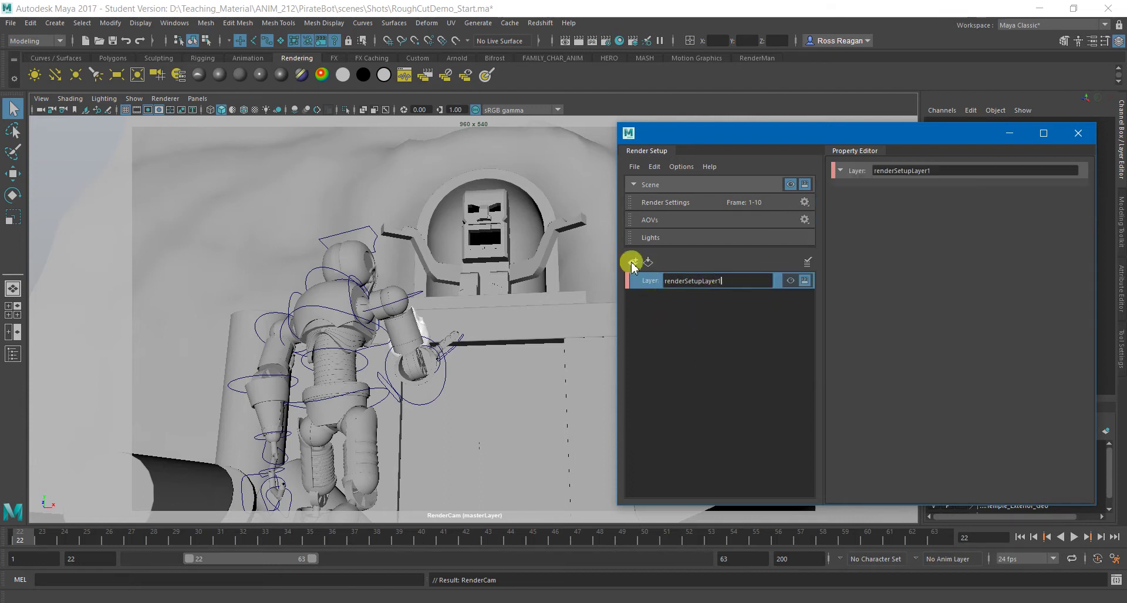
double_click(742, 281)
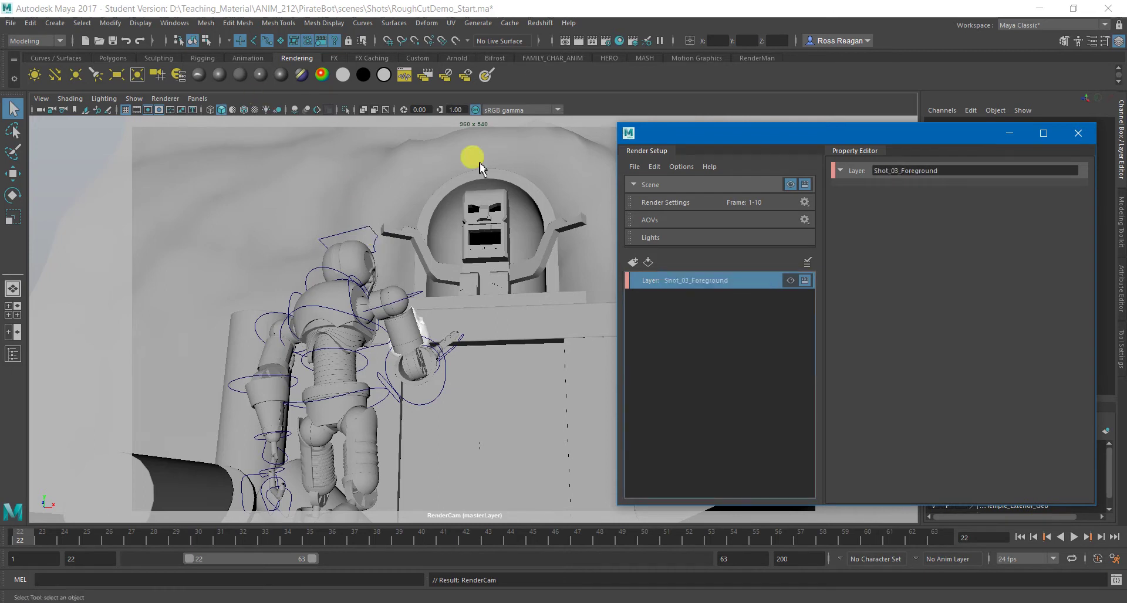
click(633, 262)
double_click(730, 299)
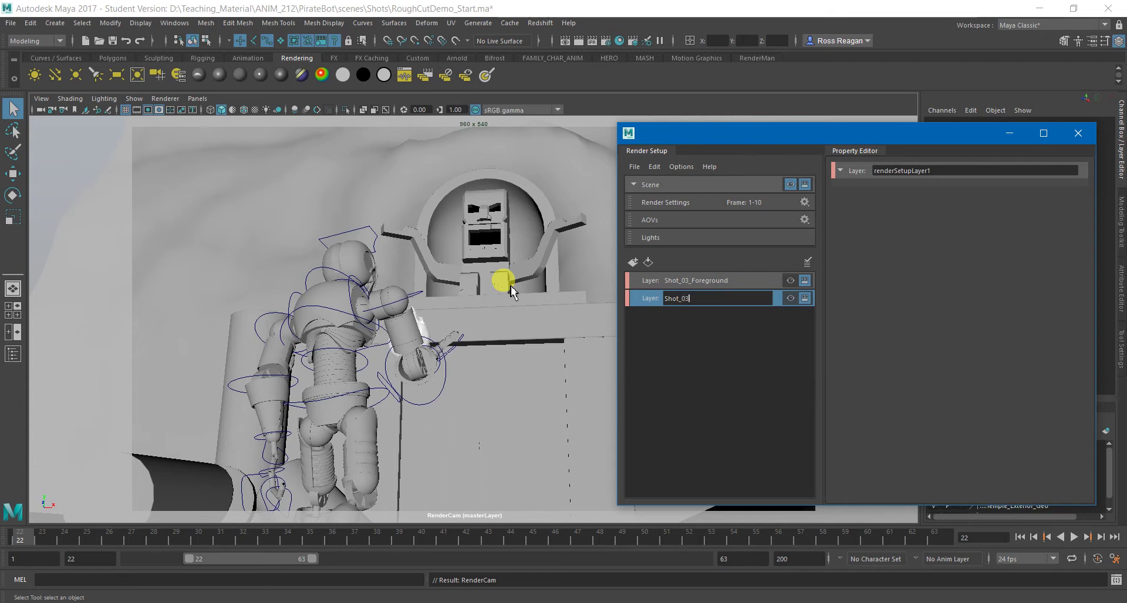
text(Shot_03_Background)
key(Return)
click(744, 328)
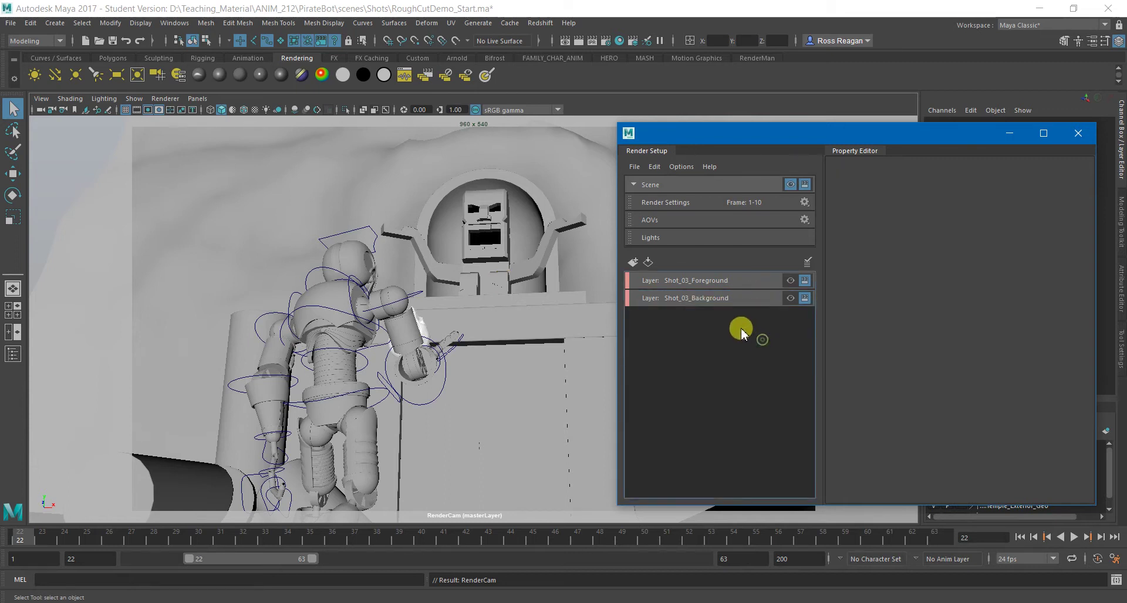
Preview the Shot_03_Foreground layer in the viewport and return visibility to the whole Scene
click(781, 282)
click(790, 280)
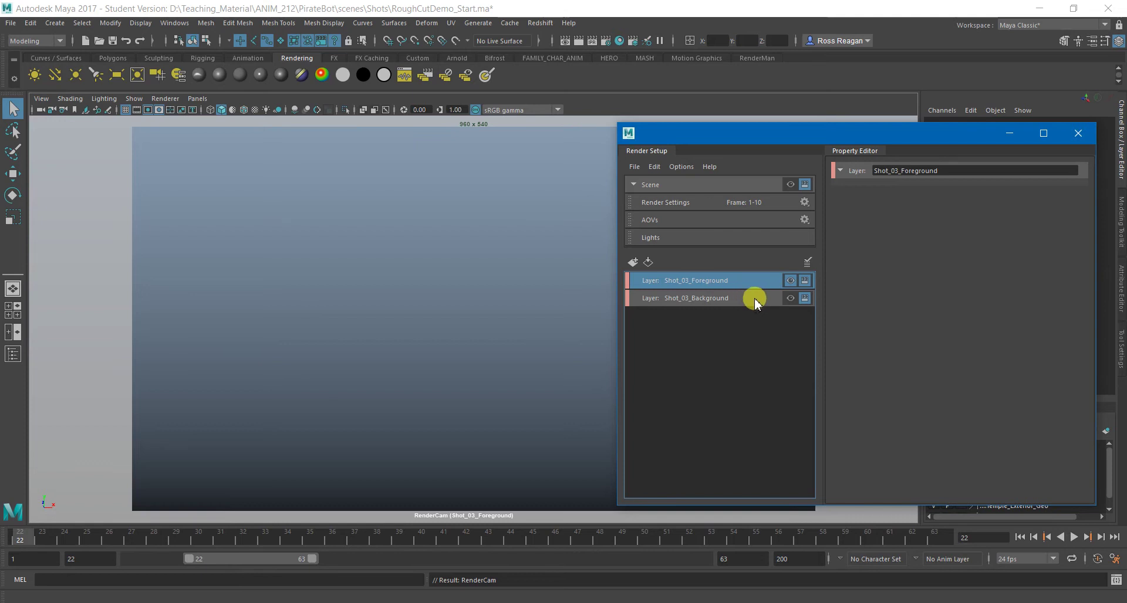
click(790, 184)
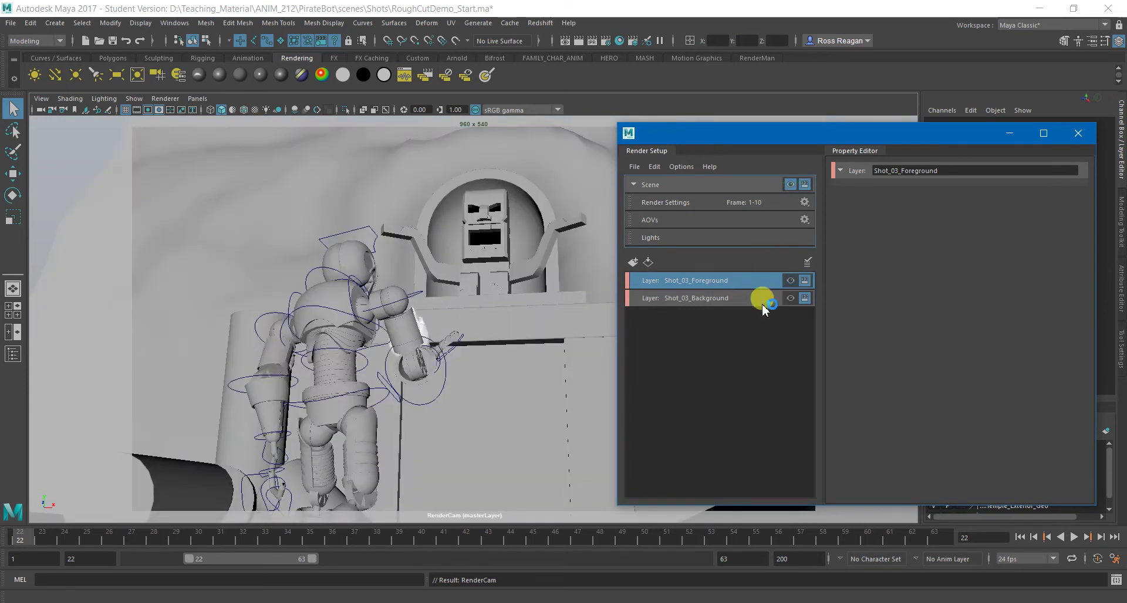
Create a collection named Robot inside the Shot_03_Foreground layer
right_click(731, 283)
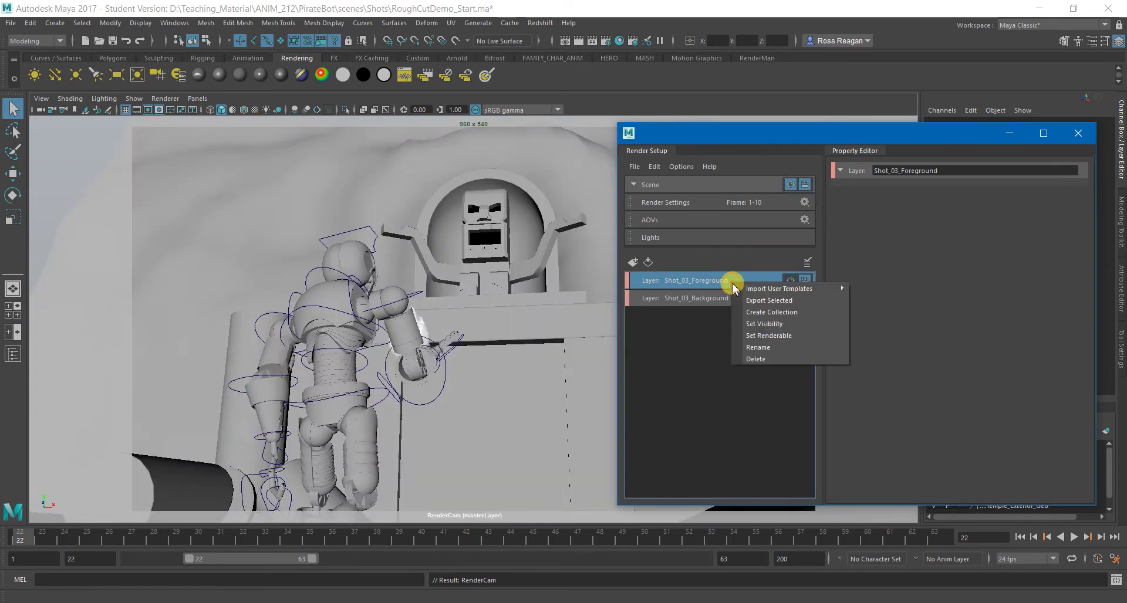
click(752, 312)
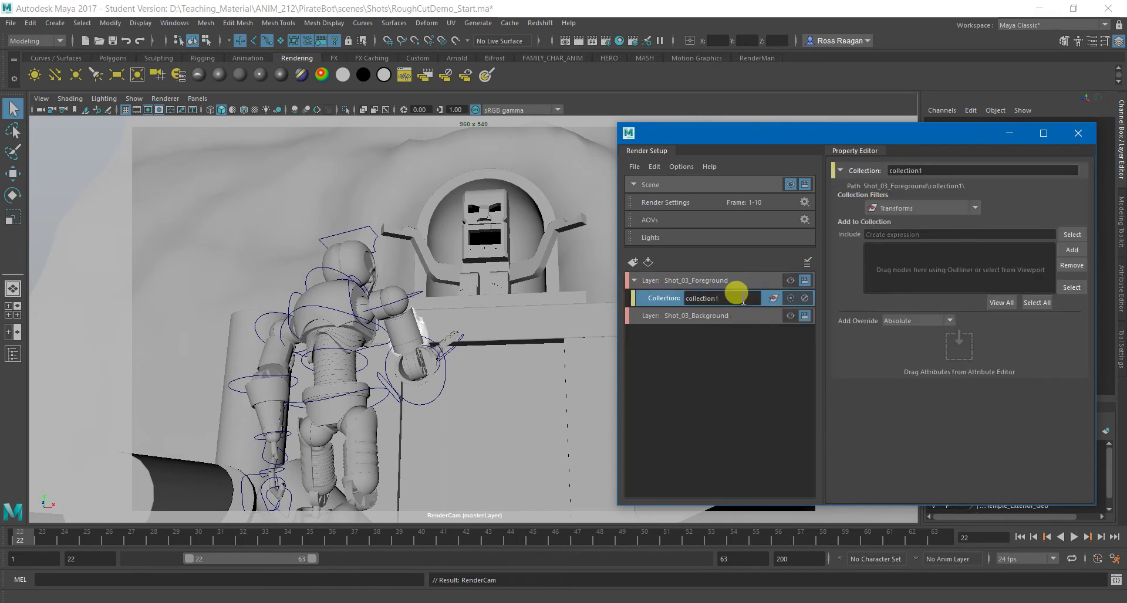
double_click(736, 296)
text(Robot)
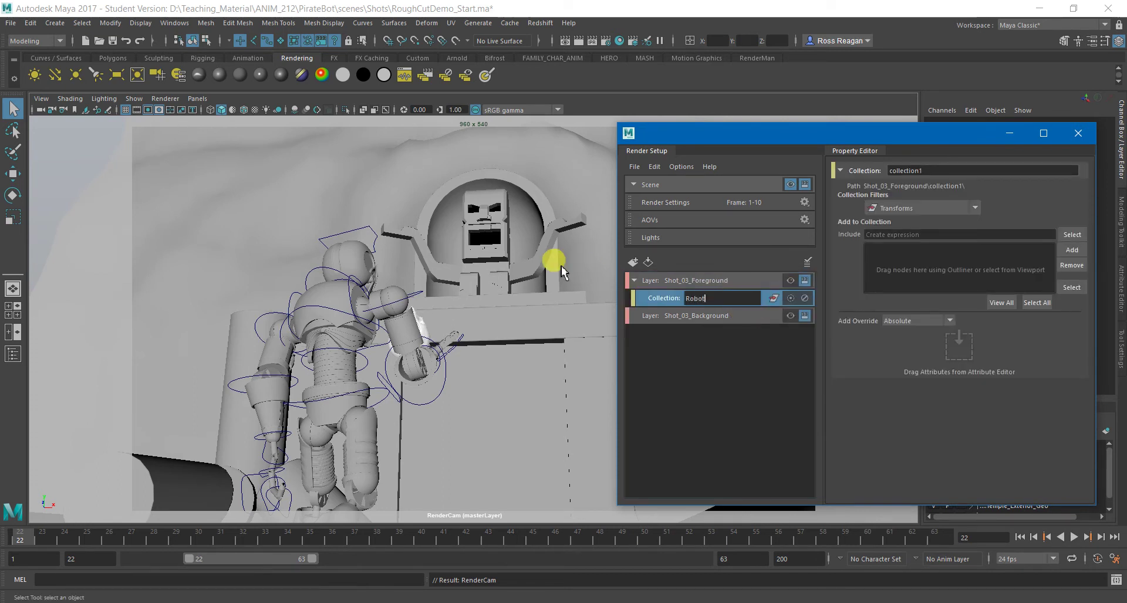
key(Return)
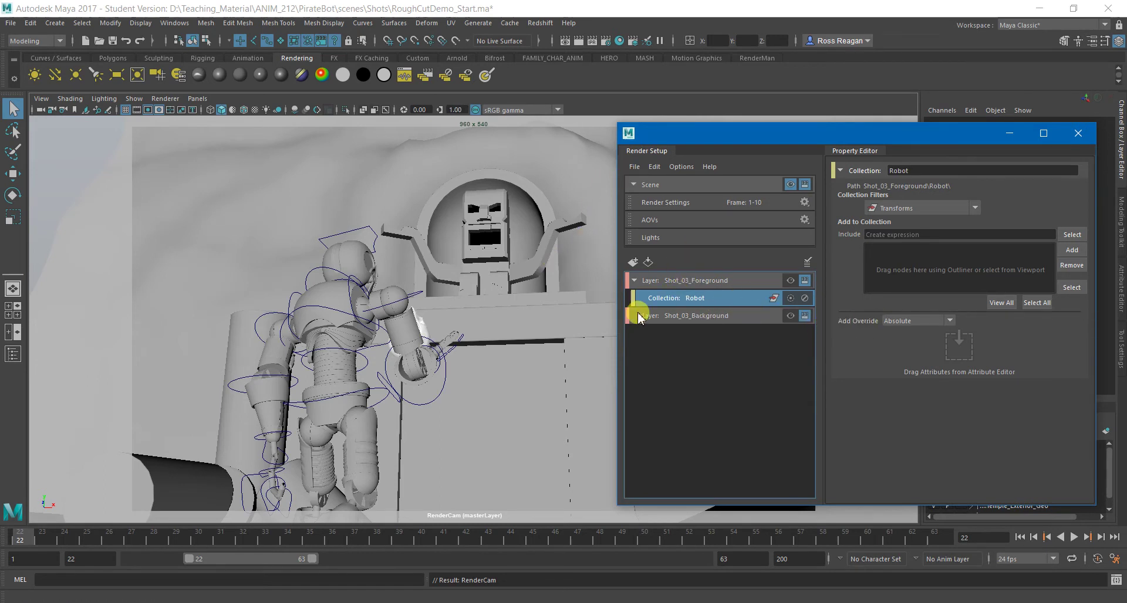
Add PirateBot_Rig_Untextured:PirateBot and group1 from the Outliner to the Robot collection
drag(860, 139, 387, 147)
click(13, 354)
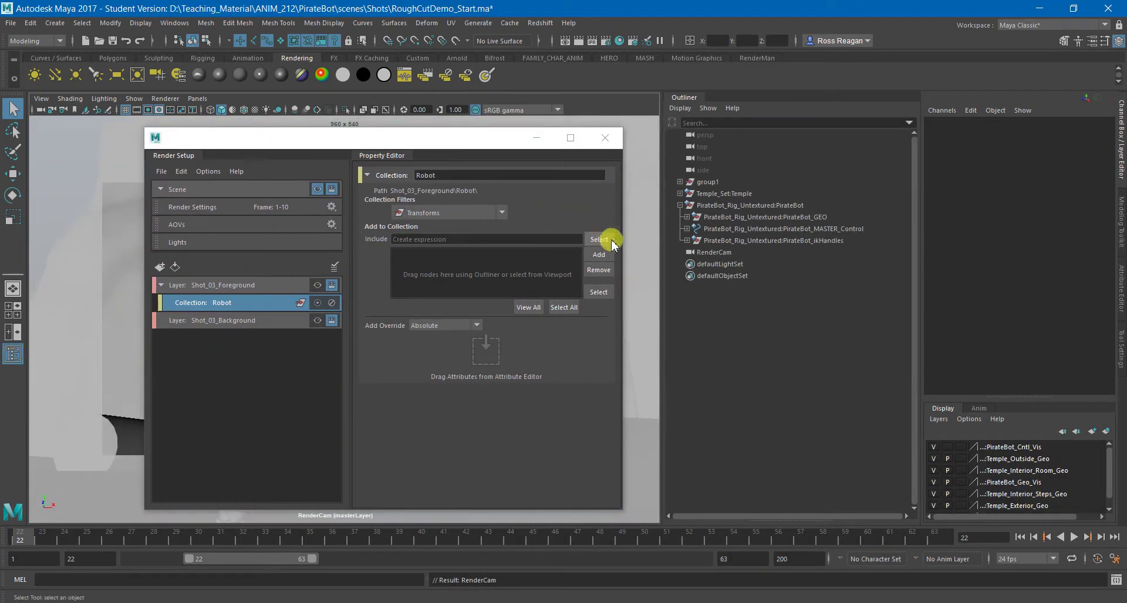
click(680, 205)
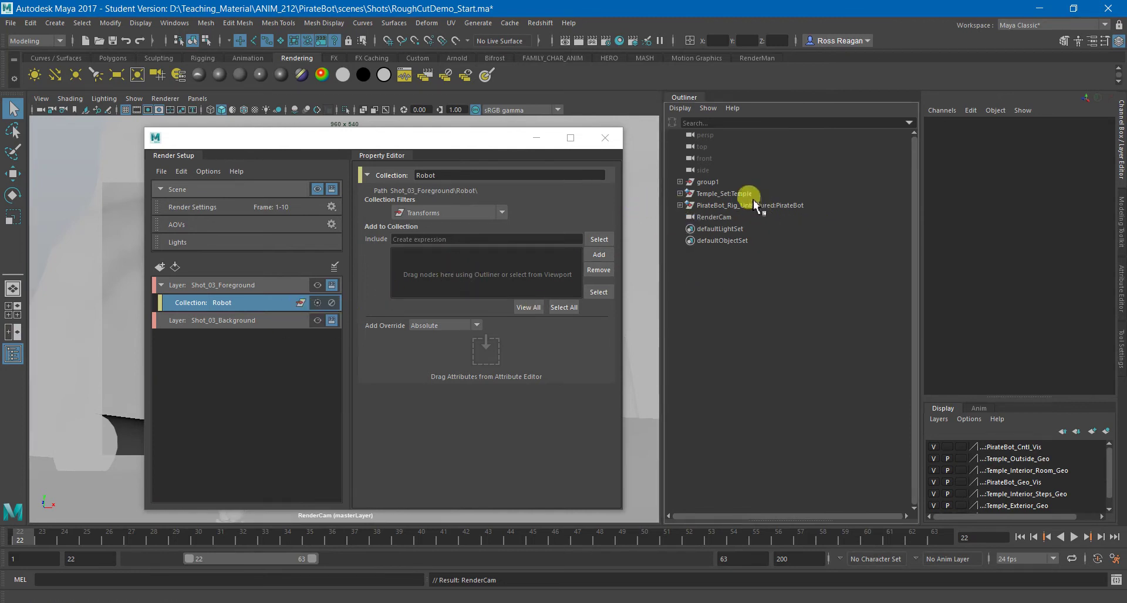
click(722, 203)
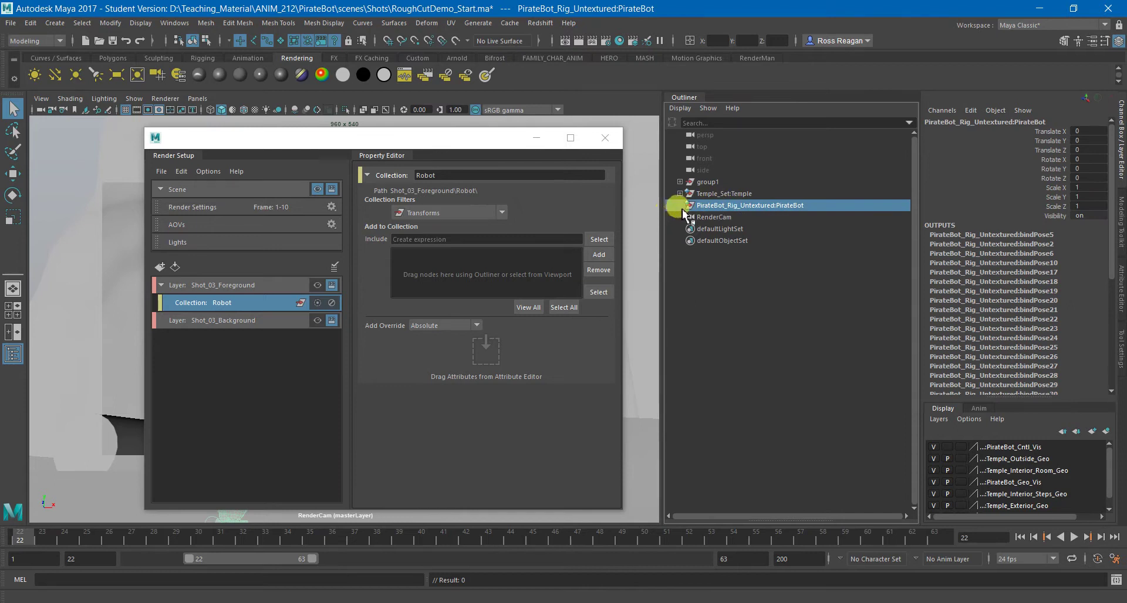
right_click(710, 208)
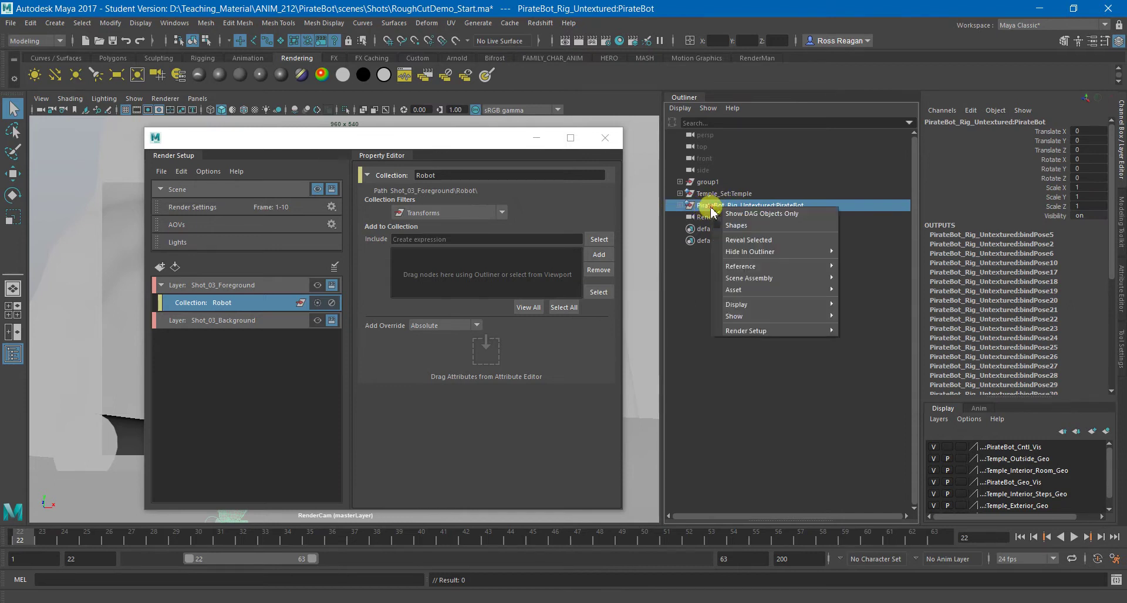
click(596, 254)
click(592, 257)
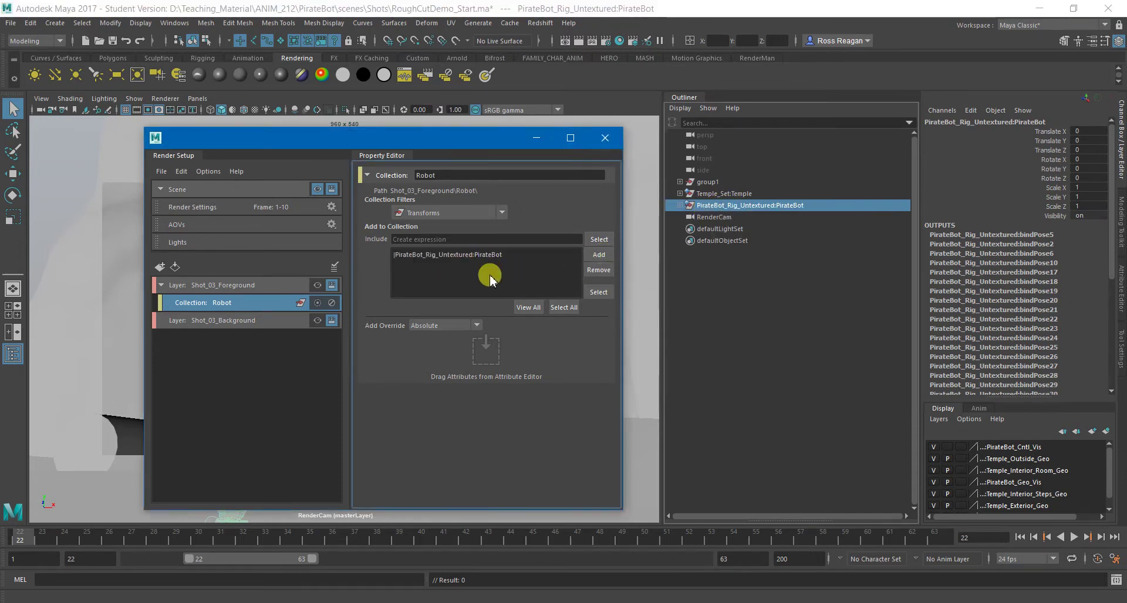
mouse_move(470, 140)
mouse_down()
mouse_move(543, 449)
mouse_move(445, 207)
mouse_move(464, 137)
mouse_up()
click(708, 182)
click(595, 258)
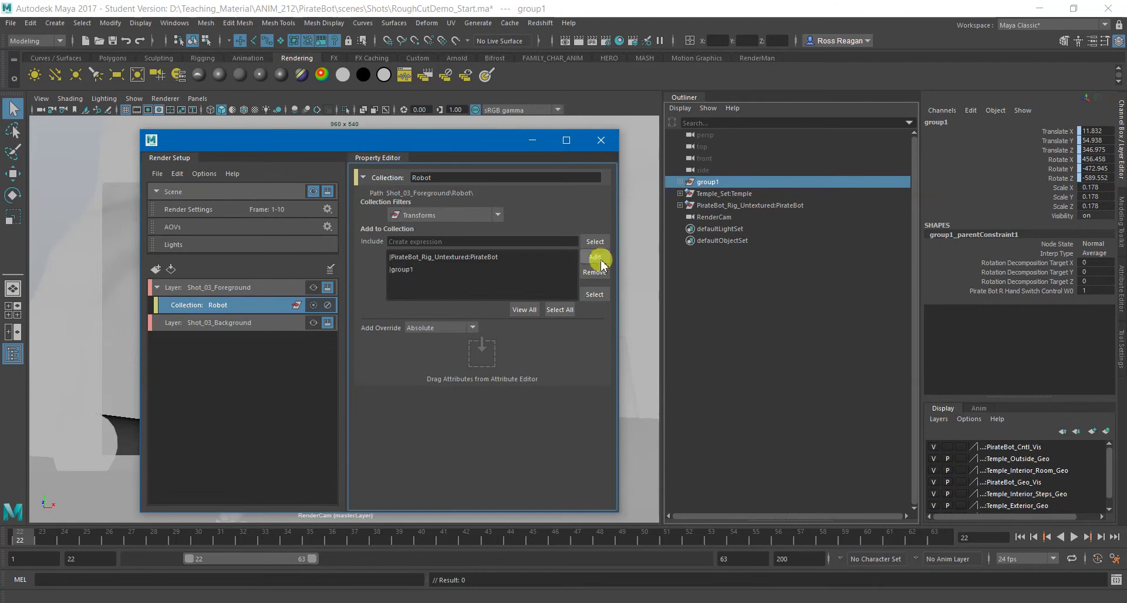
Hide the Outliner, uncover the robot in the viewport, and preview the Shot_03_Foreground layer with nothing selected
click(12, 352)
drag(231, 138, 757, 140)
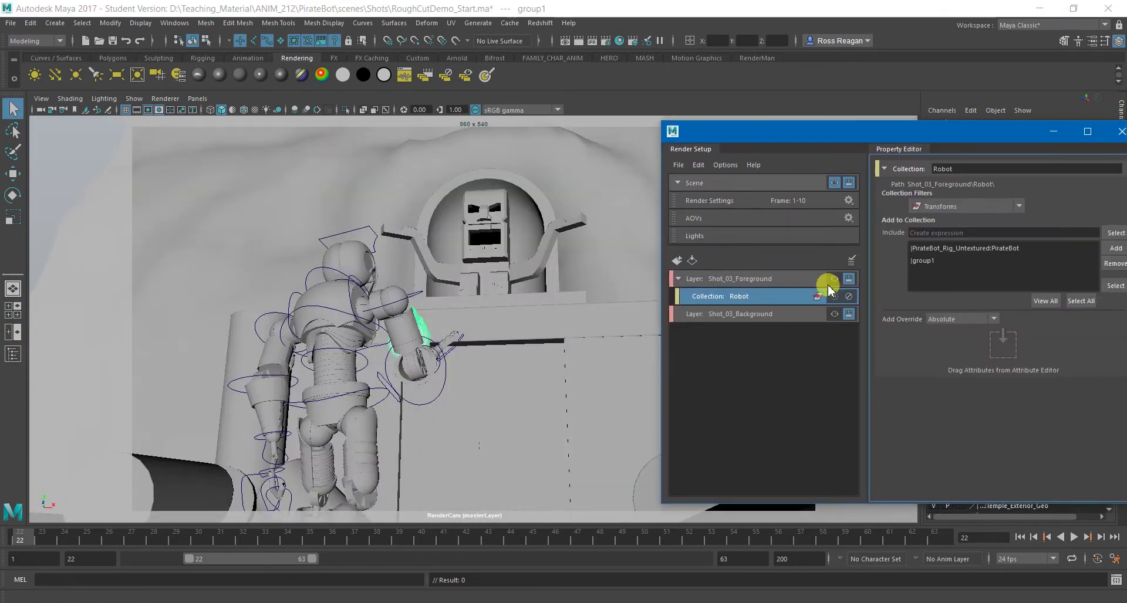
click(833, 280)
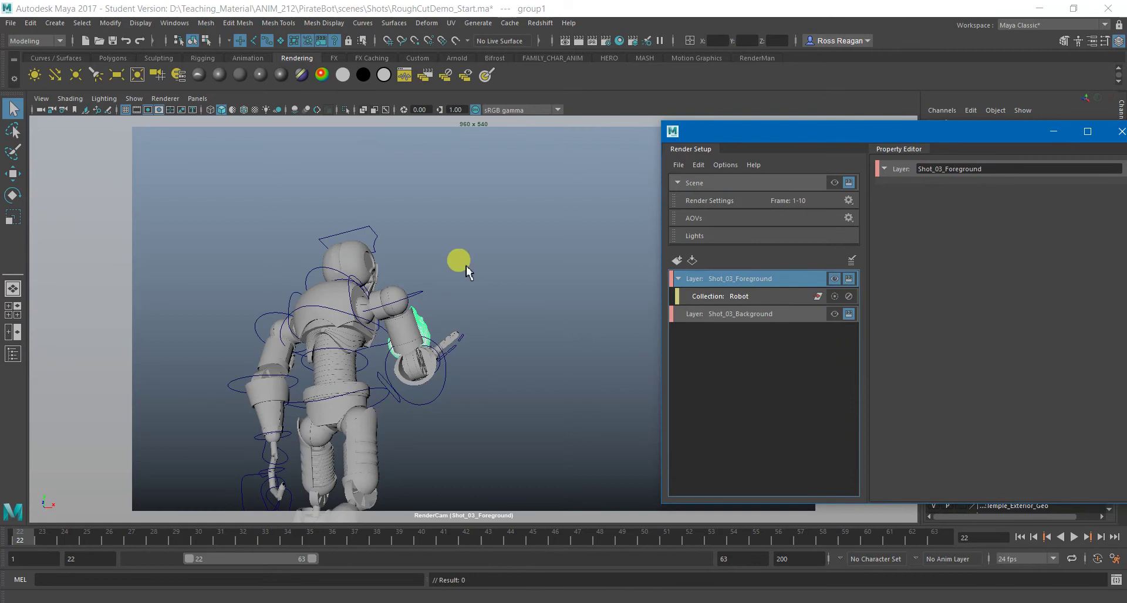
click(466, 265)
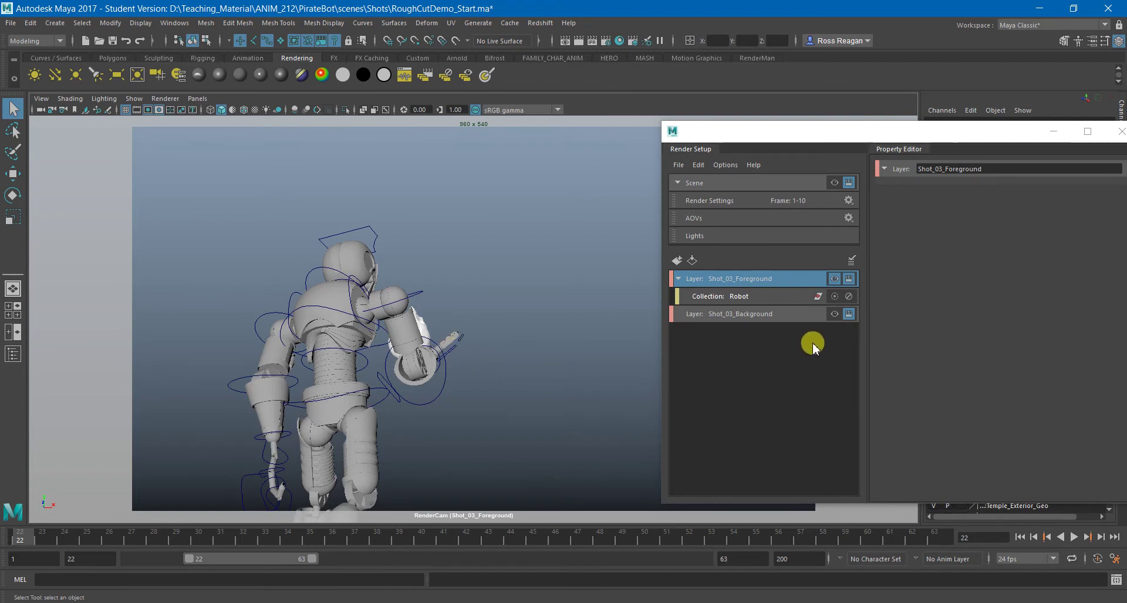
Make Shot_03_Background the visible layer and create a collection named ENV in it
click(834, 317)
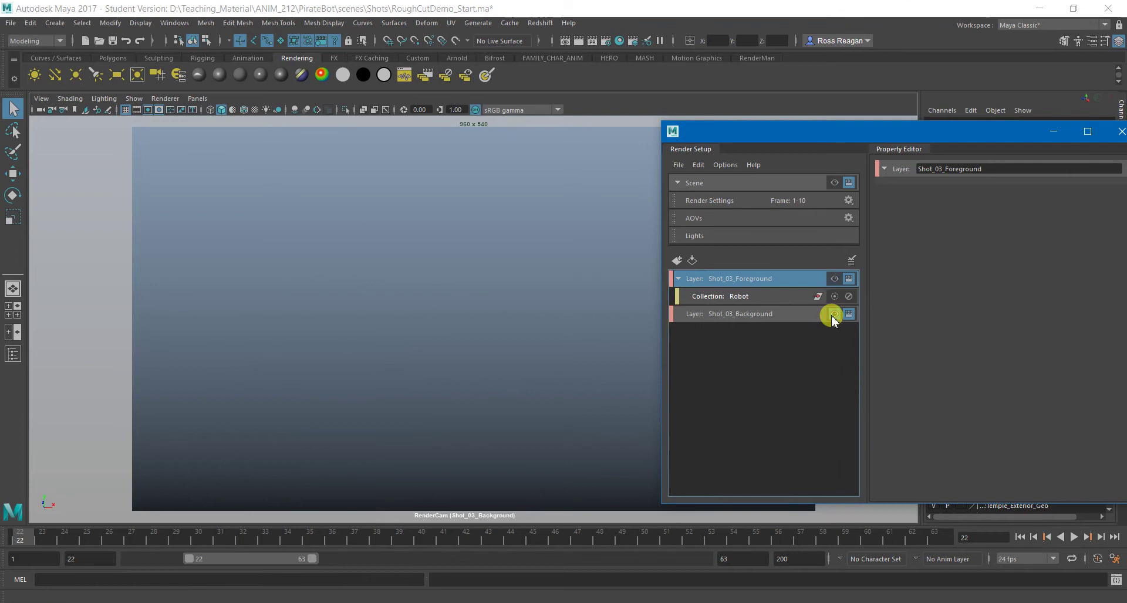
click(761, 317)
right_click(761, 318)
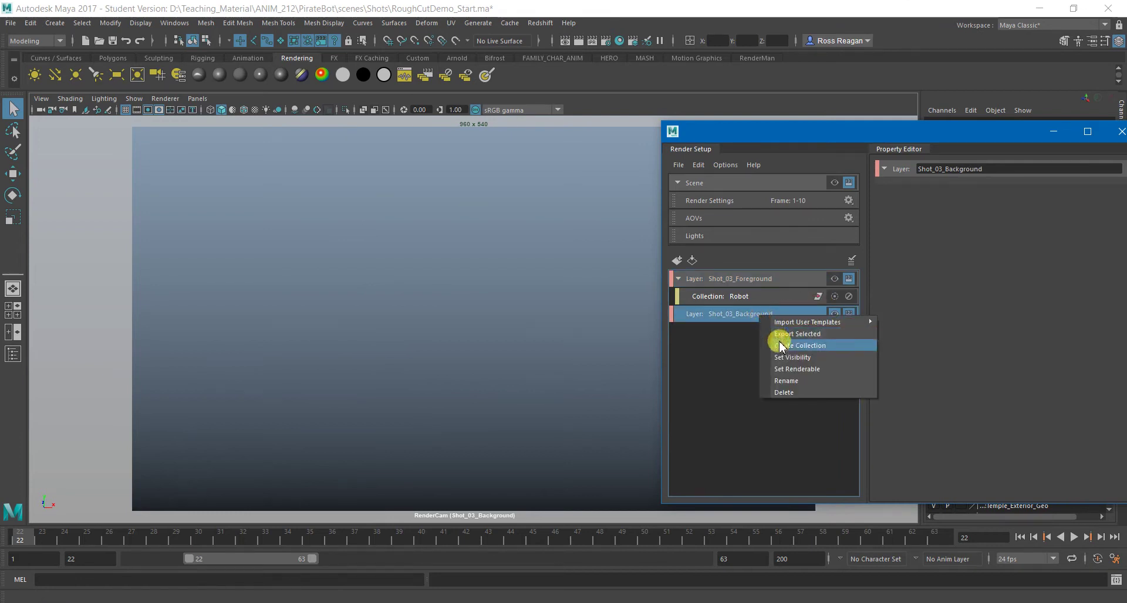
click(777, 332)
text(ENV)
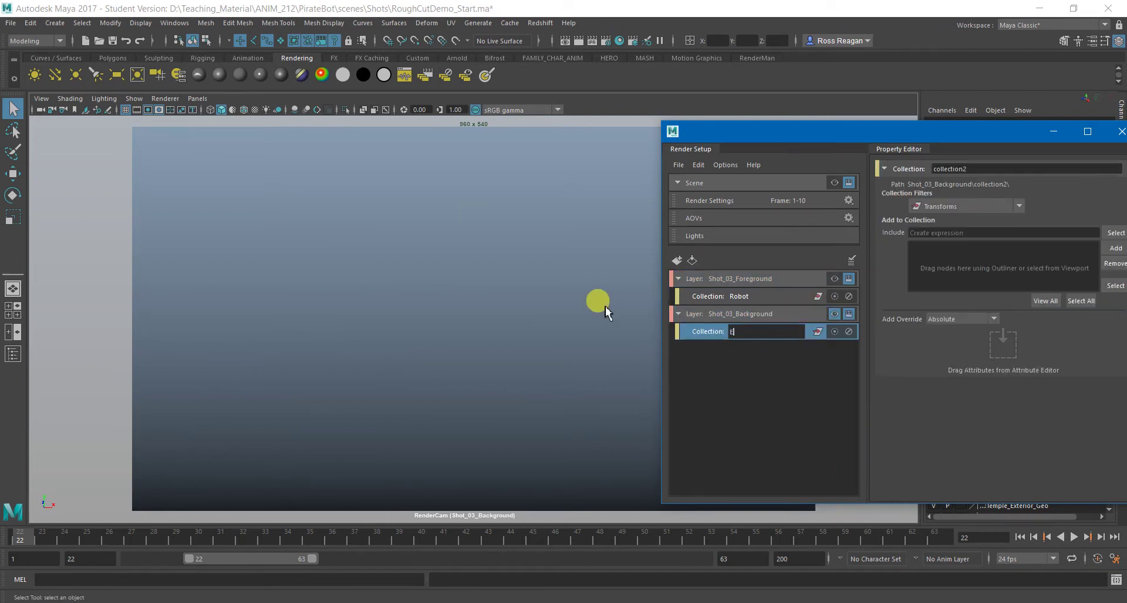
key(Return)
Add Temple_Set:Temple from the Outliner to the ENV collection
drag(1012, 132, 470, 132)
click(13, 354)
click(725, 194)
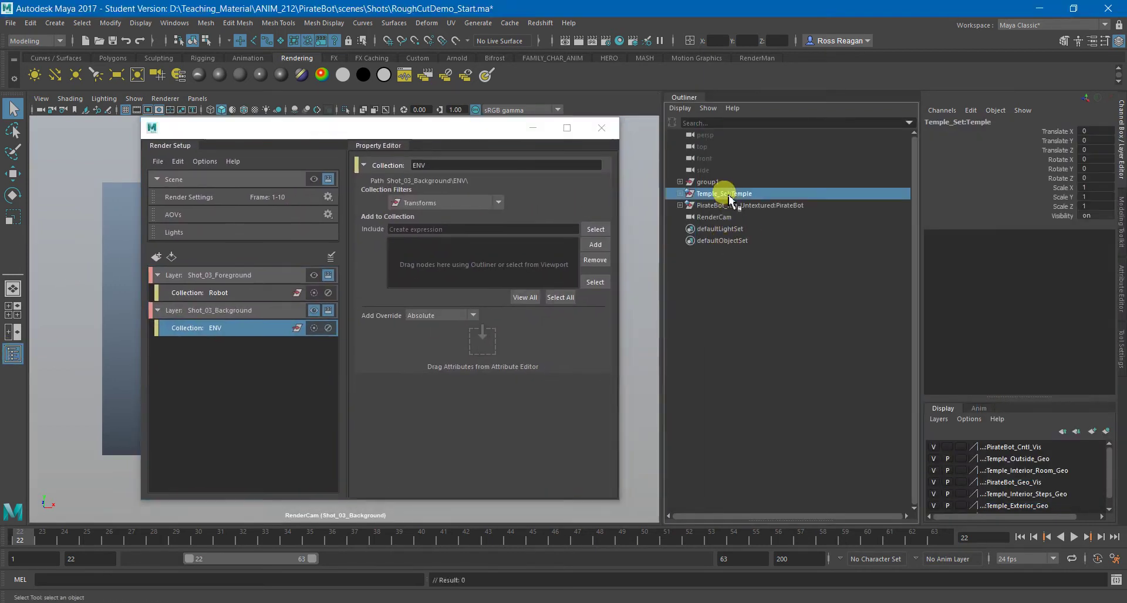
click(595, 245)
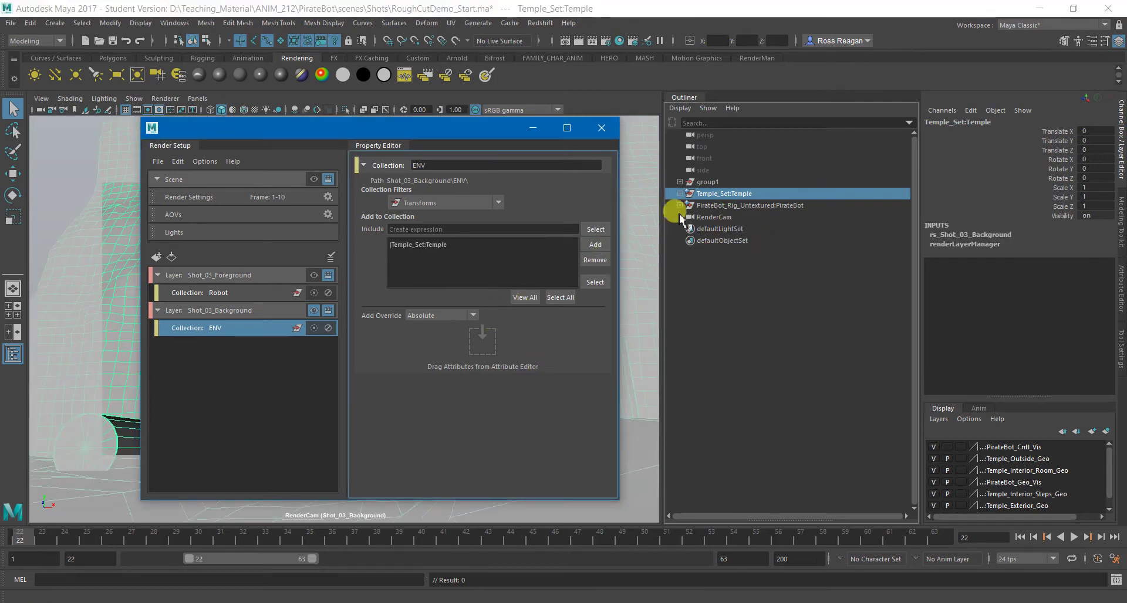
Hide the Outliner, clear the temple selection, and check the background and Shot_03_Foreground layers in the viewport
click(13, 354)
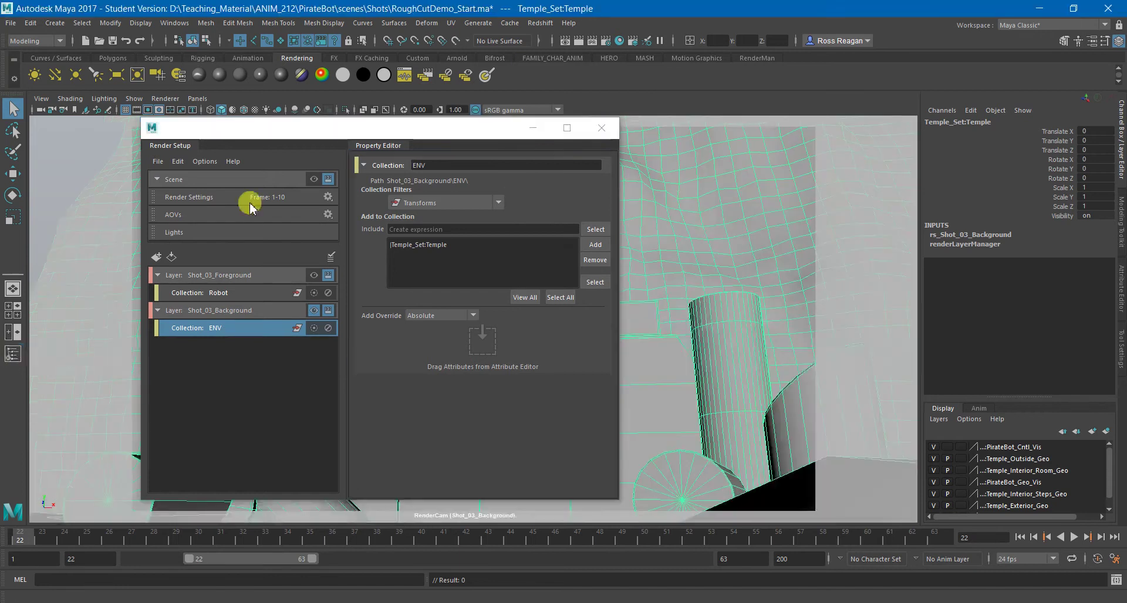
drag(268, 131, 682, 122)
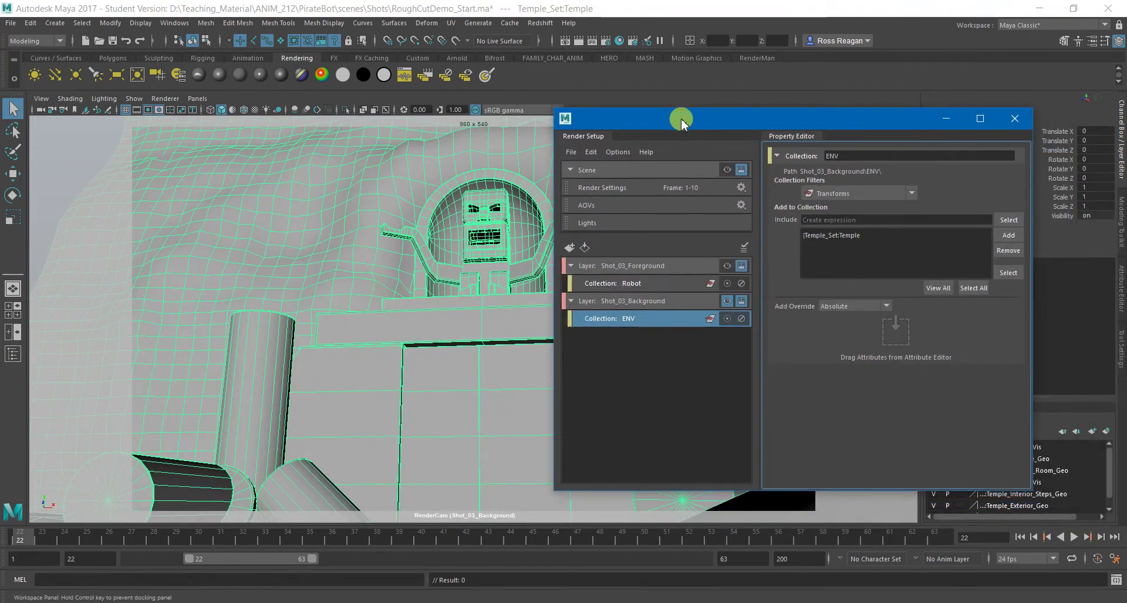
right_click(57, 184)
click(89, 227)
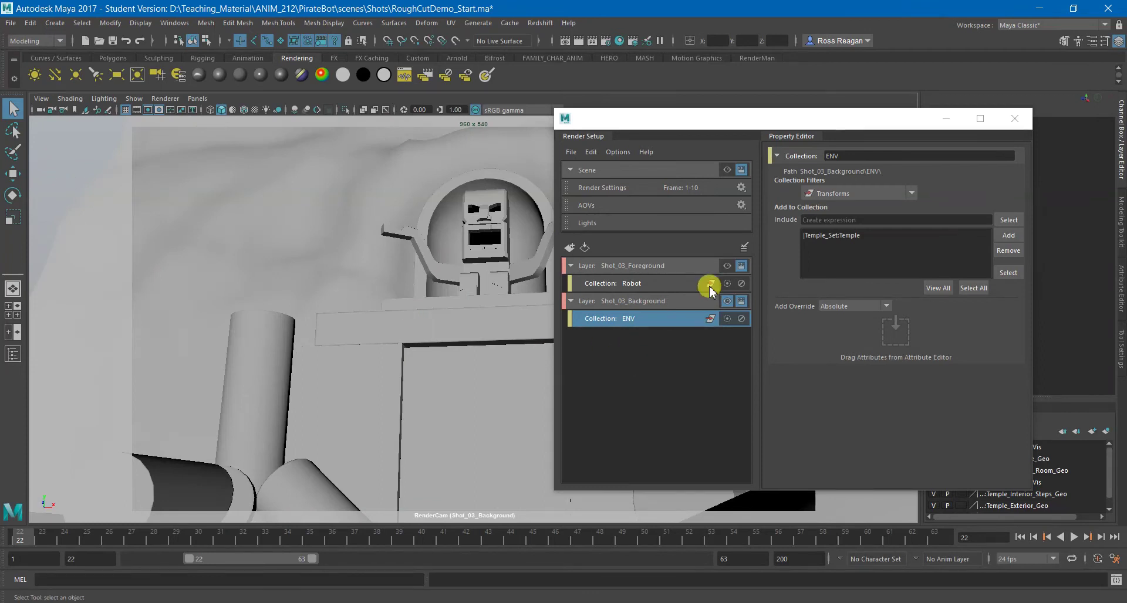
click(726, 263)
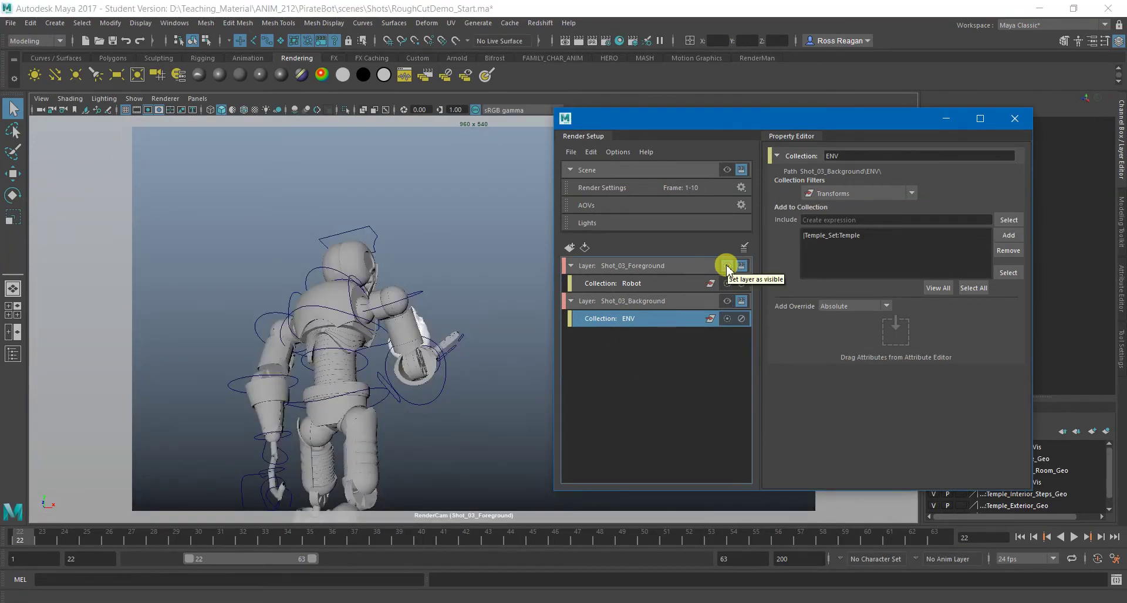
click(734, 382)
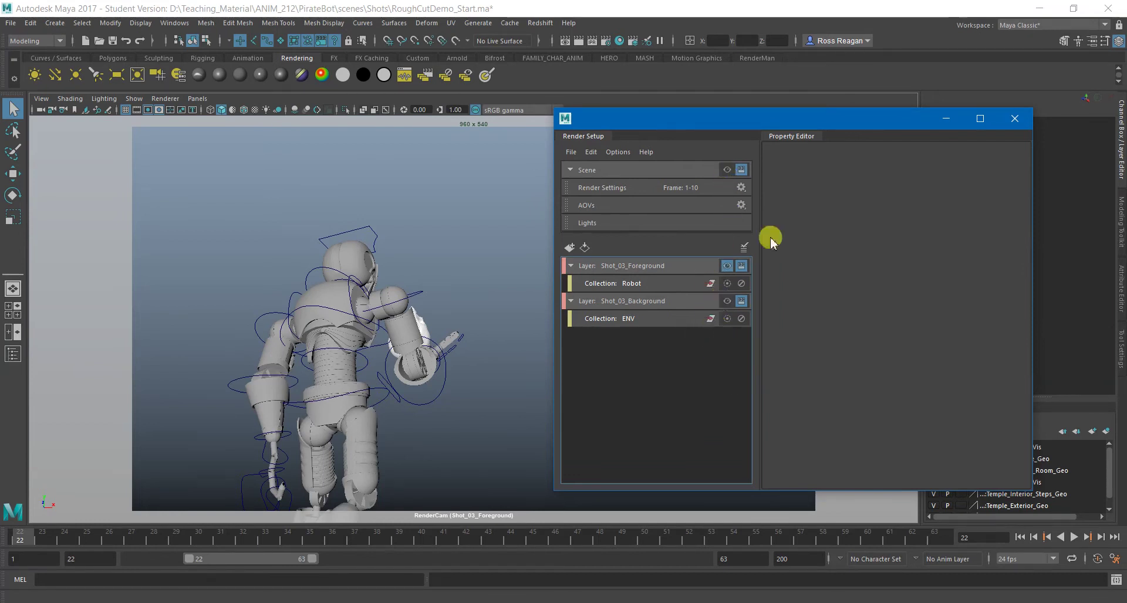
click(681, 261)
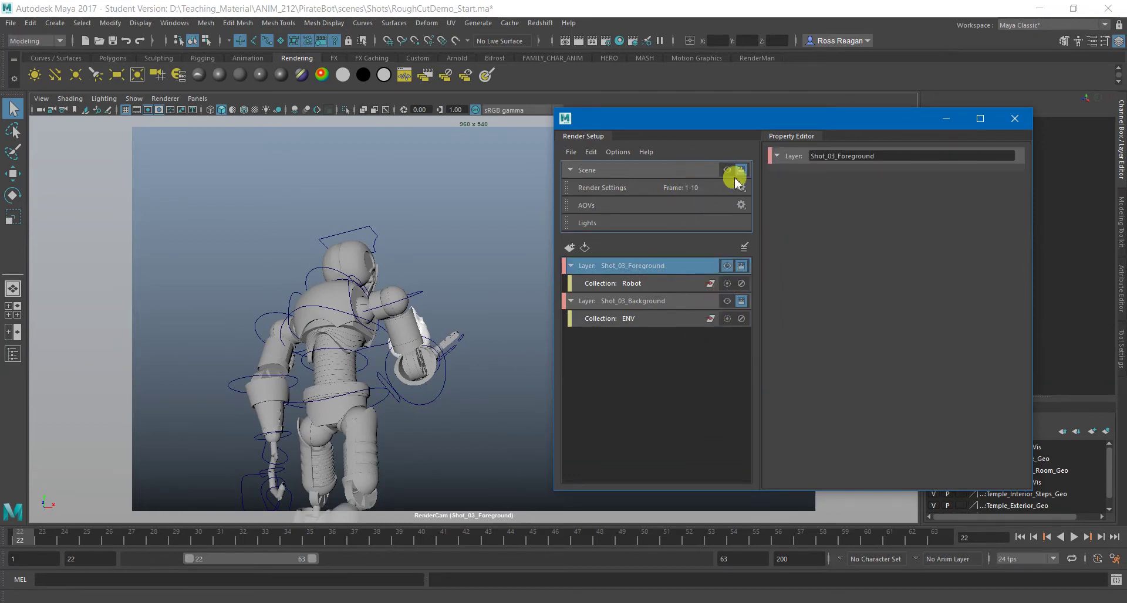
click(668, 300)
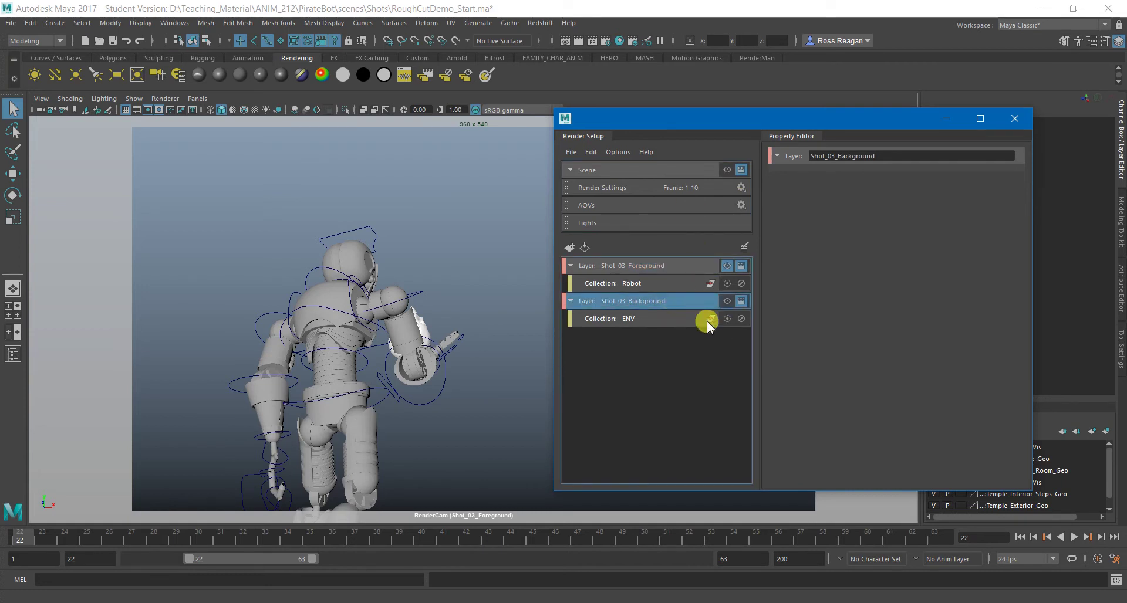
click(704, 375)
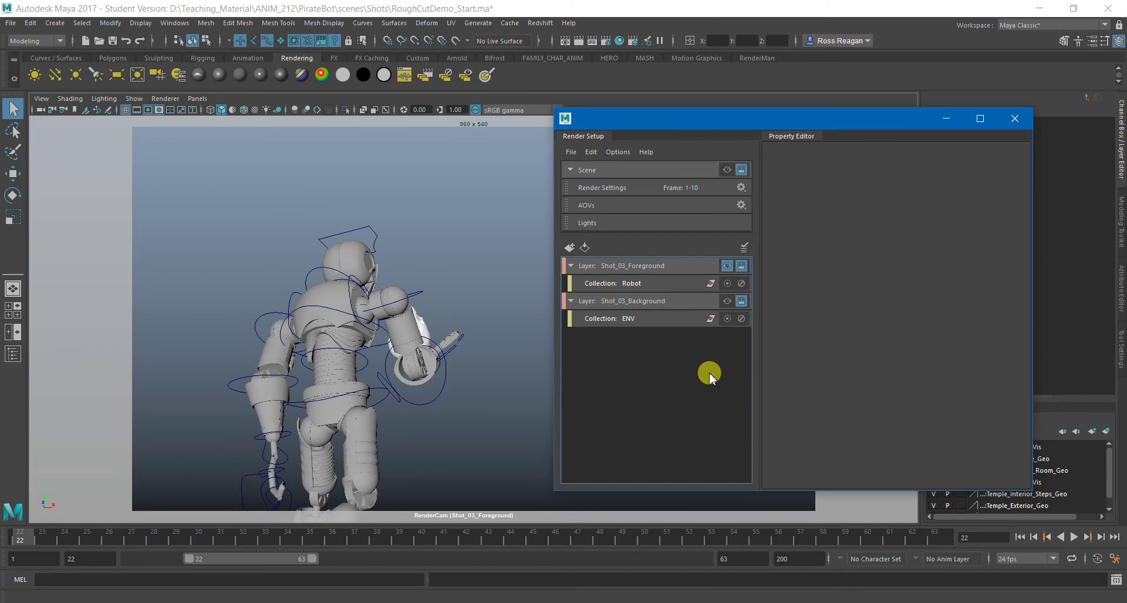
Play the Shot_03_Foreground layer's animation from frame 22 and switch the viewport to Shot_03_Background
click(671, 268)
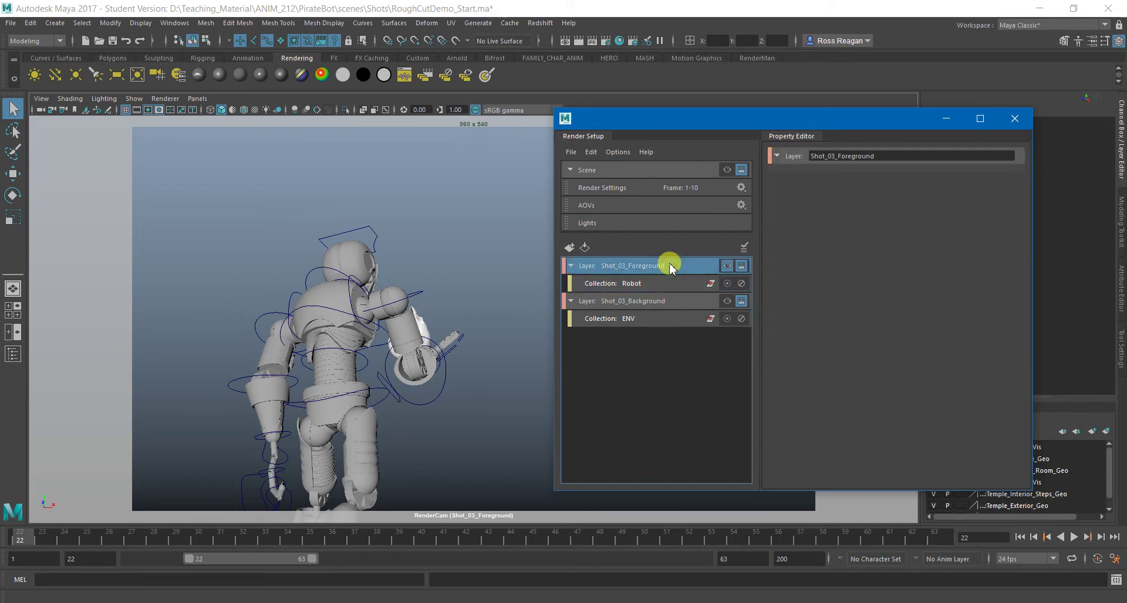
click(20, 530)
key(alt+v)
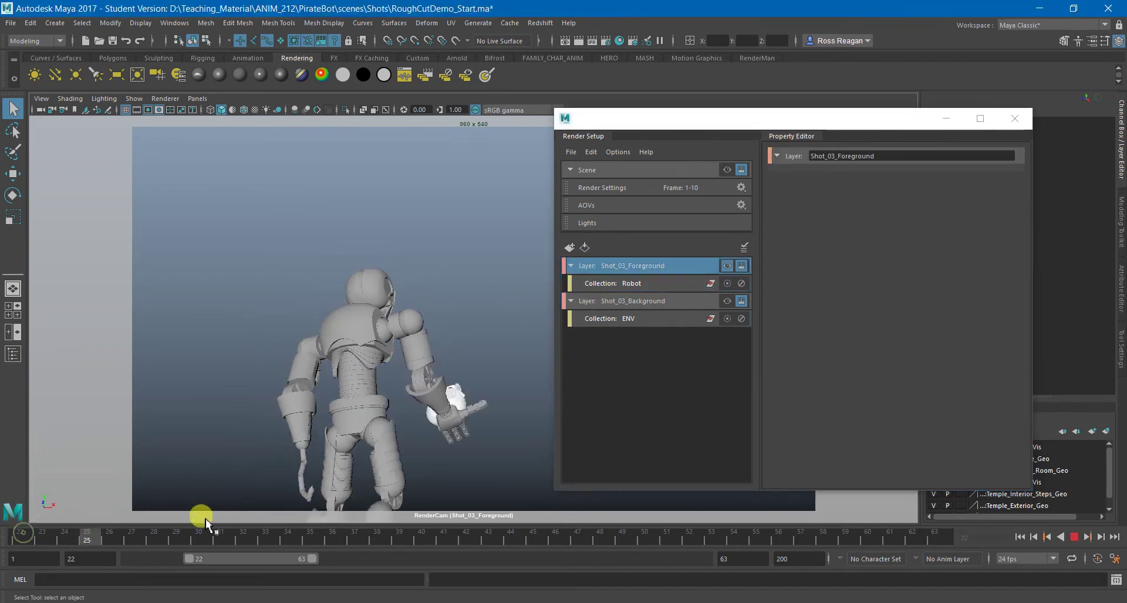
click(726, 302)
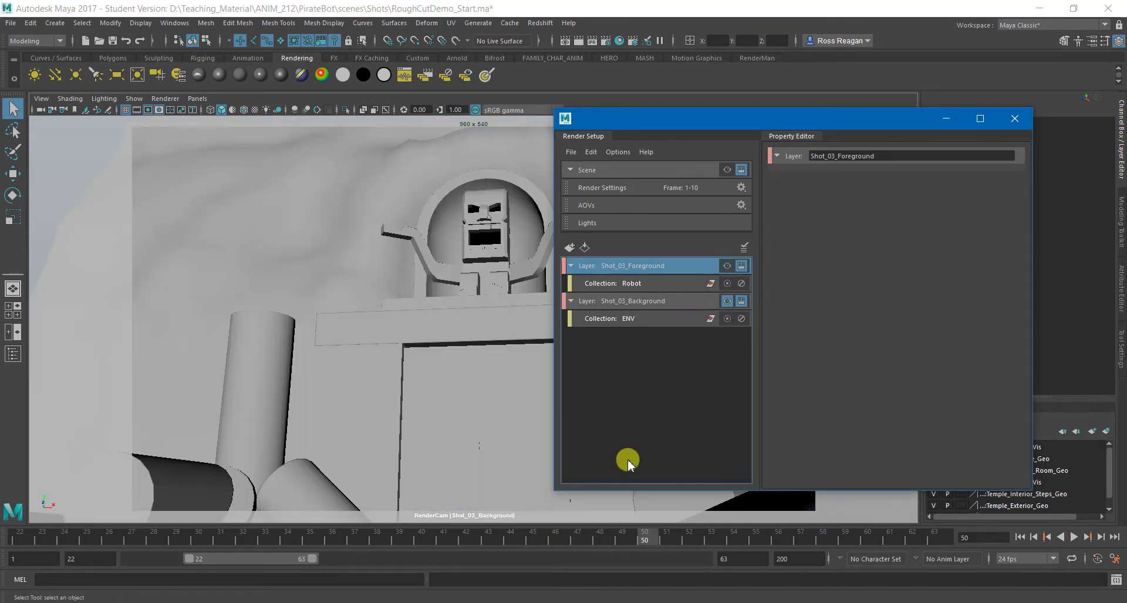
Show the full scene in the viewport, play it from frame 22, and return to that frame
click(727, 170)
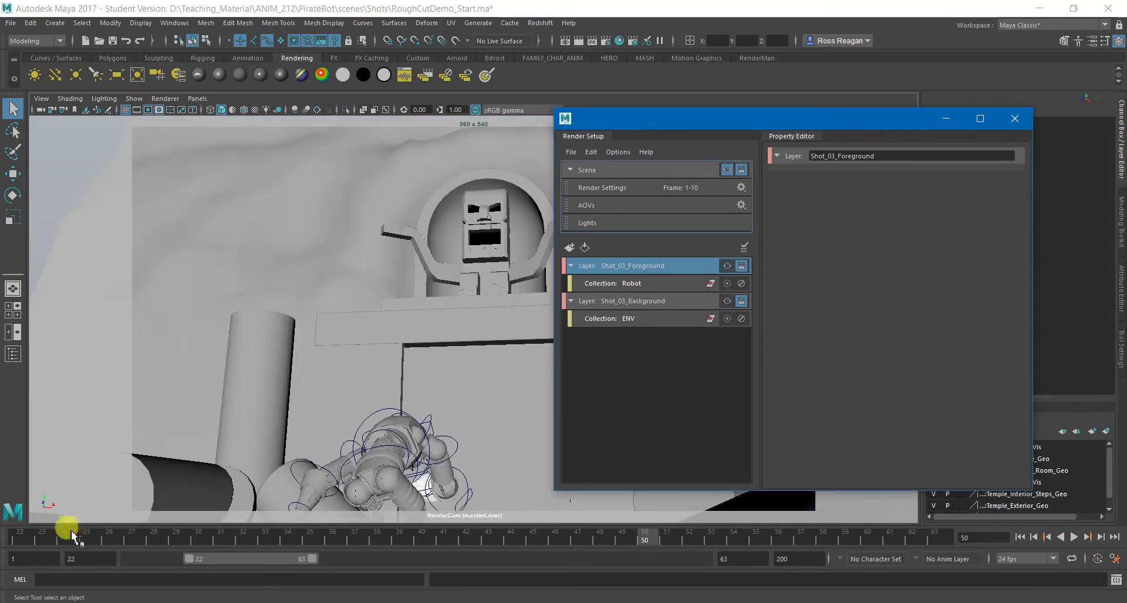
click(24, 537)
key(alt+v)
drag(702, 524, 8, 506)
click(693, 382)
Make Shot_03_Background the visible layer, test-render the current frame, and close the Render View
click(662, 300)
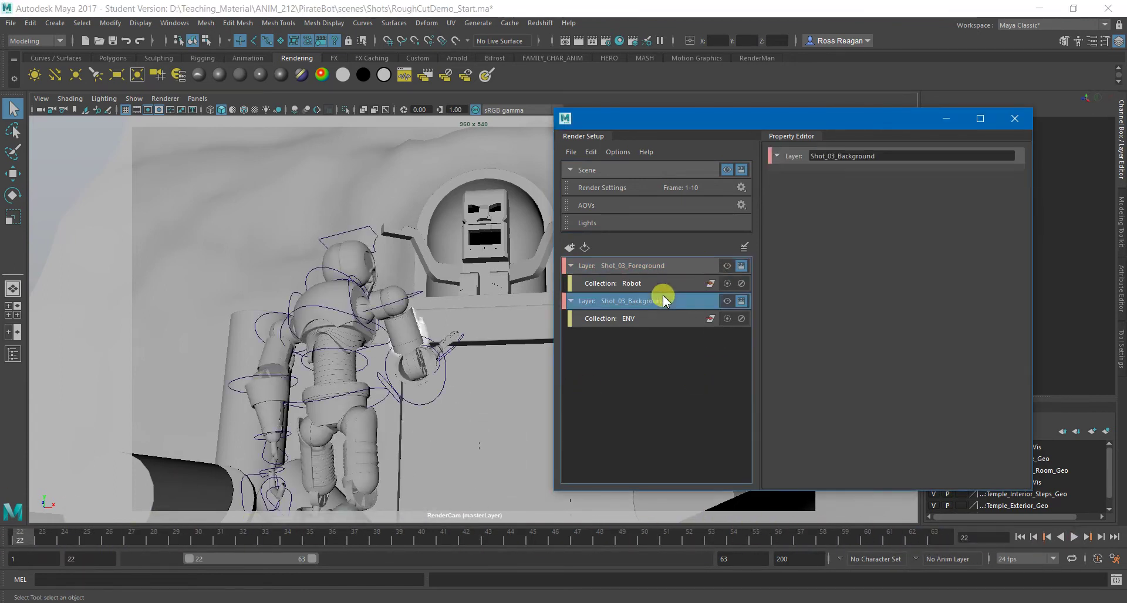
click(727, 301)
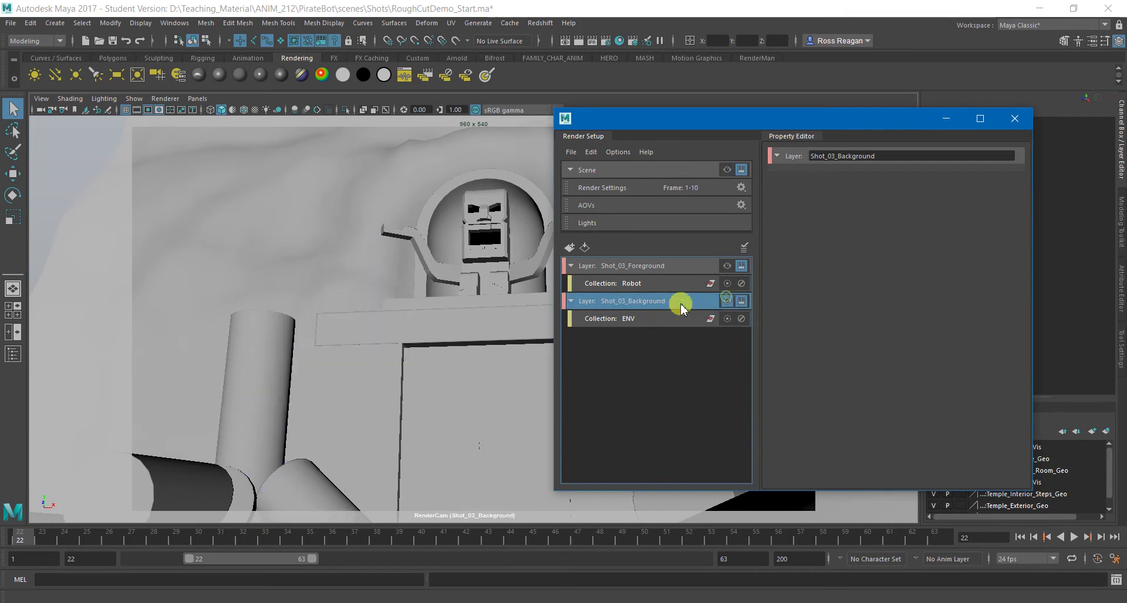
click(582, 43)
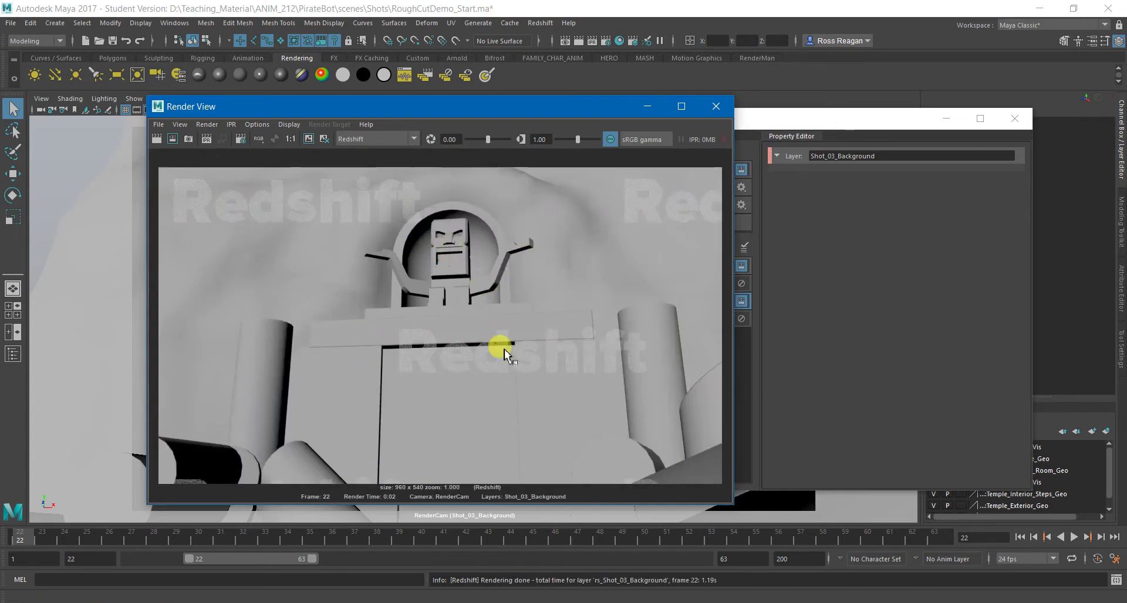
drag(428, 119, 562, 109)
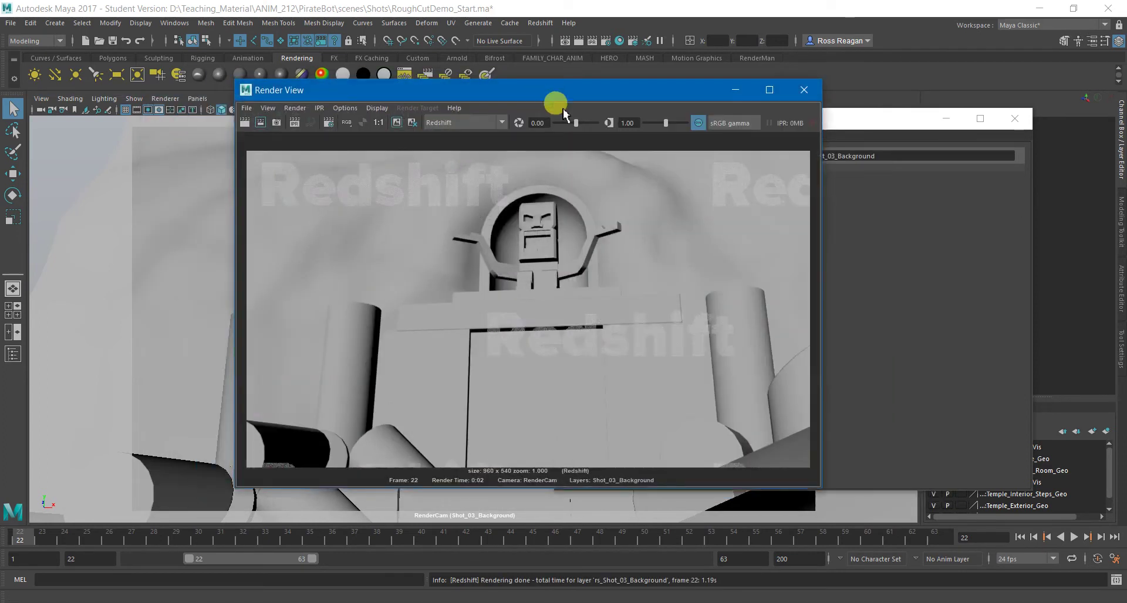
drag(688, 100, 635, 132)
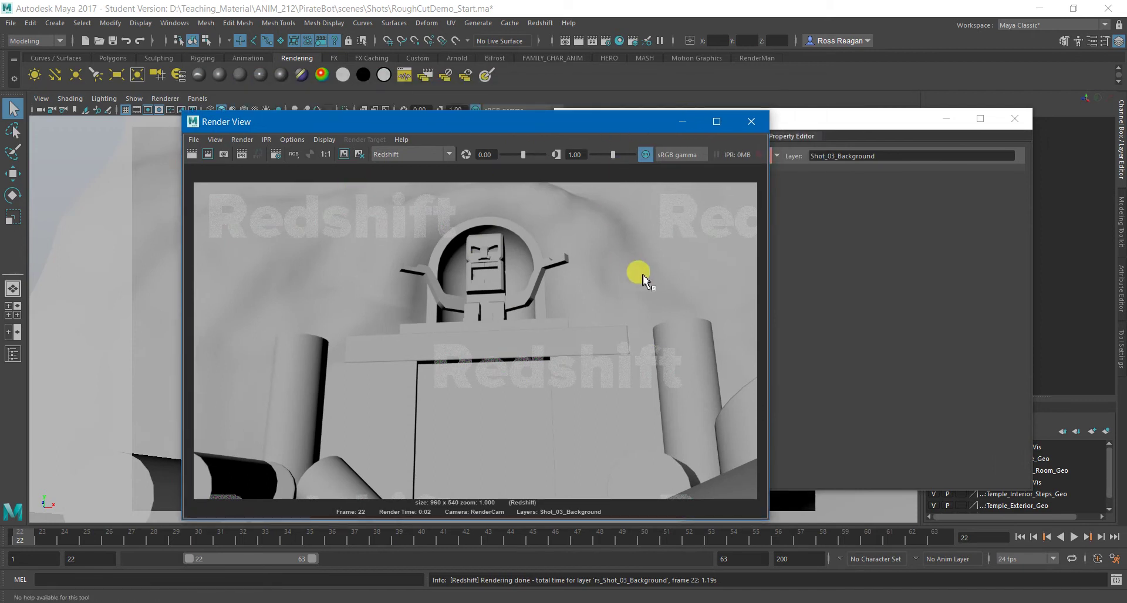
click(742, 123)
click(726, 426)
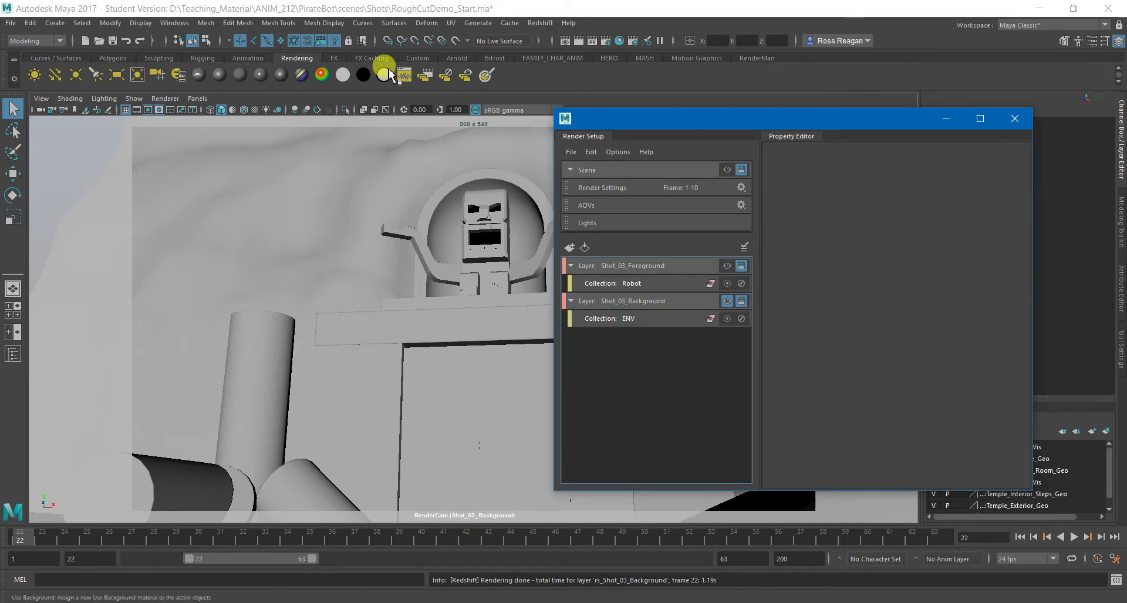
Make the full scene visible and add a Redshift Dome Light to it
click(55, 22)
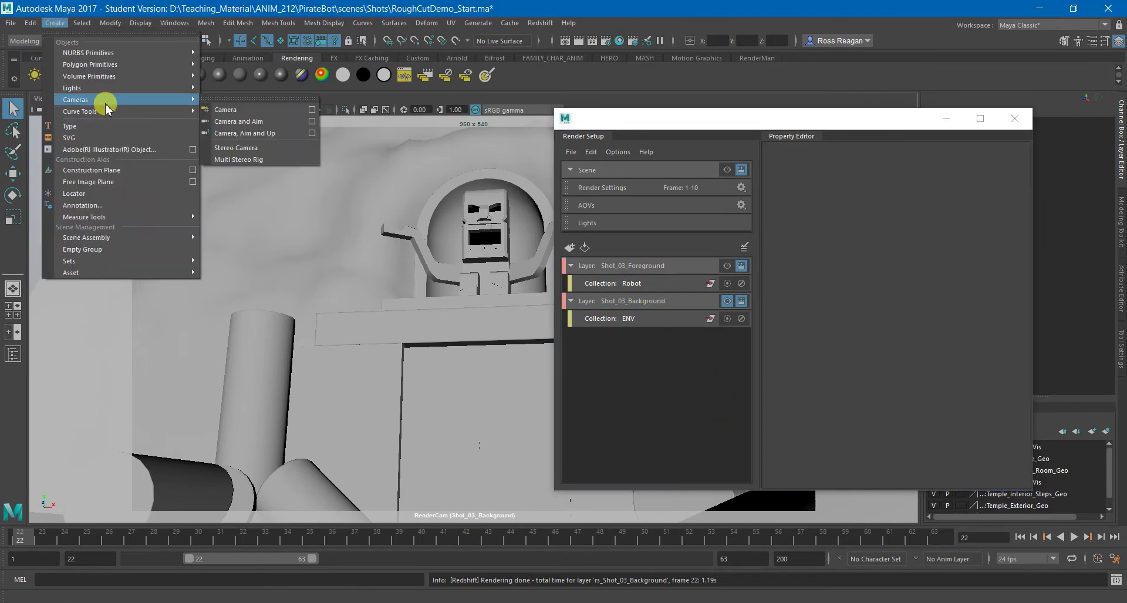
click(688, 175)
click(725, 170)
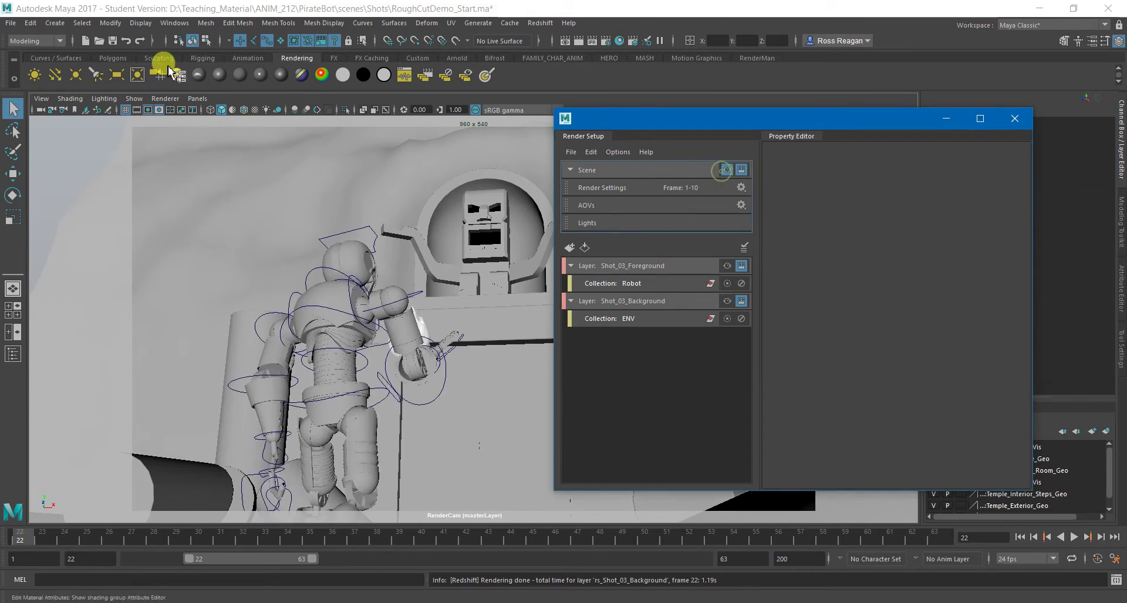
click(55, 23)
mouse_move(132, 90)
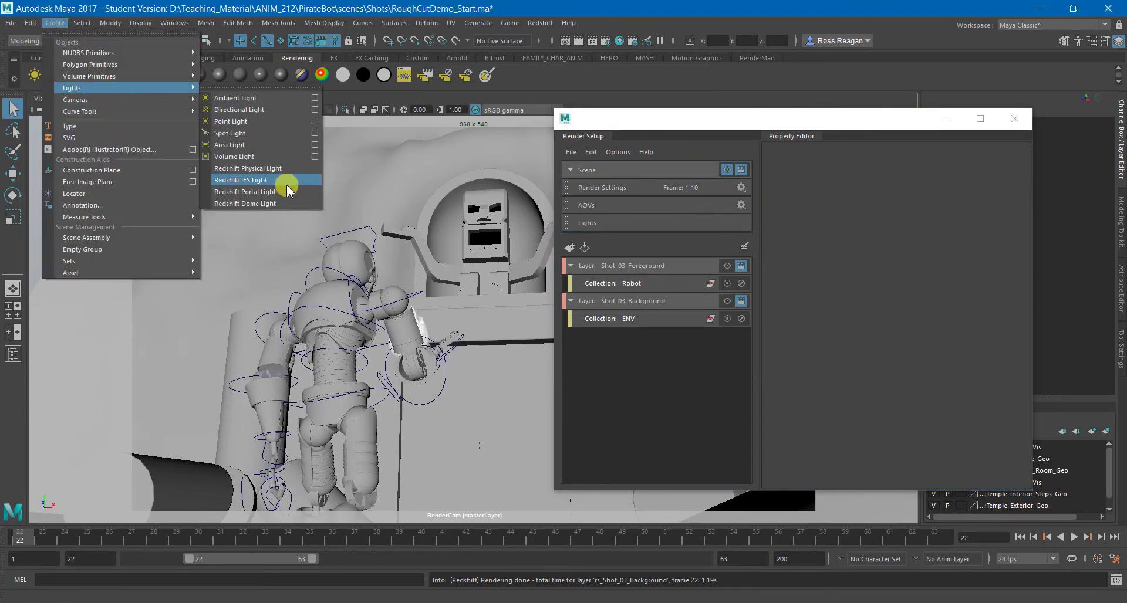
click(289, 204)
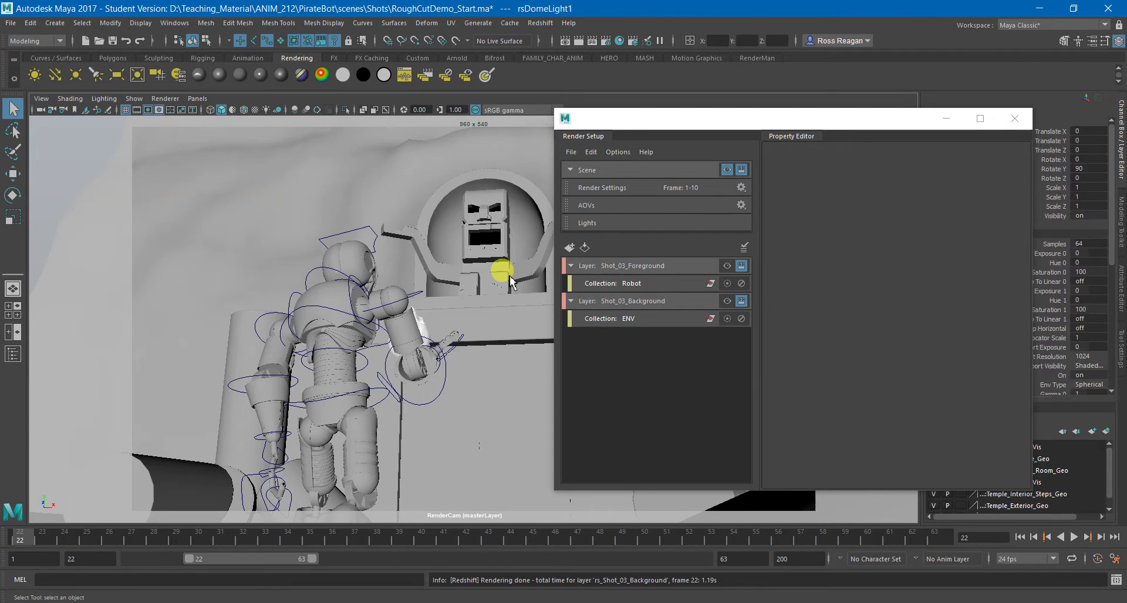
click(783, 468)
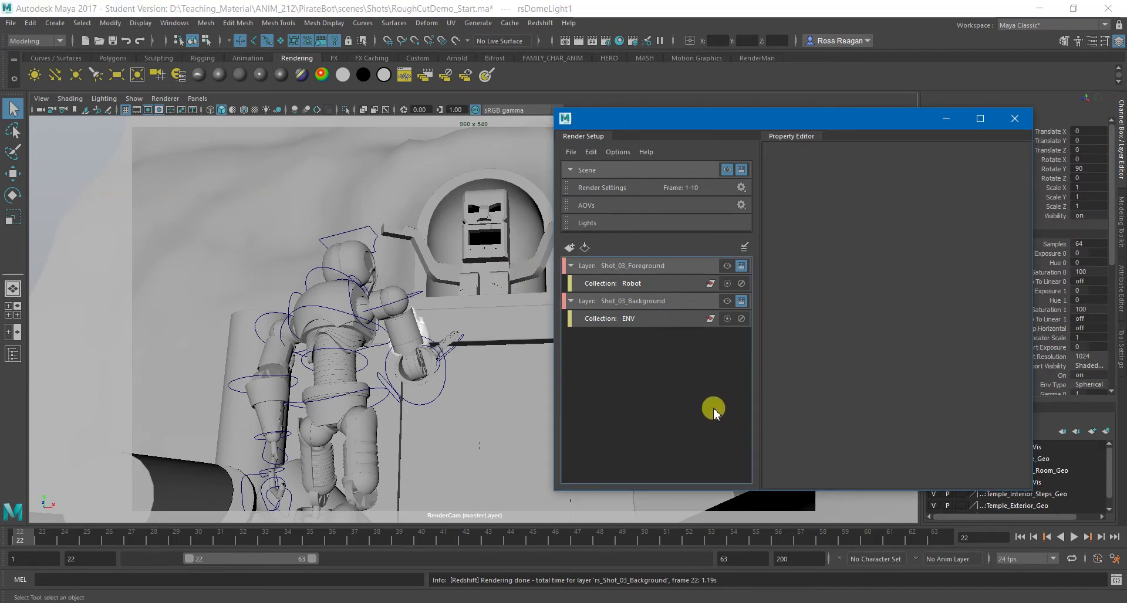
Make Shot_03_Foreground the visible layer and exclude Shot_03_Background and the Scene master layer from rendering
click(644, 284)
click(652, 264)
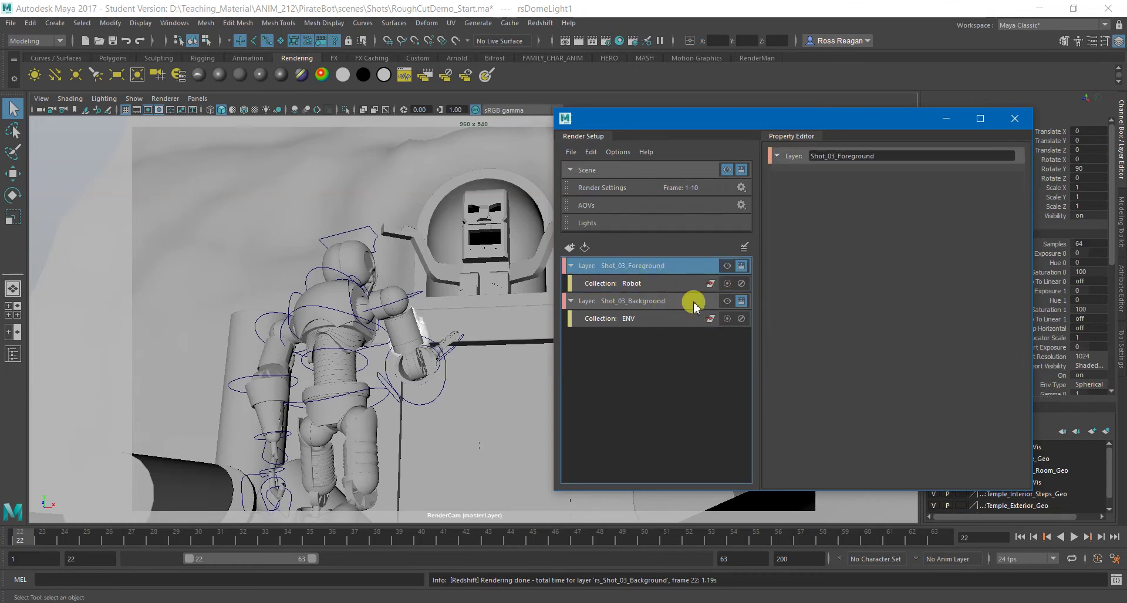
click(699, 354)
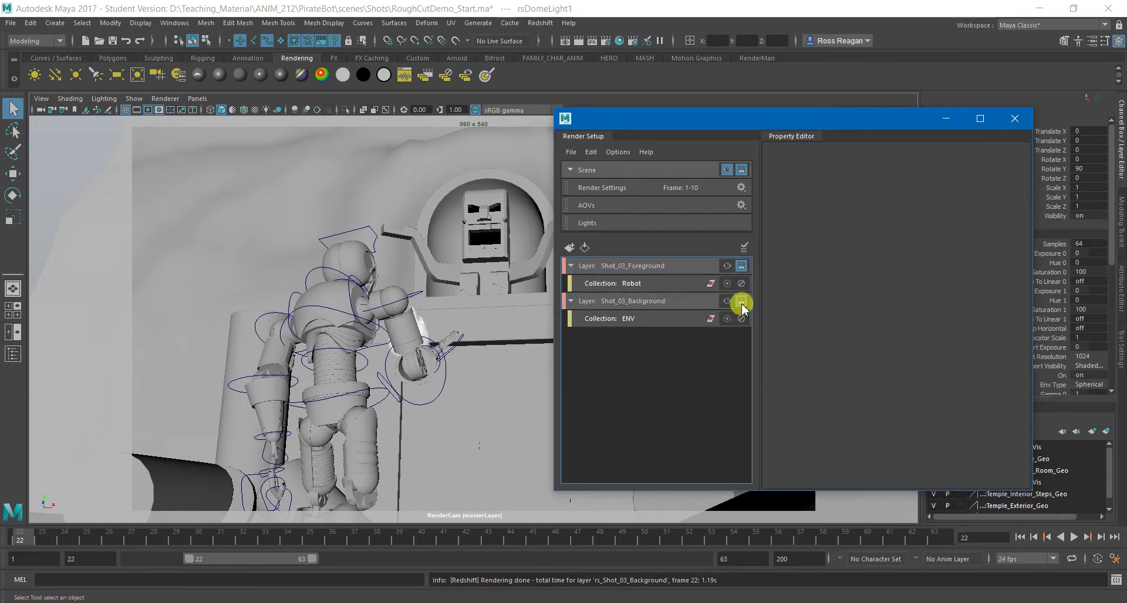
click(721, 268)
click(725, 268)
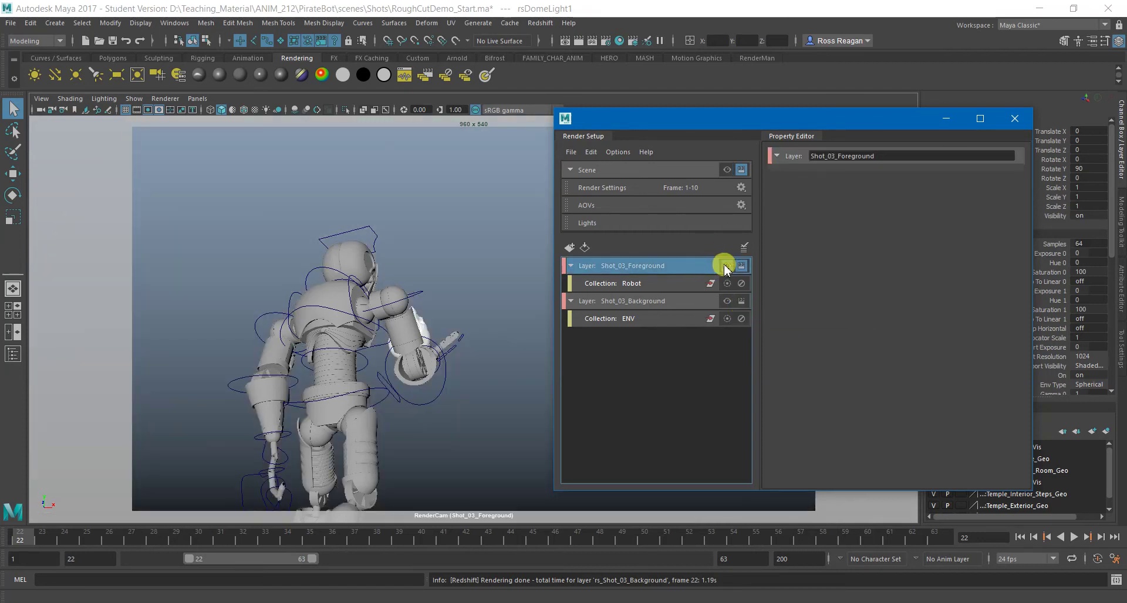
click(741, 171)
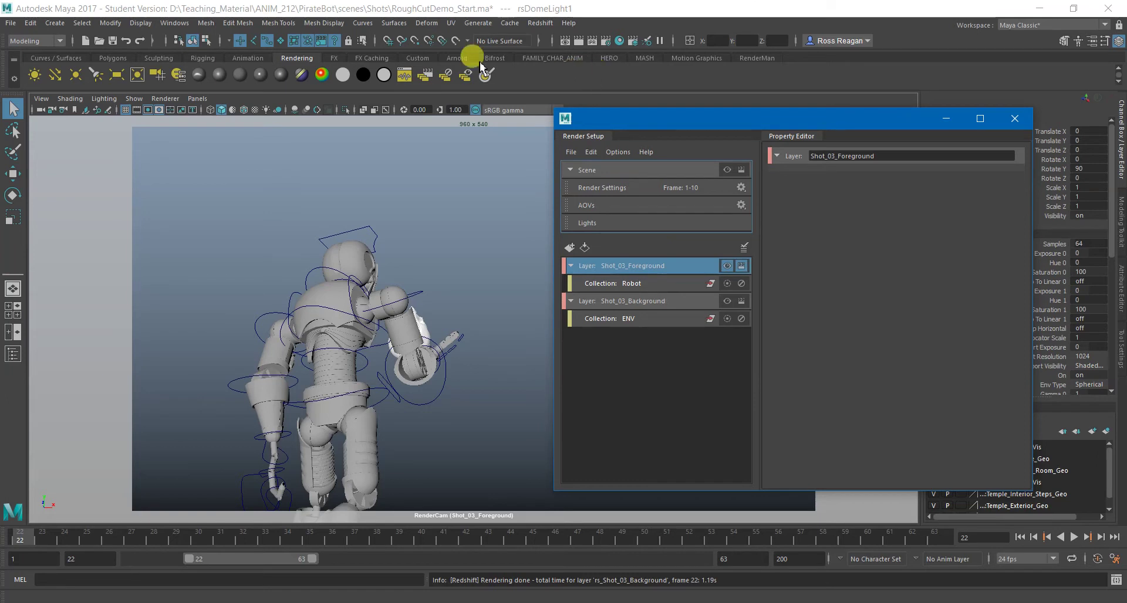
Switch to the Rendering menu set, check the batch render options, and batch render the Shot_03_Foreground layer
click(35, 40)
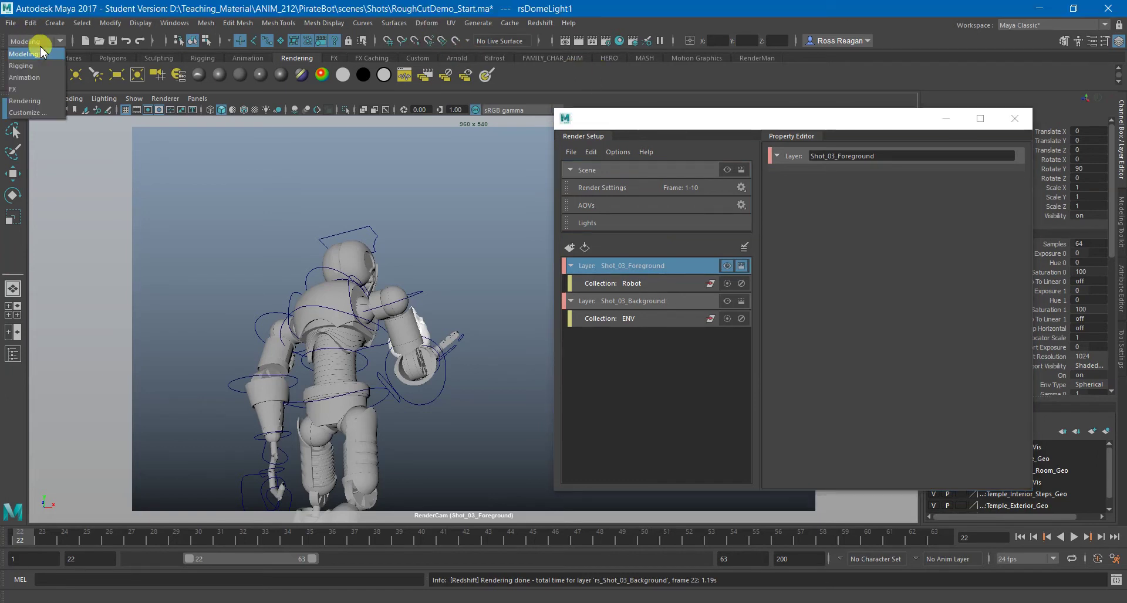
click(40, 101)
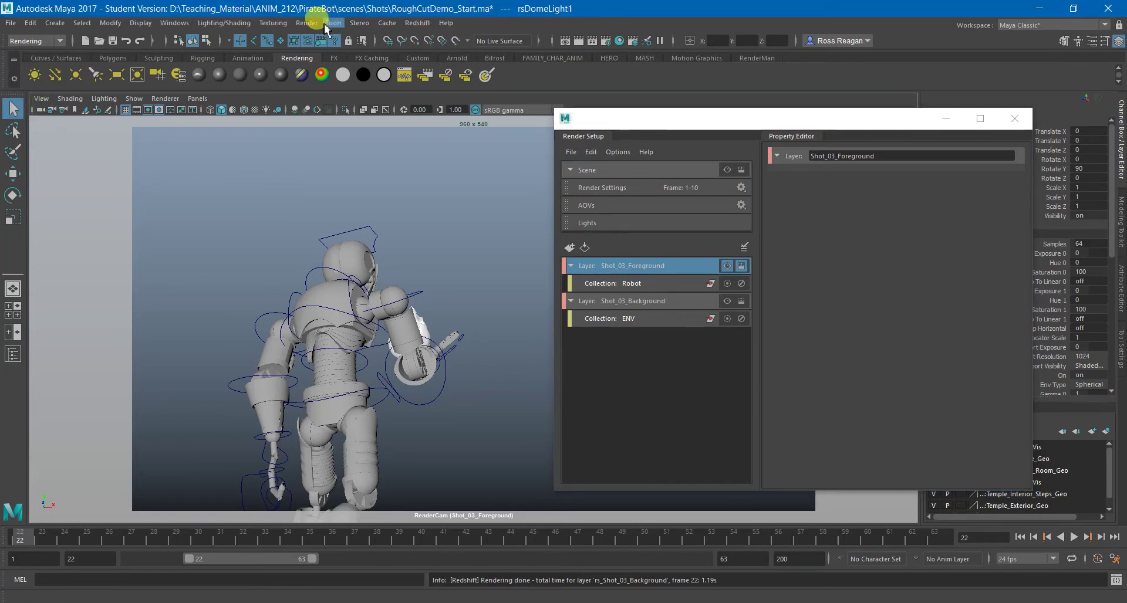
click(307, 23)
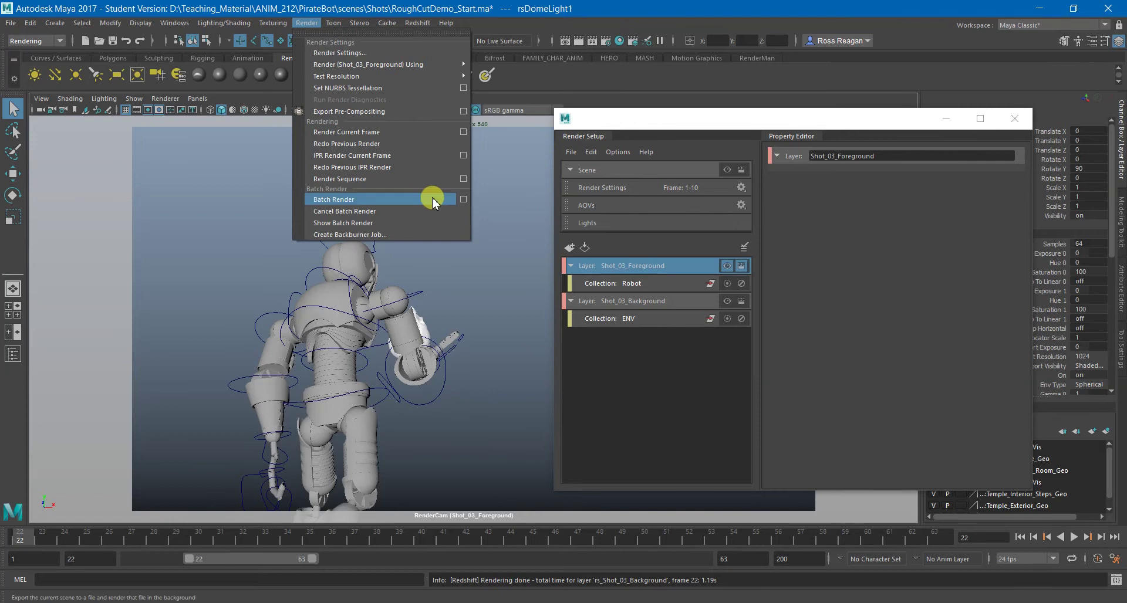
click(463, 200)
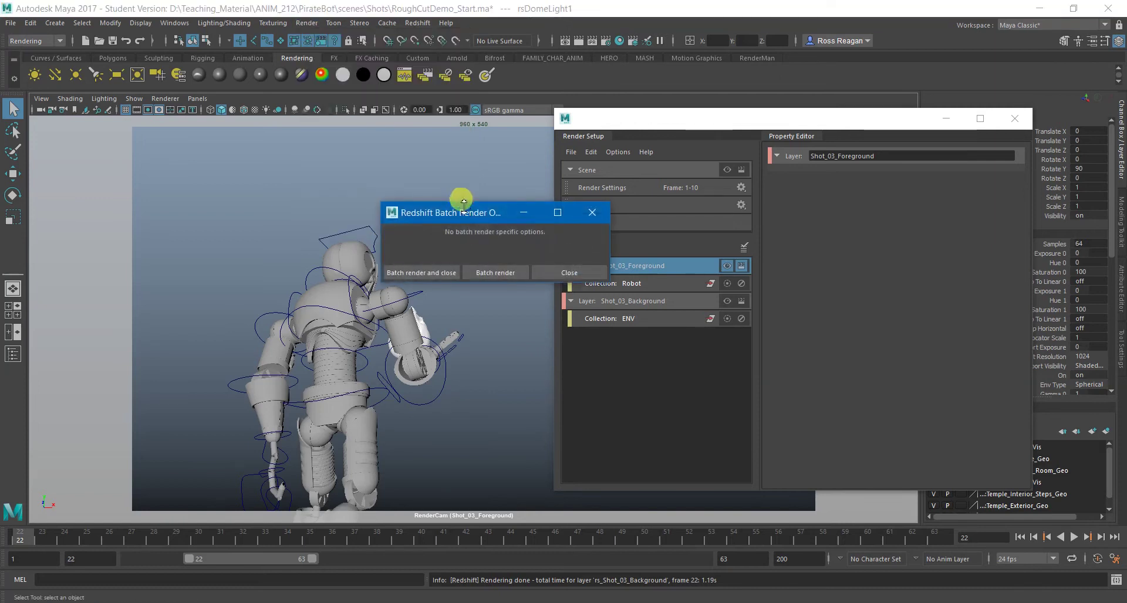
click(557, 268)
click(306, 22)
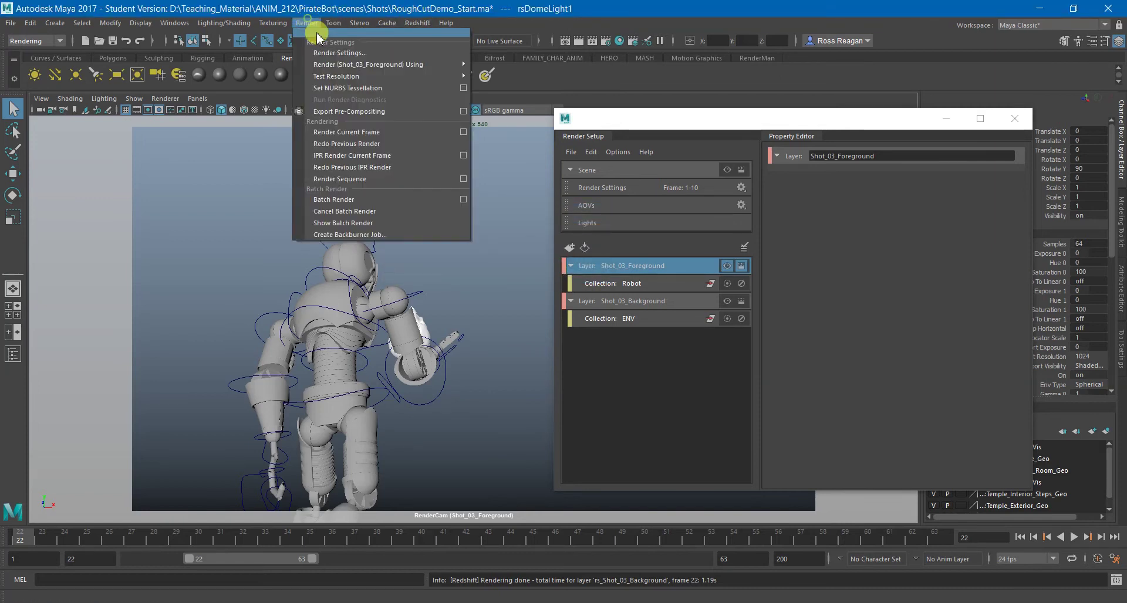
click(386, 201)
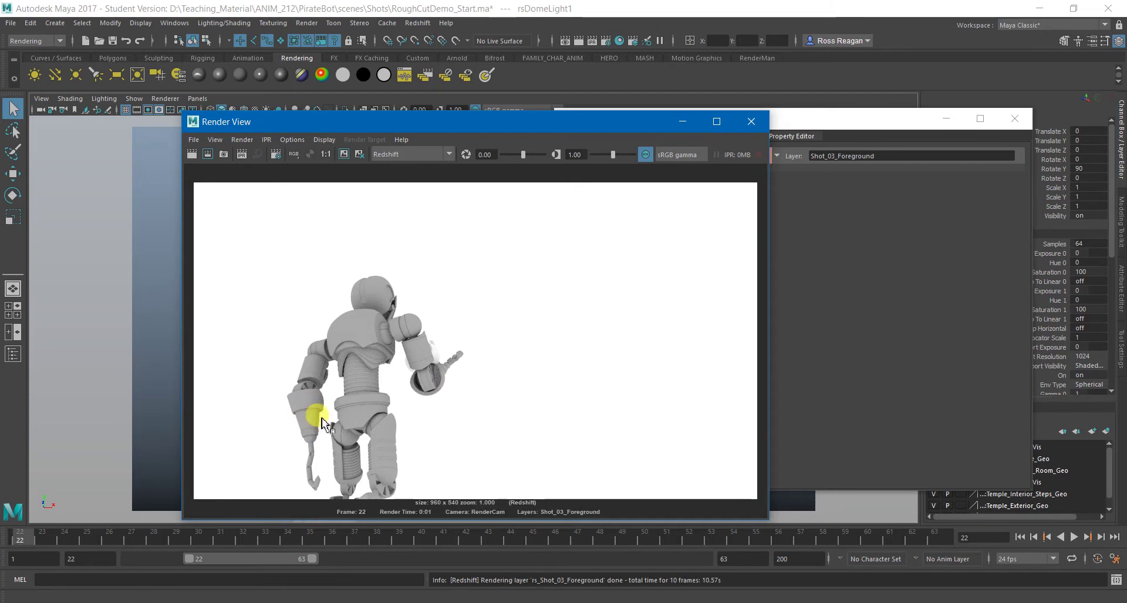
Inspect the whole rendered foreground frame and close the Render View
scroll(370, 418, down, 3)
scroll(370, 418, up, 2)
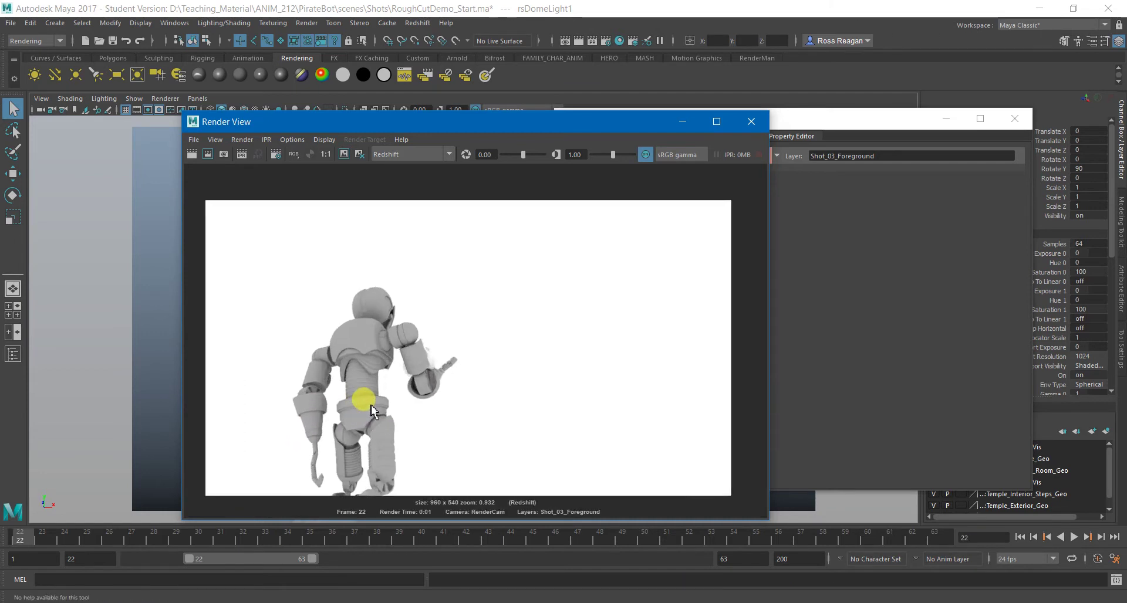
scroll(539, 318, down, 1)
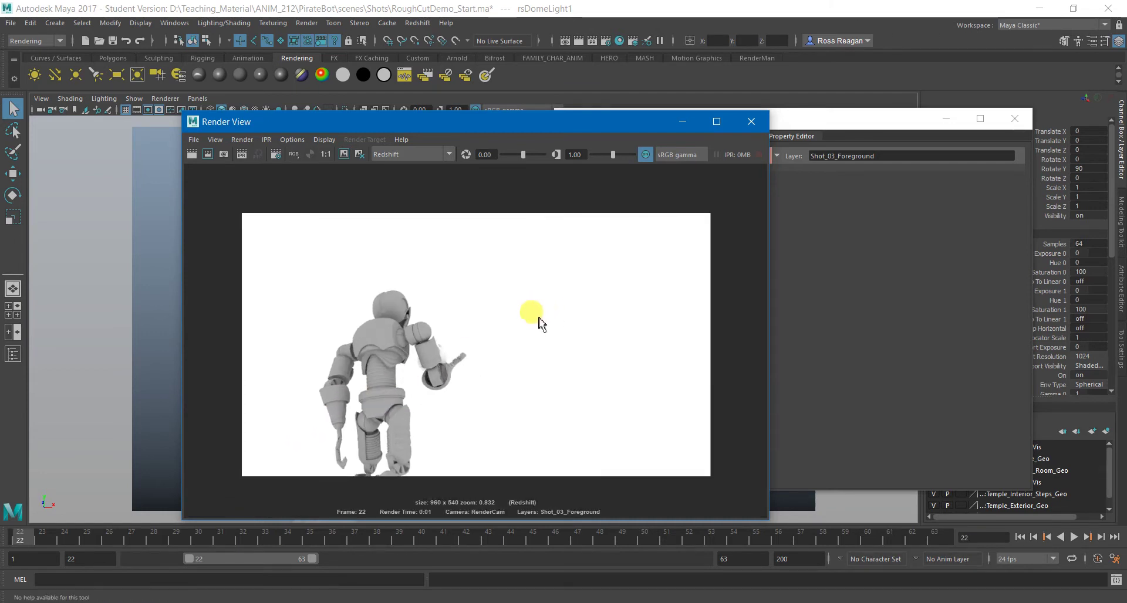
click(759, 130)
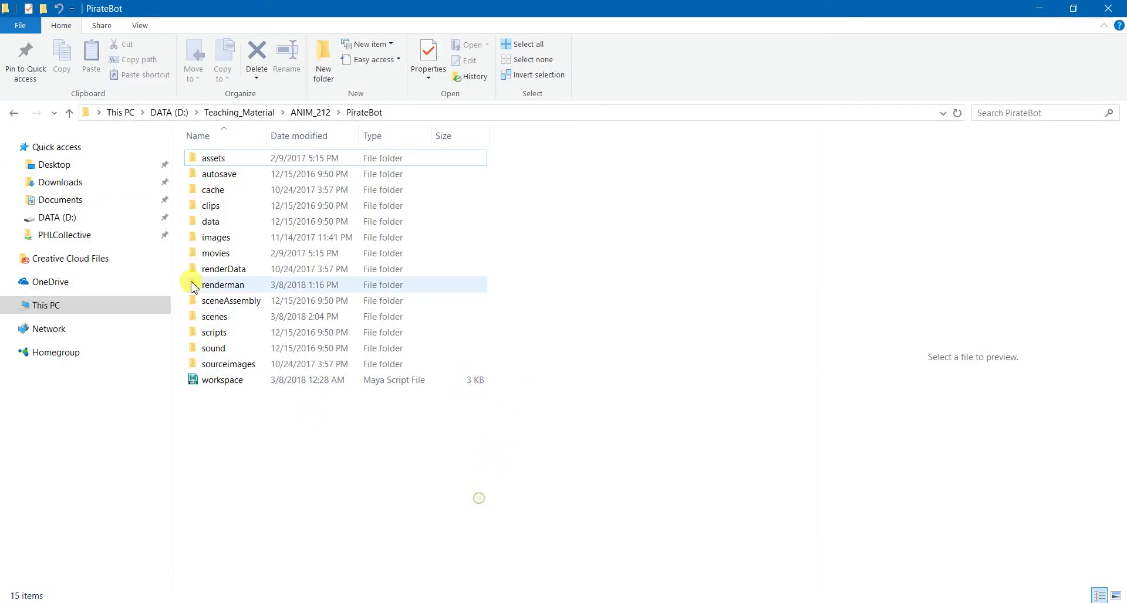
In File Explorer, open the PirateBot project's images\Shot_03_Foreground folder and preview RoughCutDemo_Start.9
double_click(218, 243)
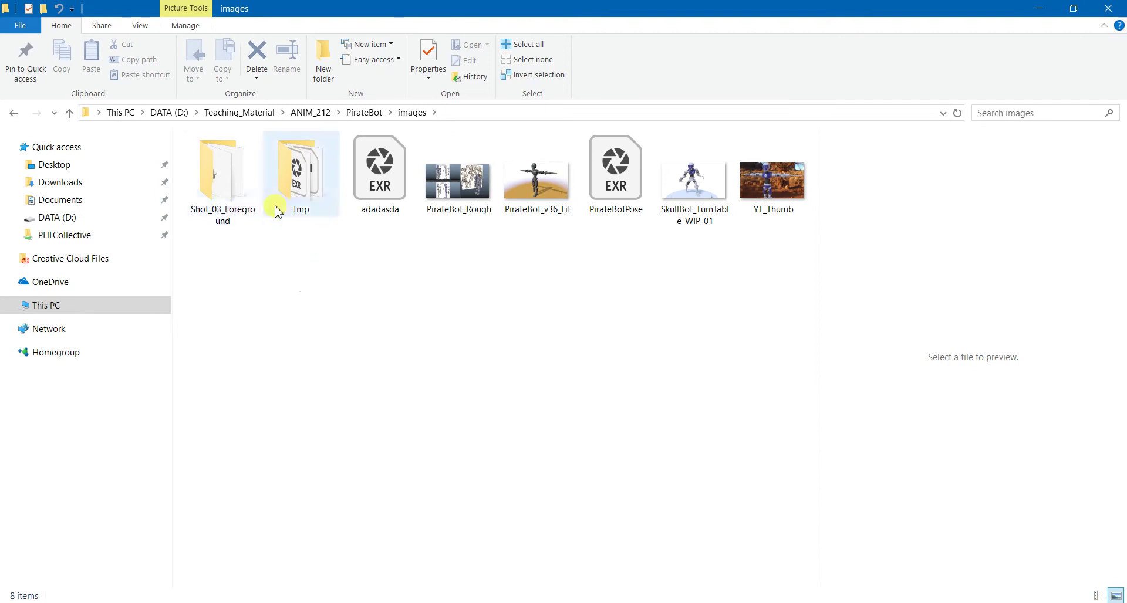
double_click(228, 185)
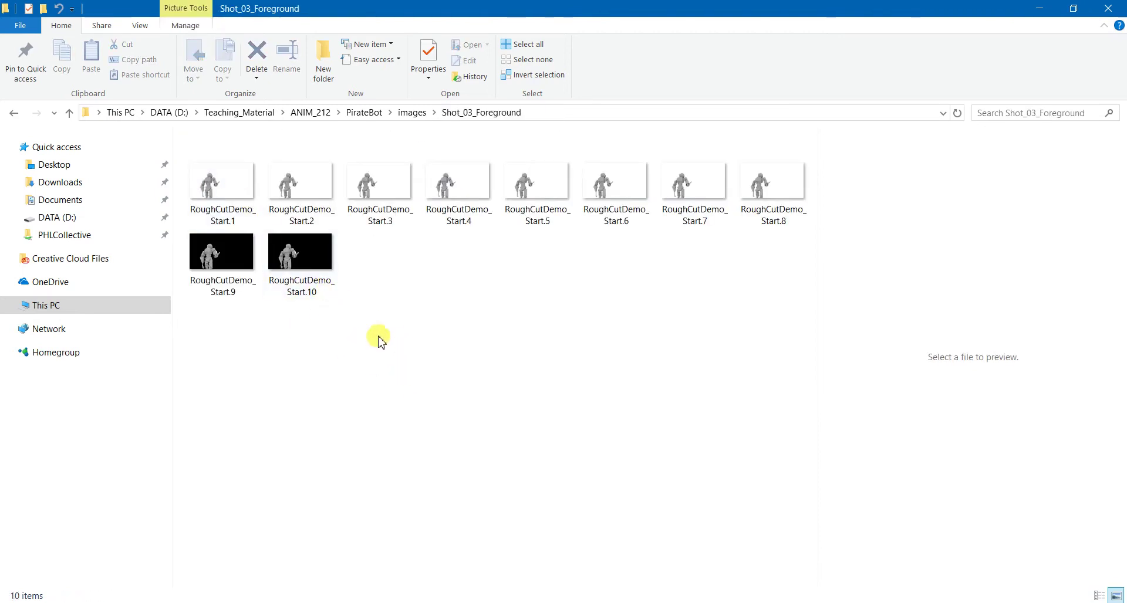
drag(379, 339, 191, 243)
click(320, 329)
click(229, 258)
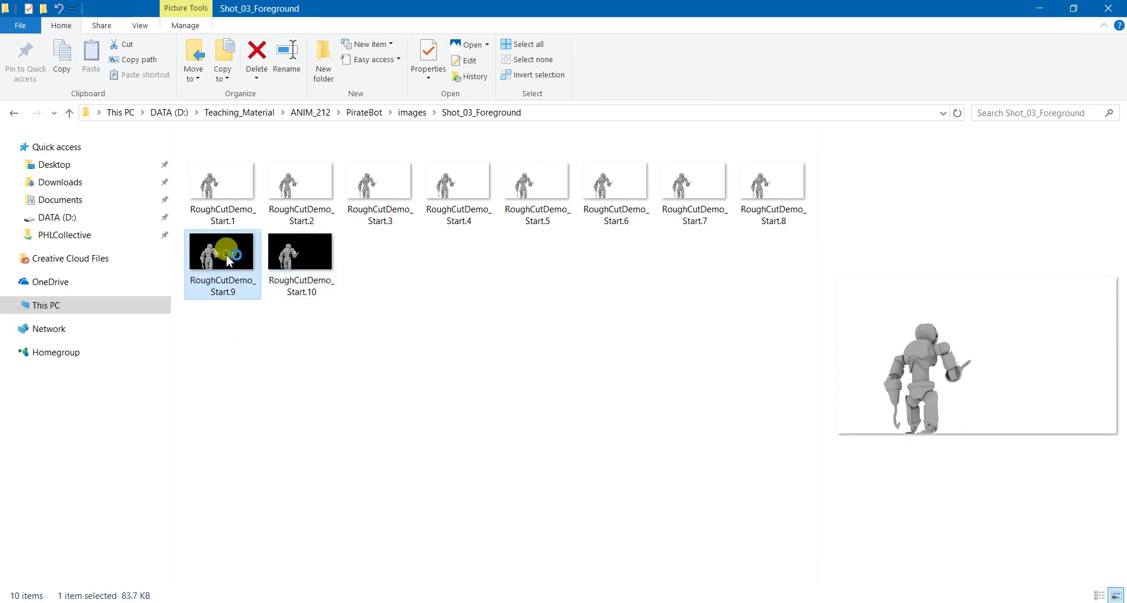
Examine rendered frame RoughCutDemo_Start.1 in Photos, close the viewer, and look over the other frames in the Shot_03_Foreground folder
click(52, 303)
click(50, 310)
click(38, 317)
click(1110, 12)
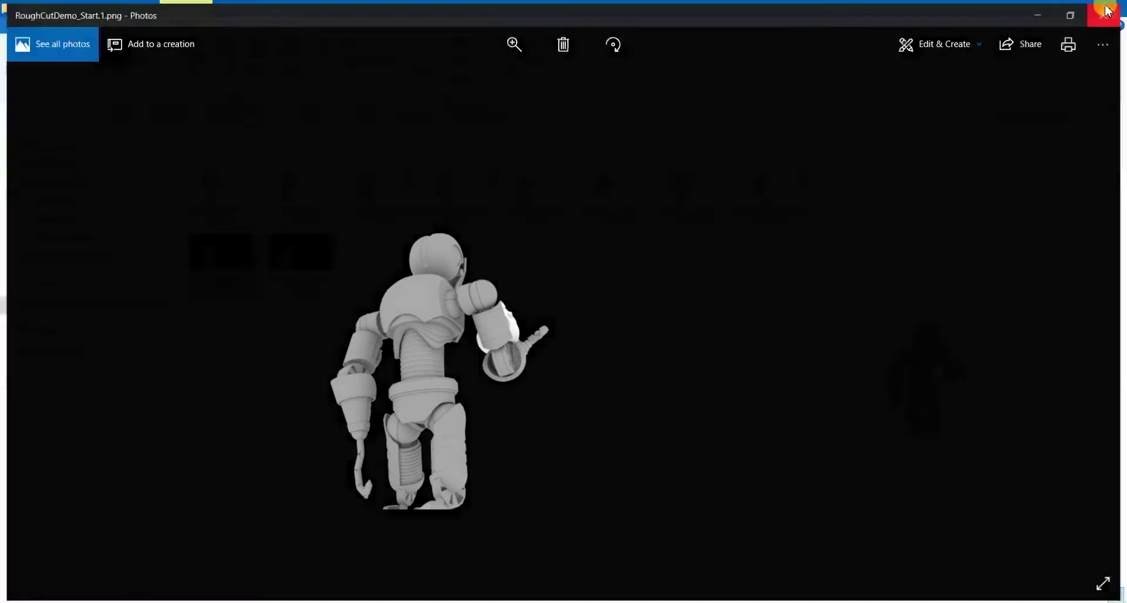
click(305, 284)
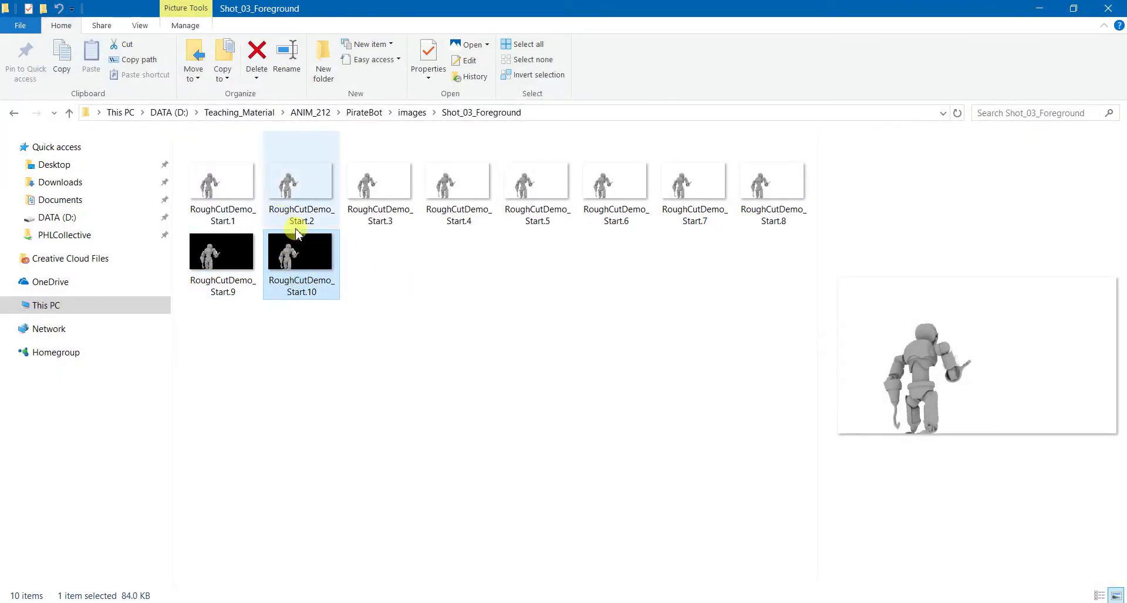
click(347, 267)
click(312, 265)
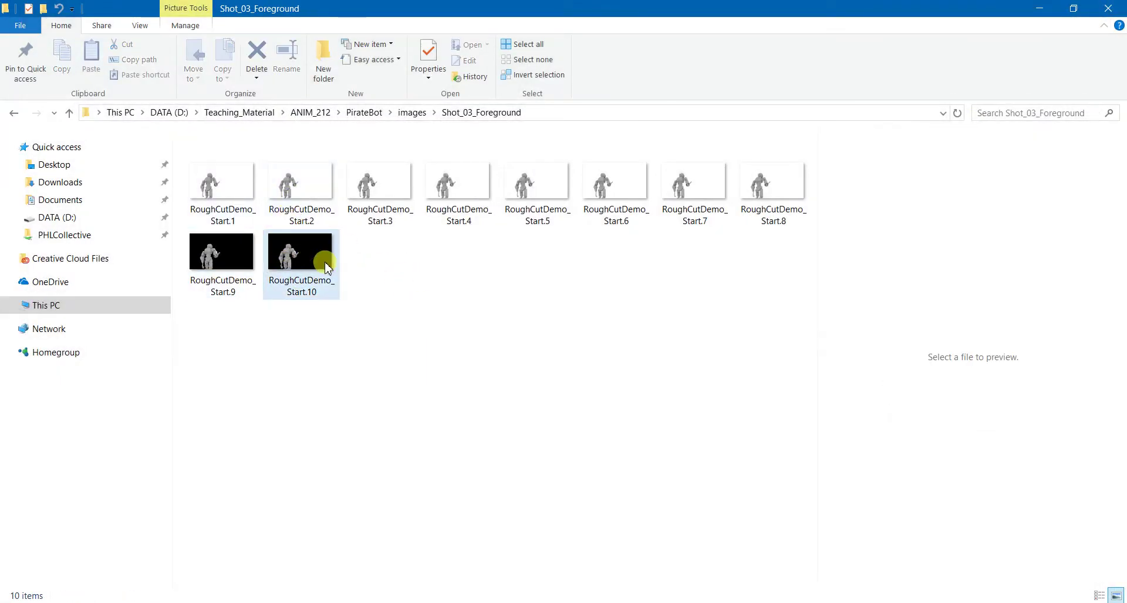
click(538, 182)
click(565, 289)
click(200, 191)
click(457, 301)
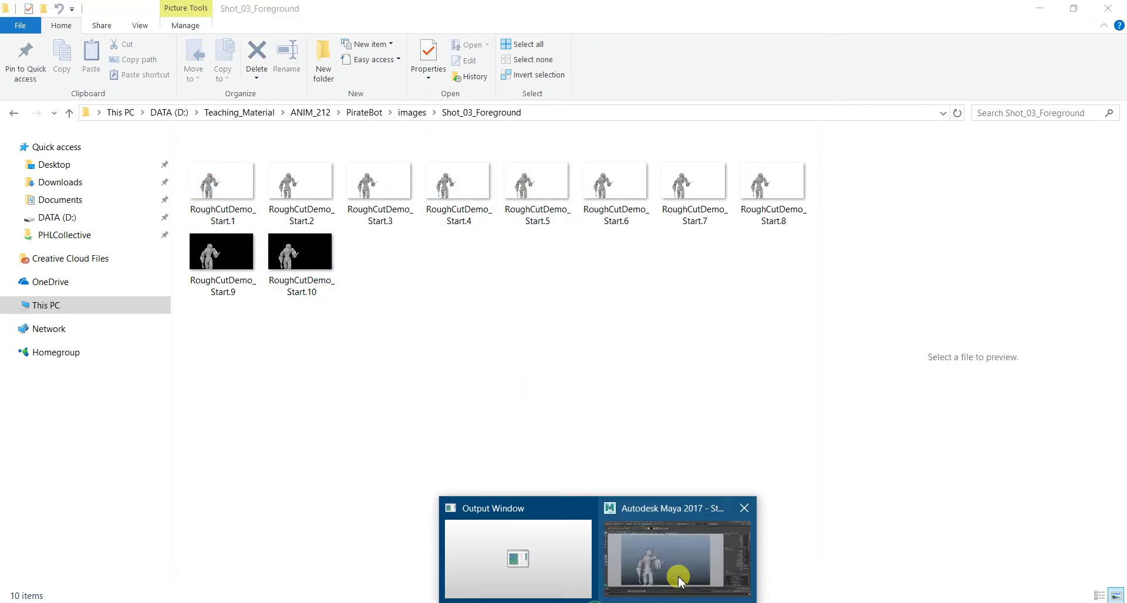
Switch back to Maya, set the frame padding to 4 in the Shot_03_Foreground render settings, and close the settings
click(675, 572)
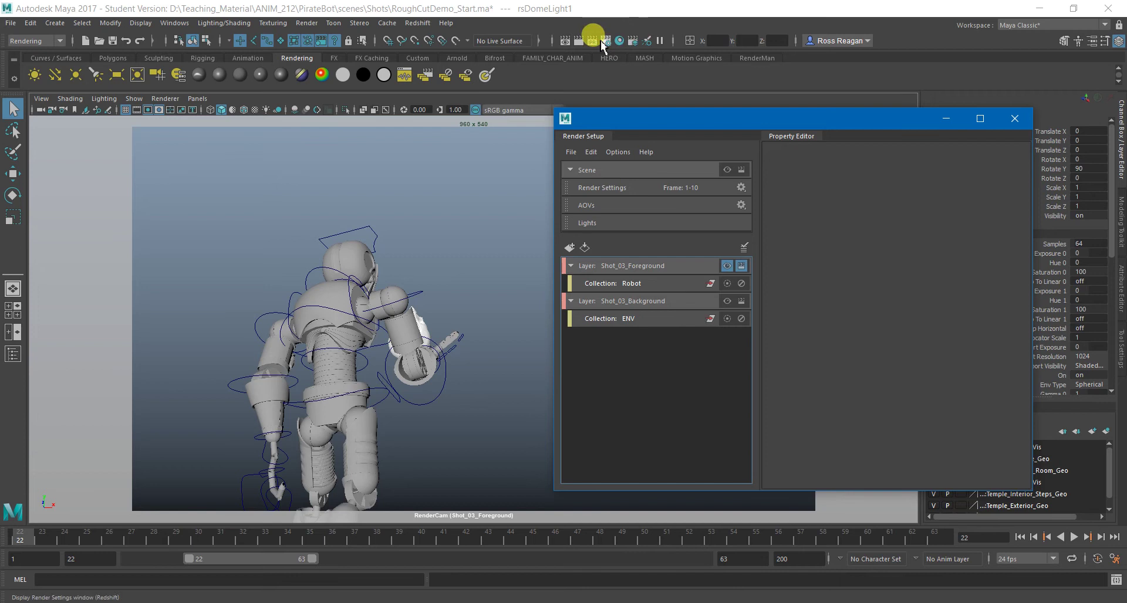
click(602, 42)
drag(755, 311, 786, 312)
click(705, 308)
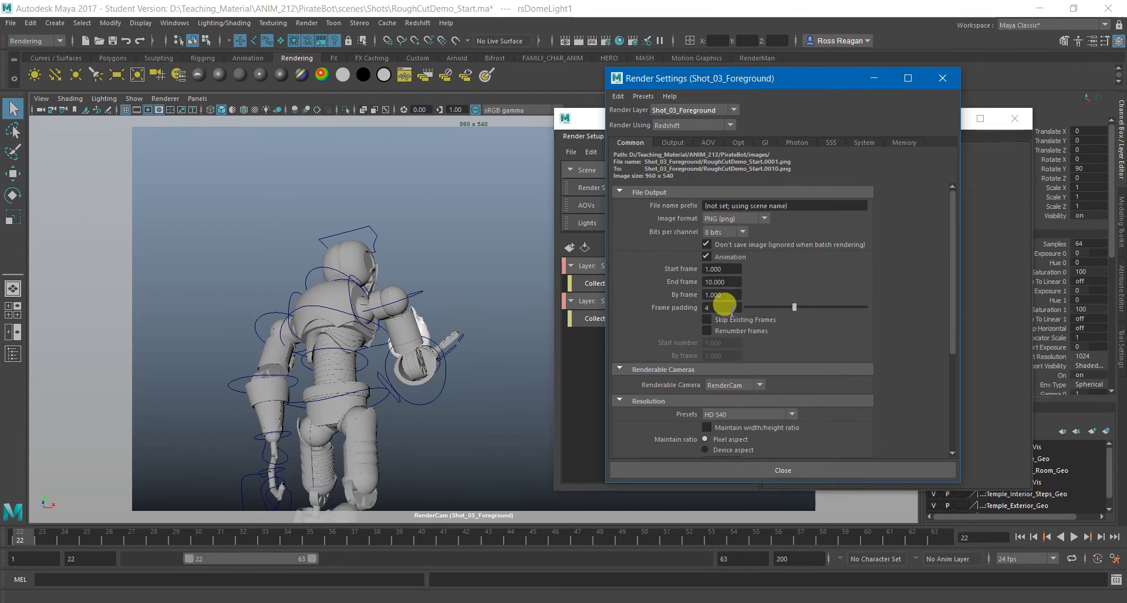
click(729, 469)
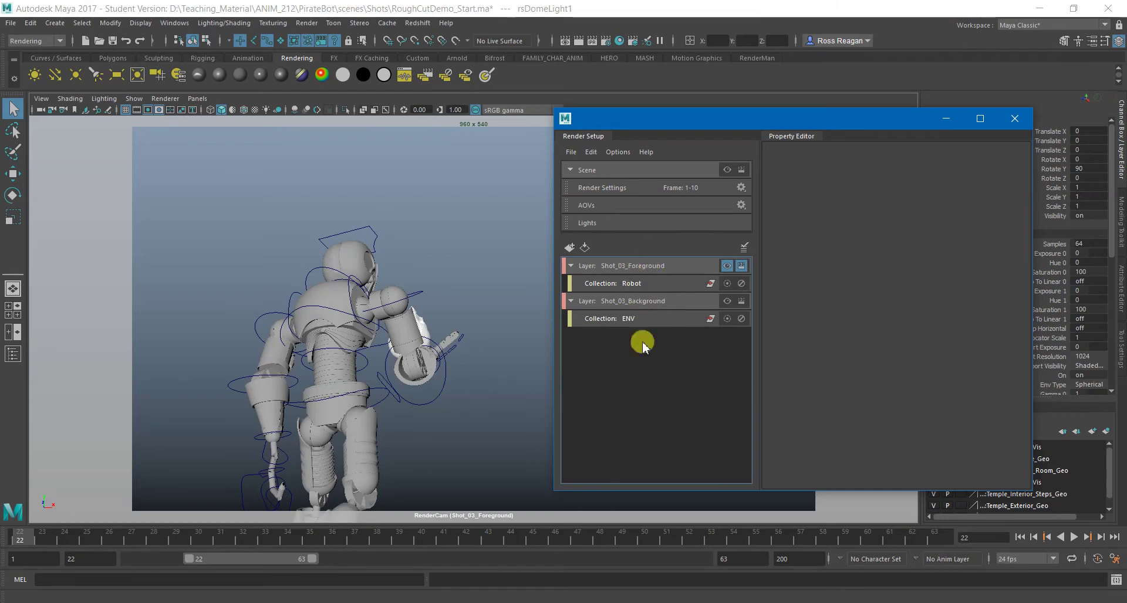
In File Explorer, delete the Shot_03_Foreground folder and all loose image files from the PirateBot images folder, keeping the tmp folder
key(alt+Tab)
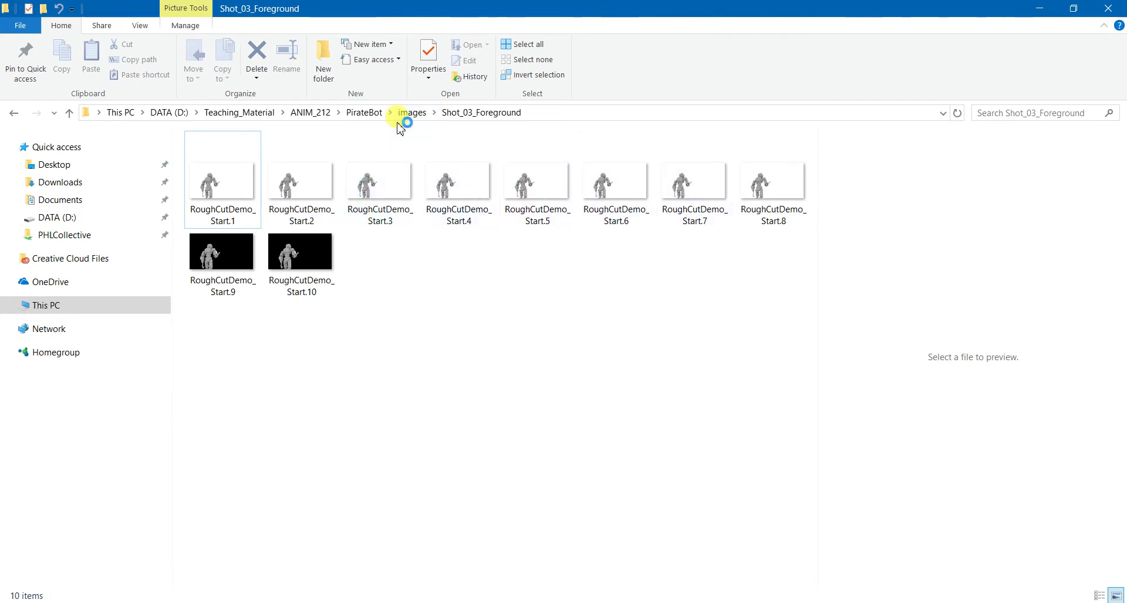
click(412, 112)
right_click(227, 166)
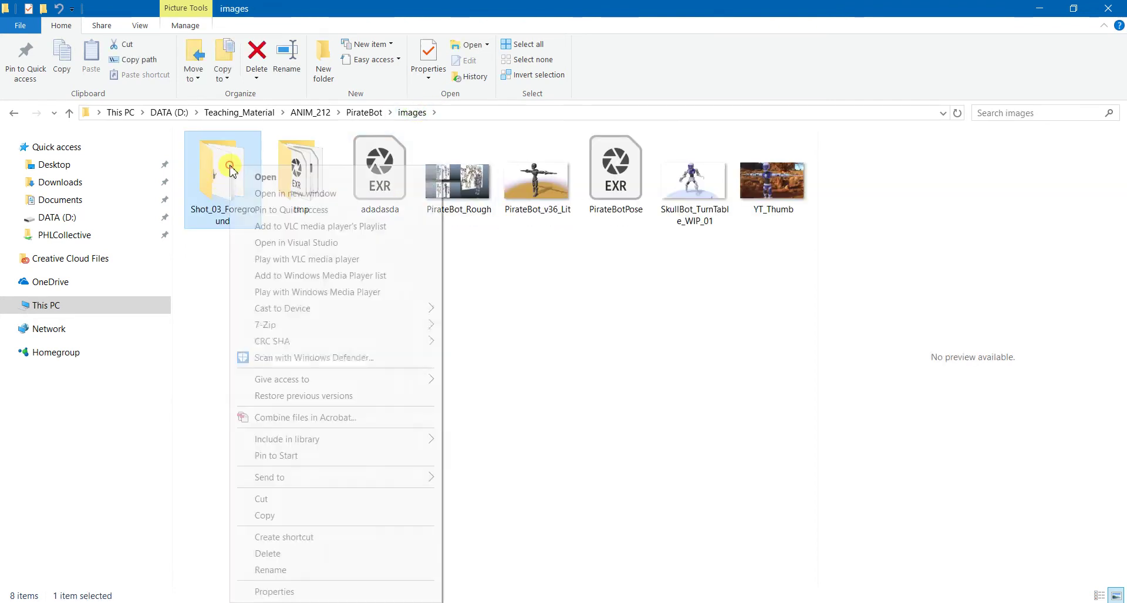
click(296, 555)
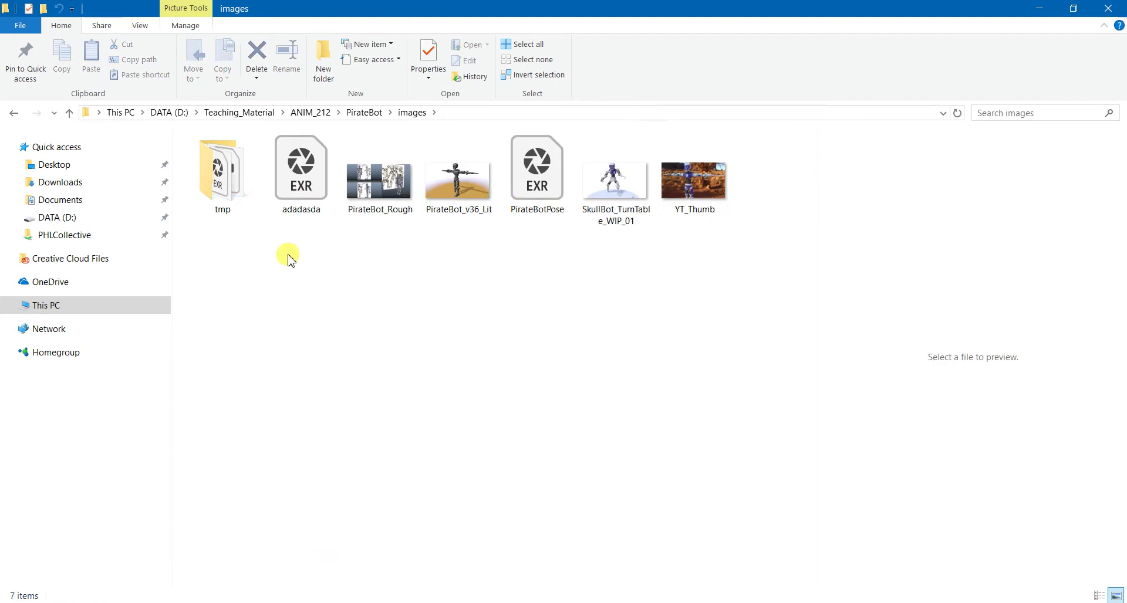
drag(289, 256, 689, 181)
right_click(690, 182)
click(728, 509)
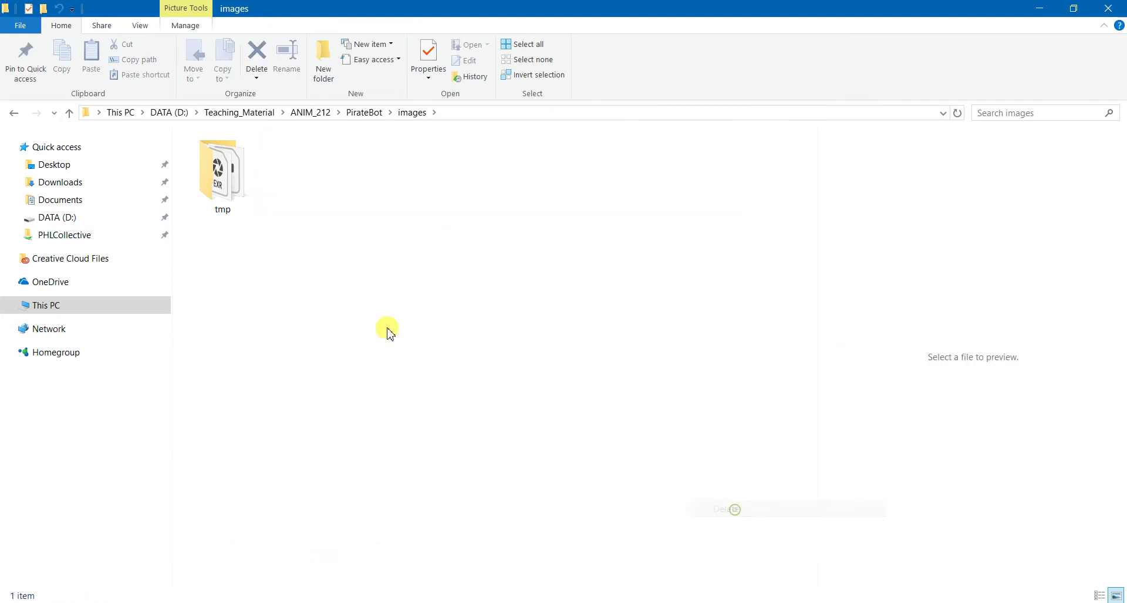
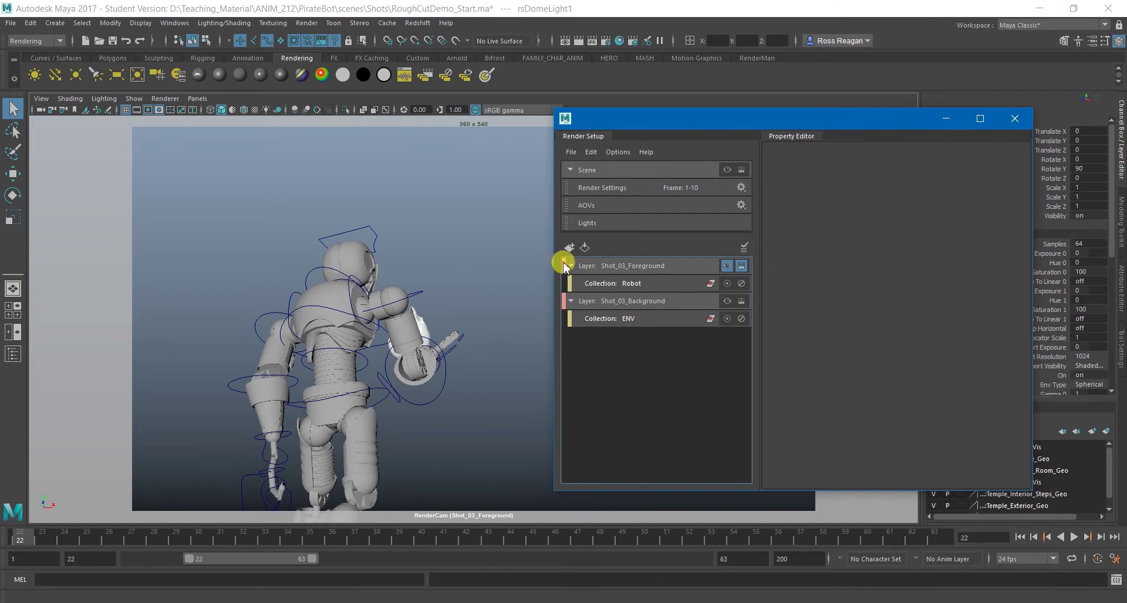
Back in Maya, compare the background, foreground and Scene master layers by switching visibility, and inspect the ENV collection and the foreground layer's options
click(660, 301)
click(726, 301)
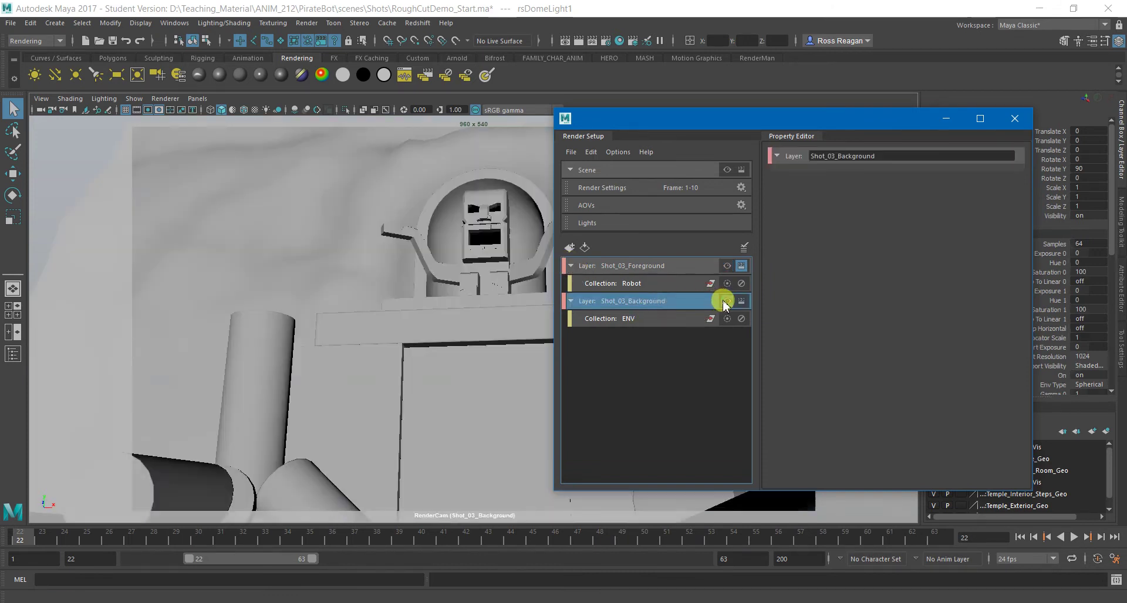
click(727, 266)
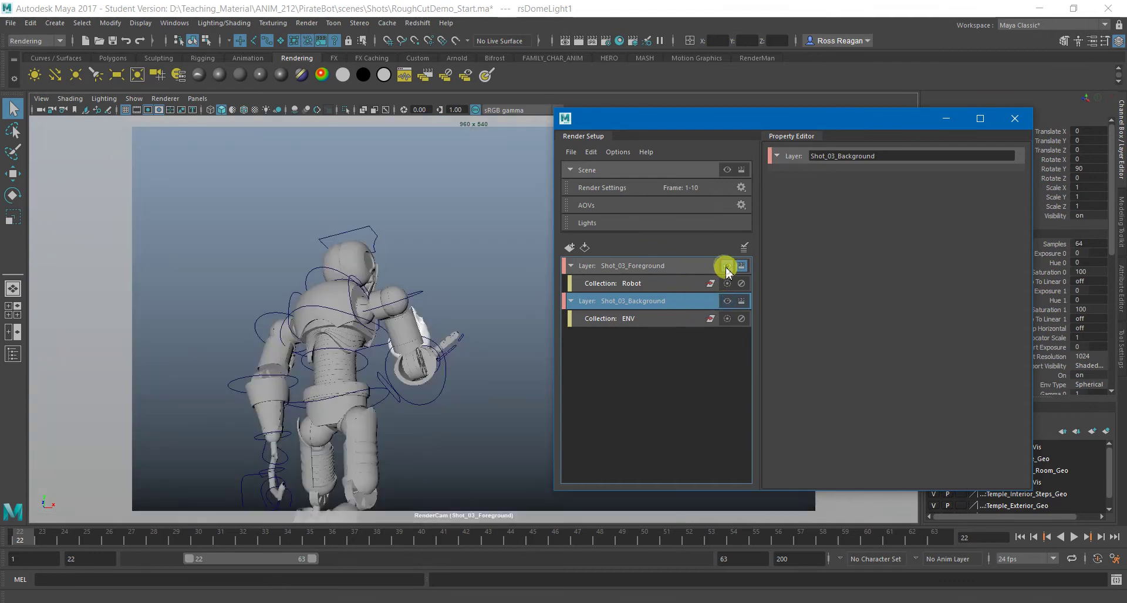
click(727, 169)
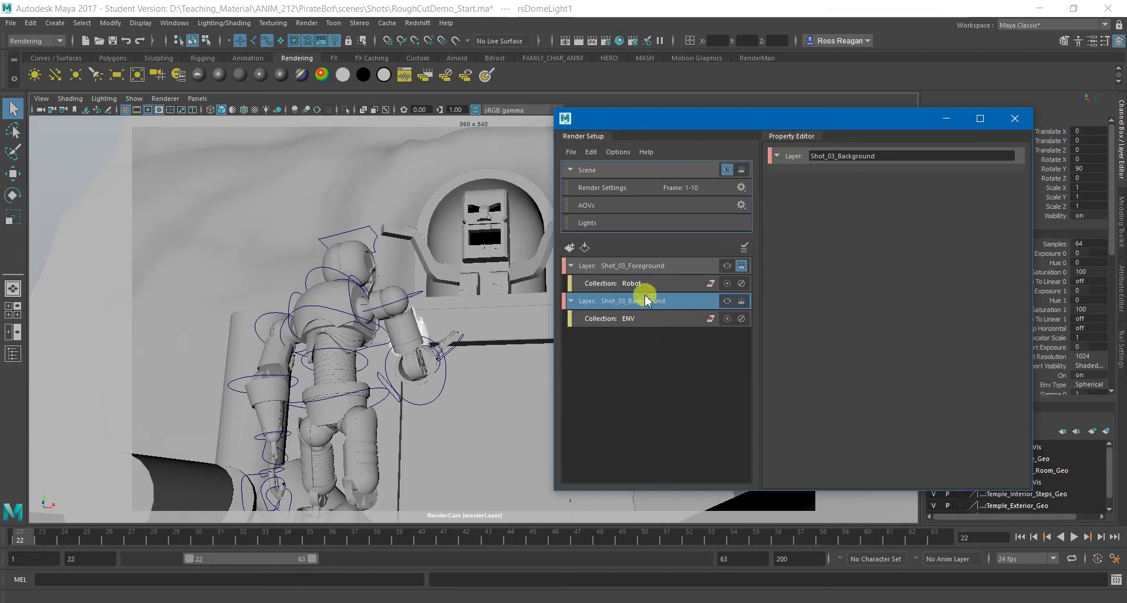
click(727, 265)
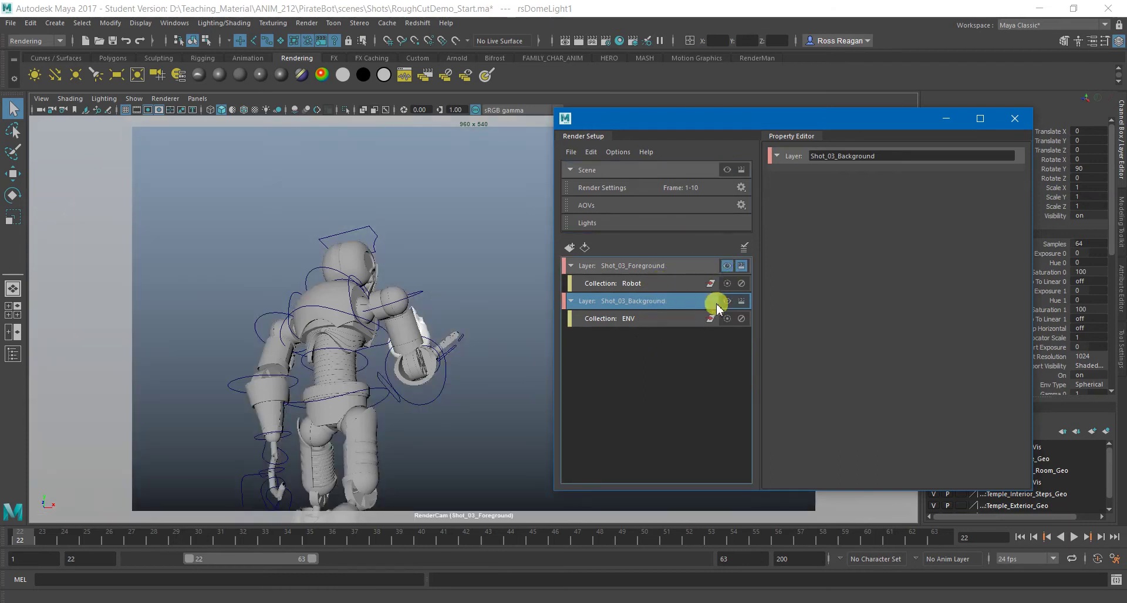
click(726, 301)
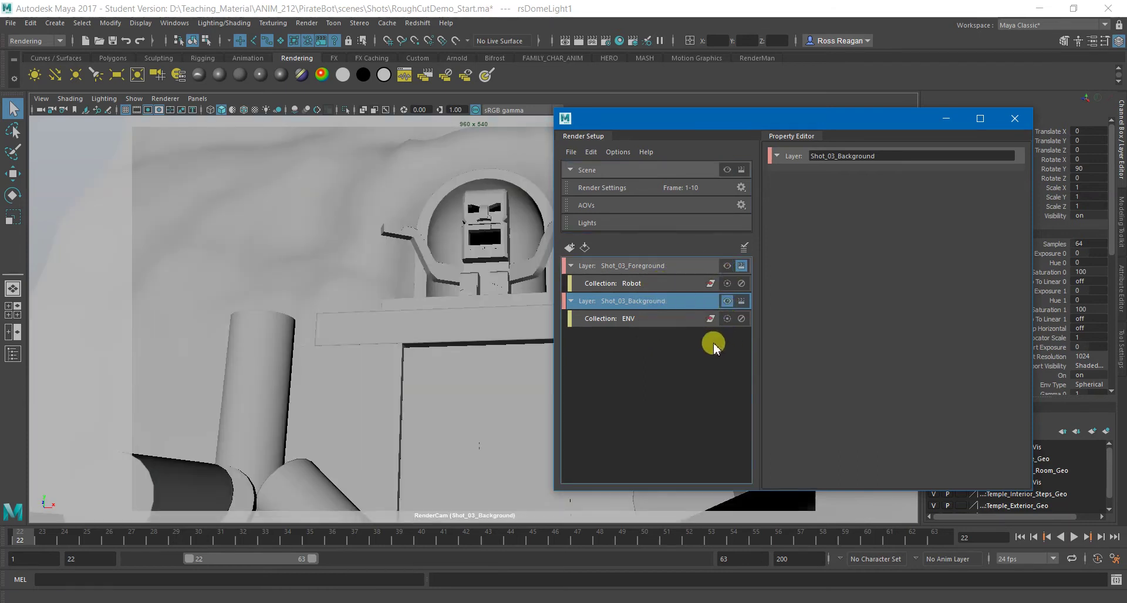
click(656, 320)
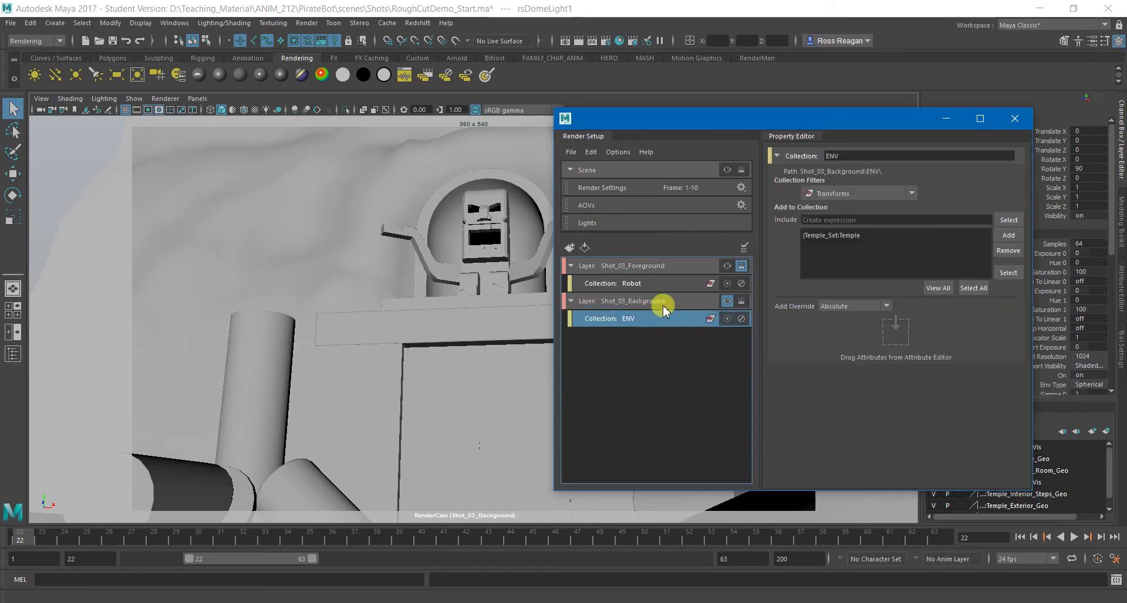
click(664, 288)
right_click(666, 267)
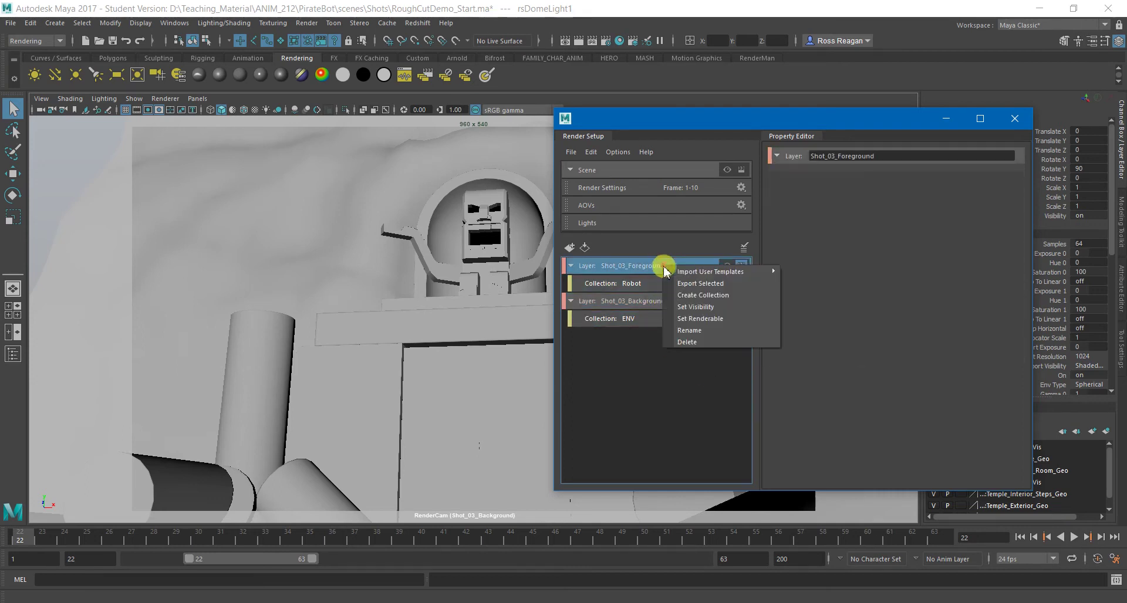
click(658, 284)
Move the Render Setup window aside, make Shot_03_Foreground the visible layer, and open its output render settings
drag(703, 132, 208, 134)
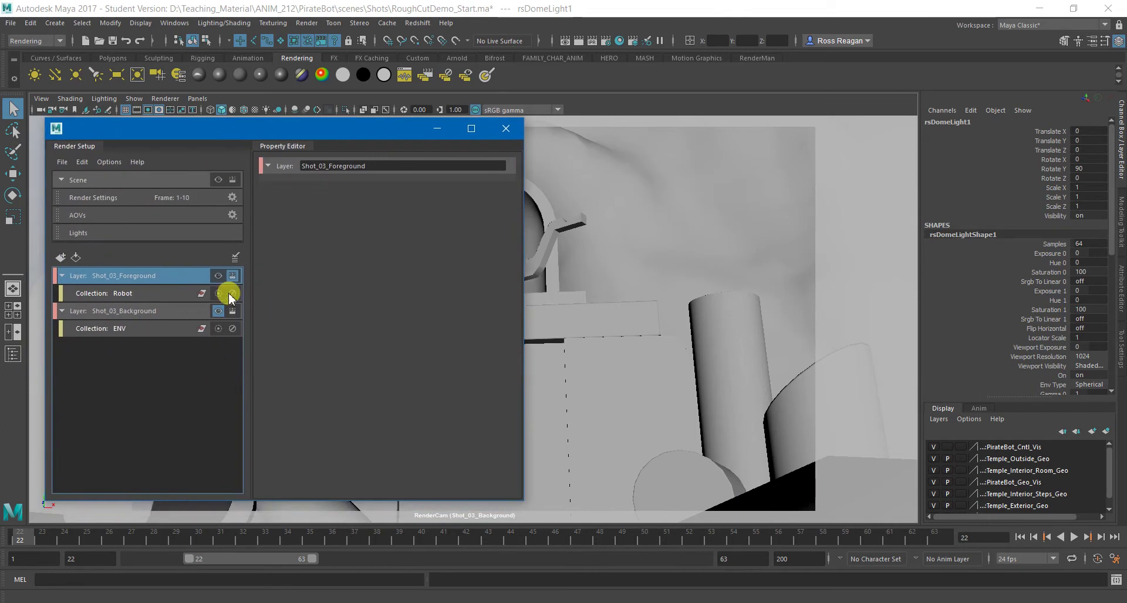
click(218, 276)
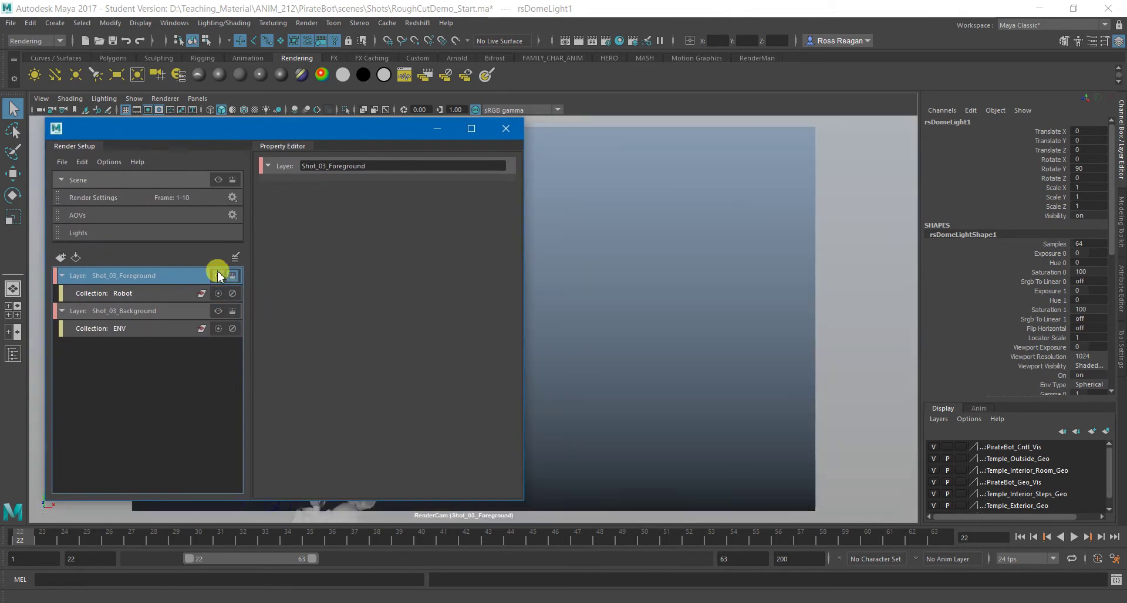
click(607, 43)
mouse_move(675, 83)
mouse_down()
mouse_move(636, 94)
mouse_move(622, 115)
mouse_move(659, 88)
mouse_up()
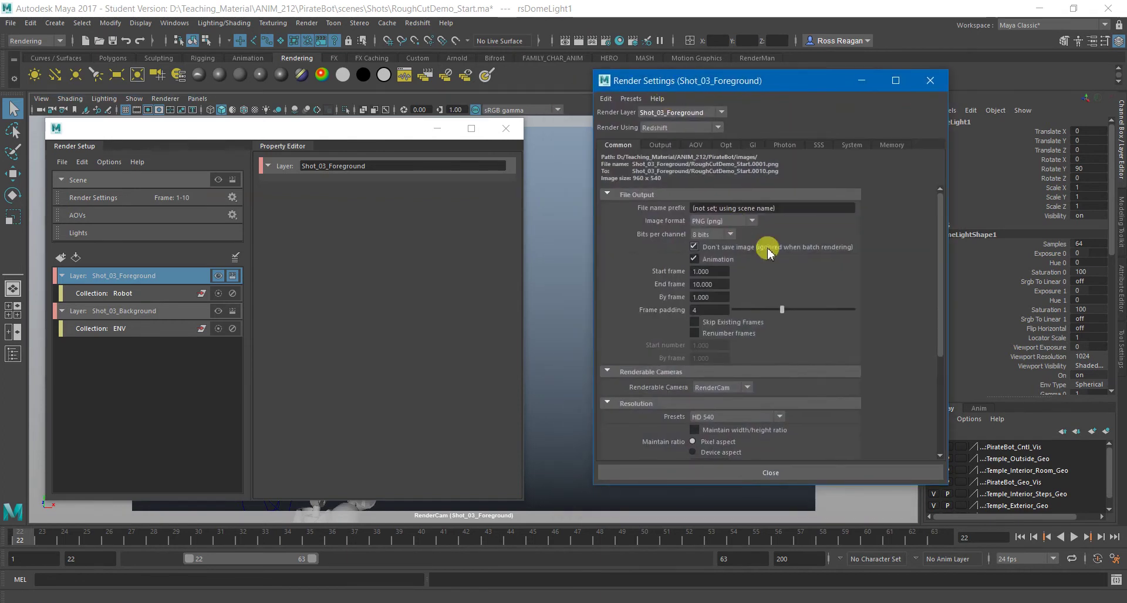
click(661, 145)
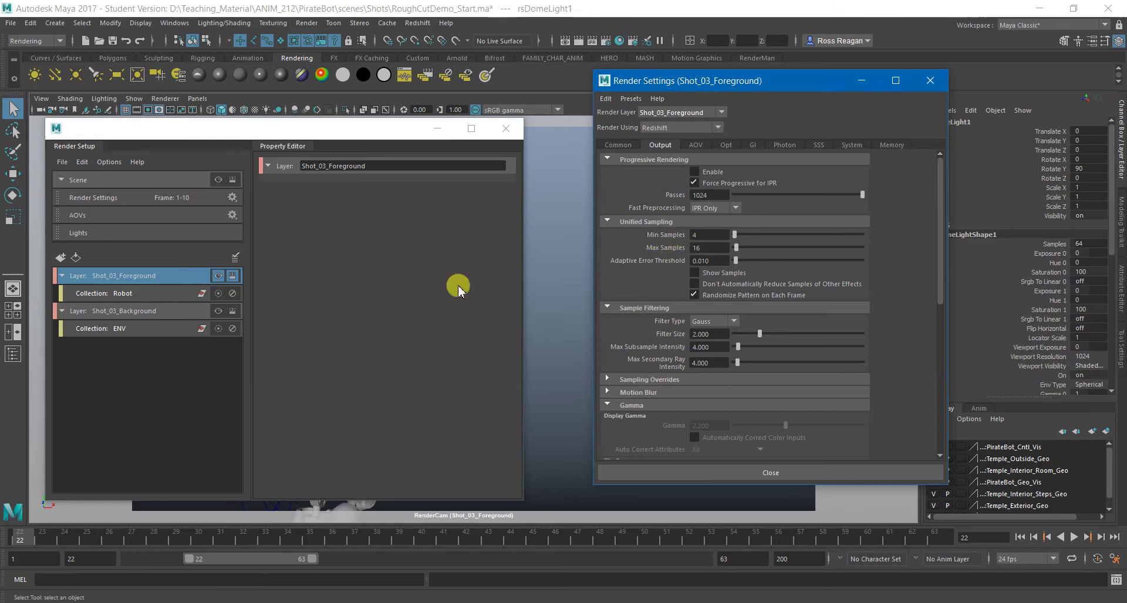
Compare the output render settings of the Scene master and Shot_03_Foreground layers, and look through the foreground's AOV and optimization settings
click(217, 179)
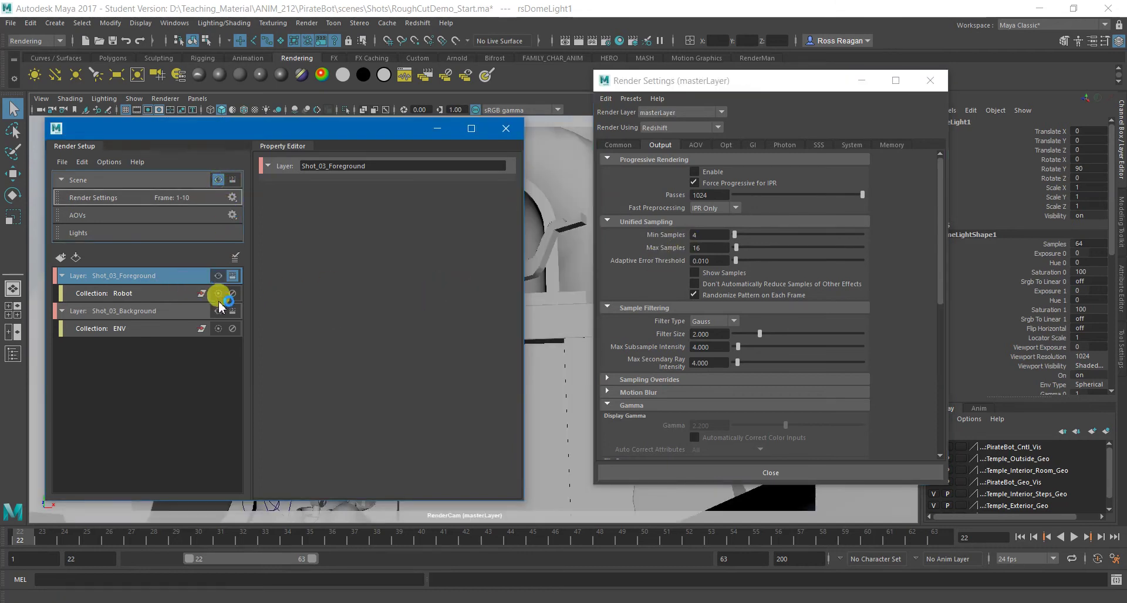
click(217, 275)
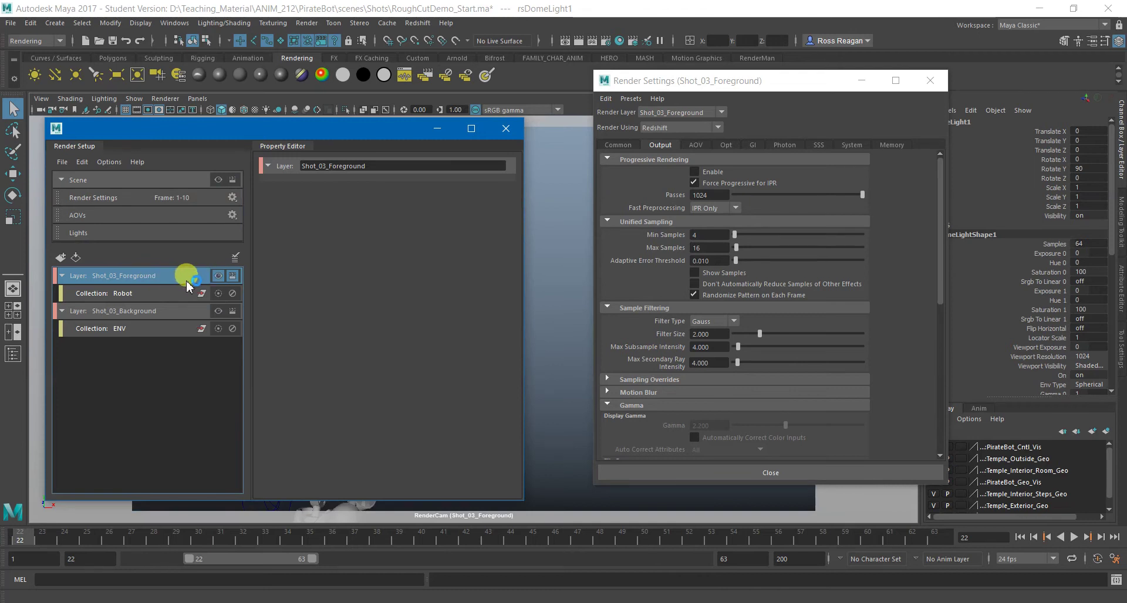
right_click(673, 237)
click(692, 144)
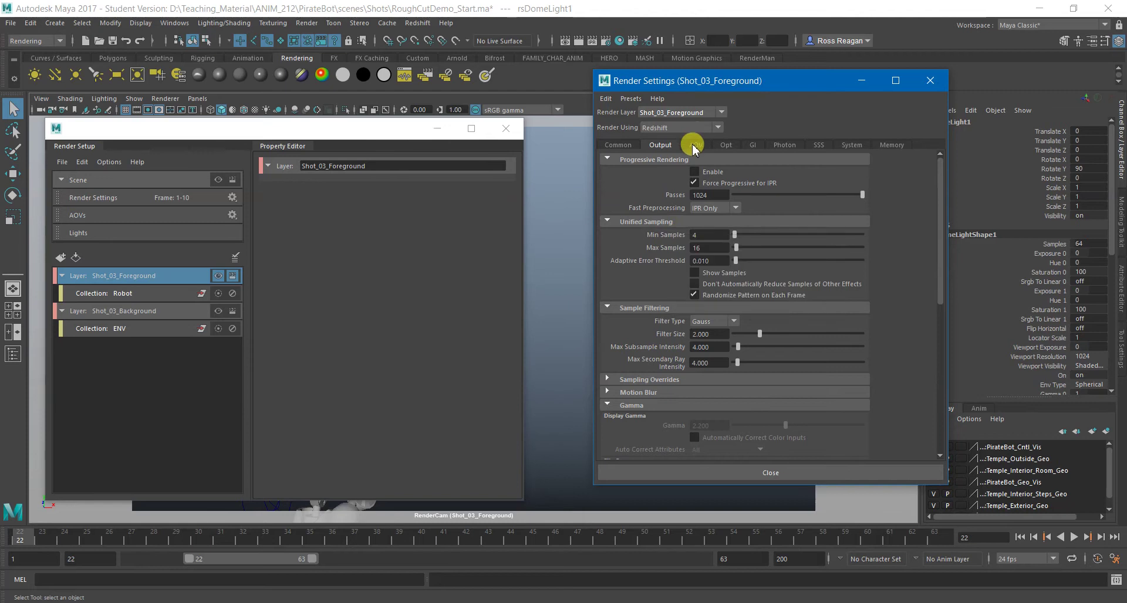
click(708, 147)
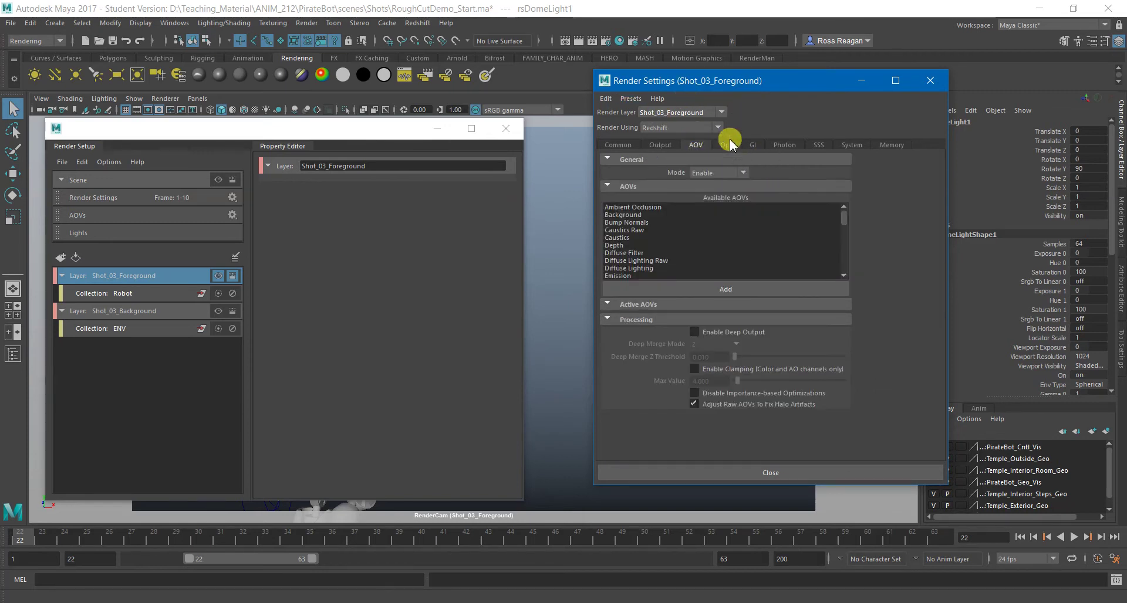
click(726, 145)
click(661, 144)
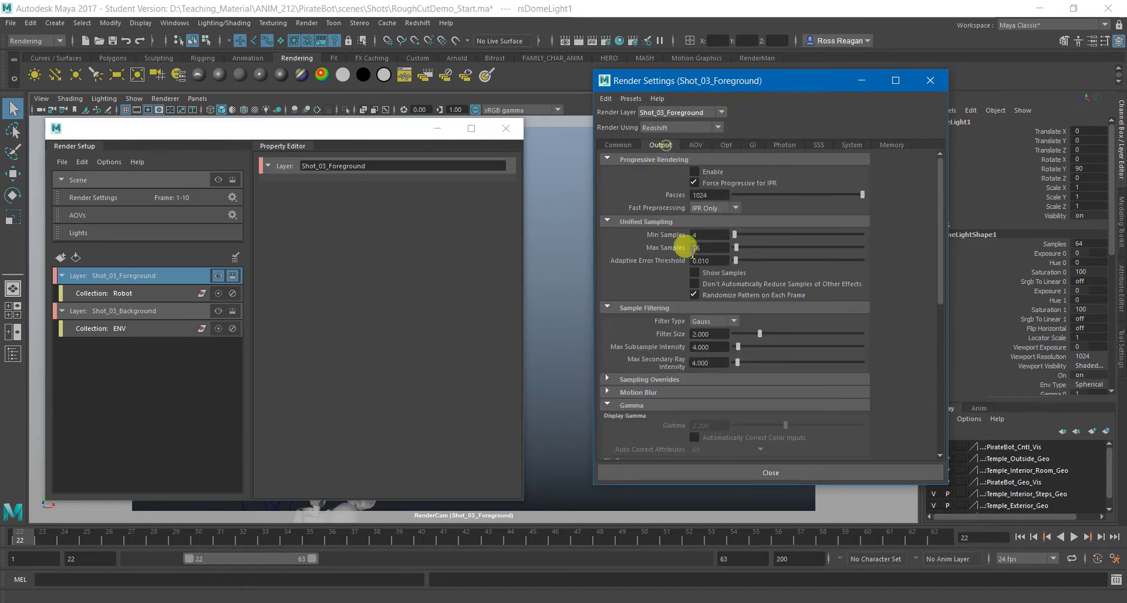
Create an absolute override for Max Samples on the Shot_03_Foreground layer and set it to 256
right_click(671, 250)
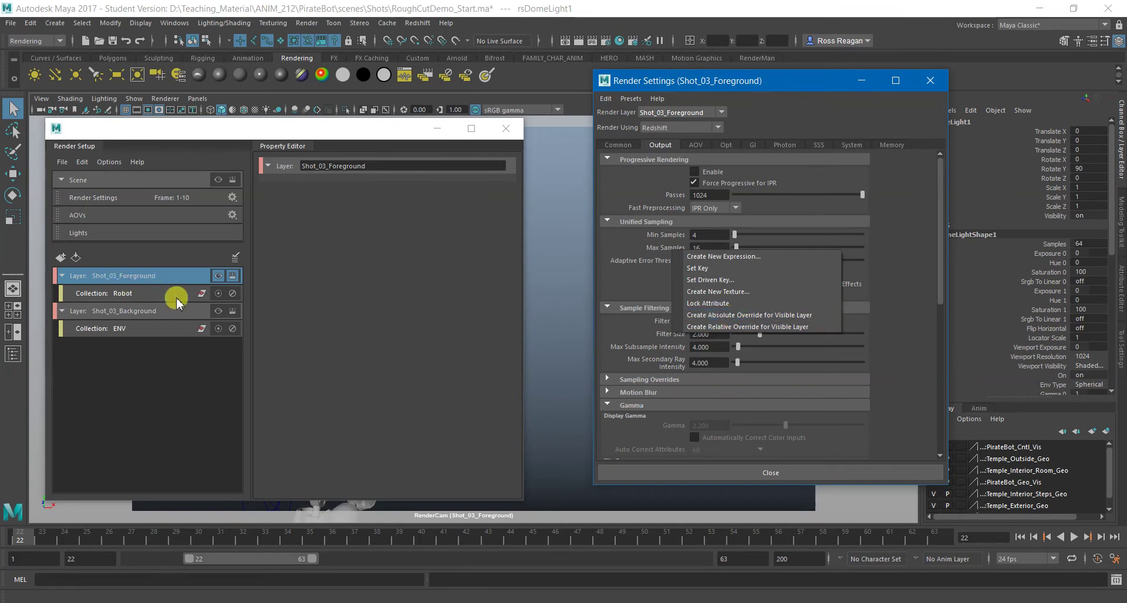
click(705, 317)
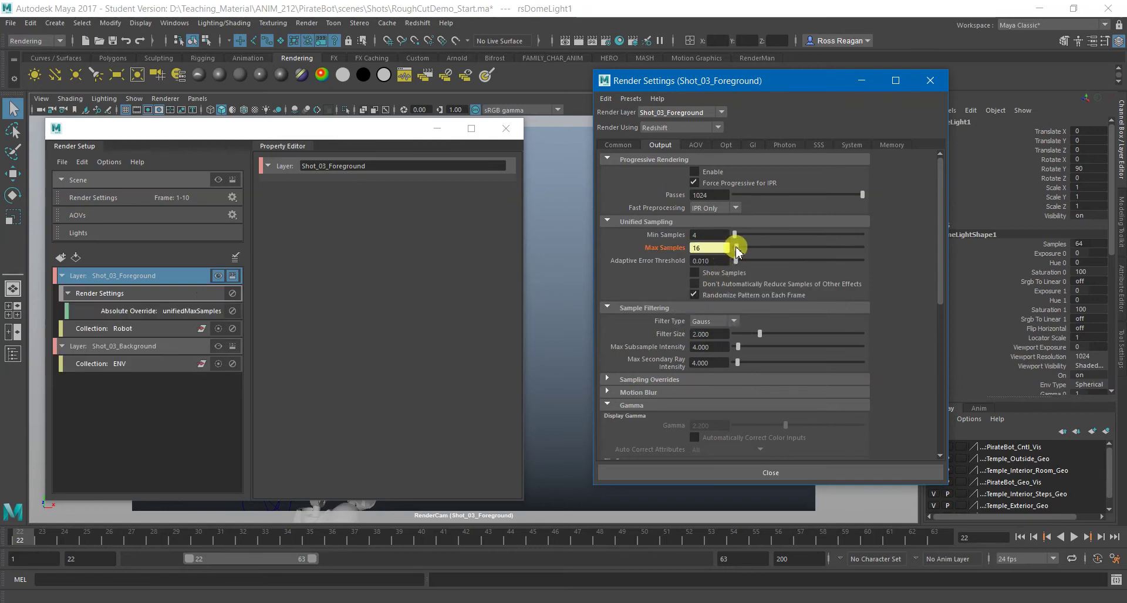
drag(736, 248, 786, 248)
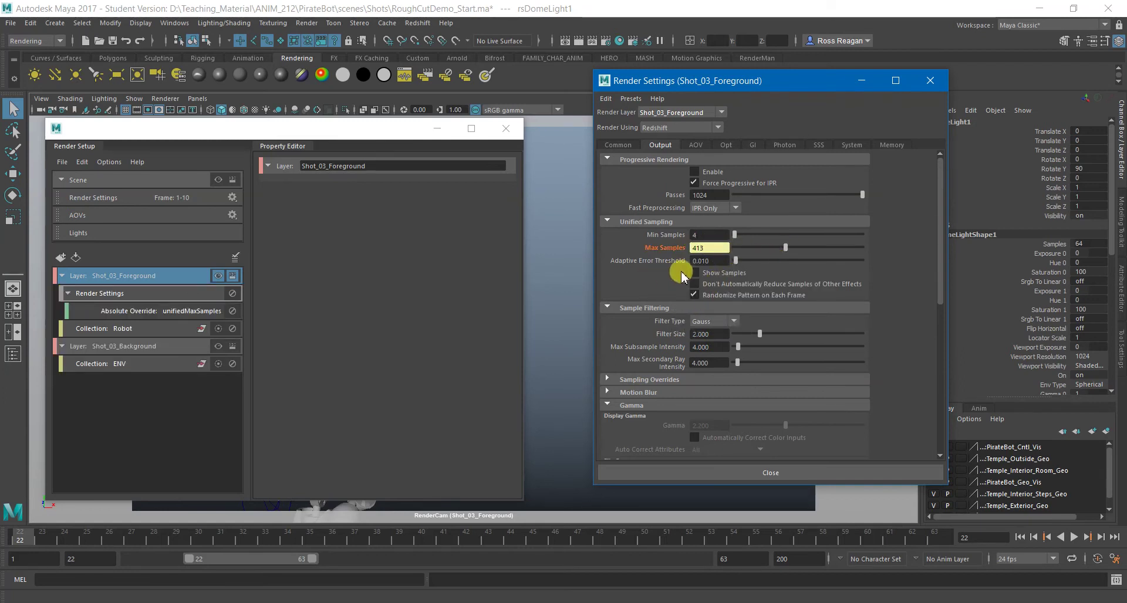
double_click(710, 248)
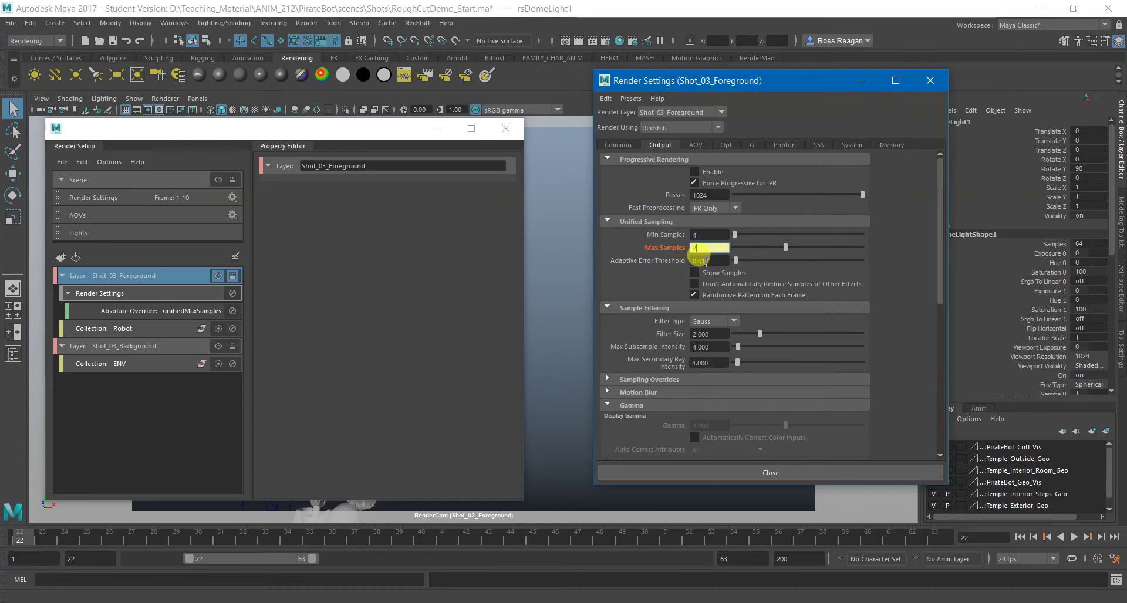
text(256)
key(Return)
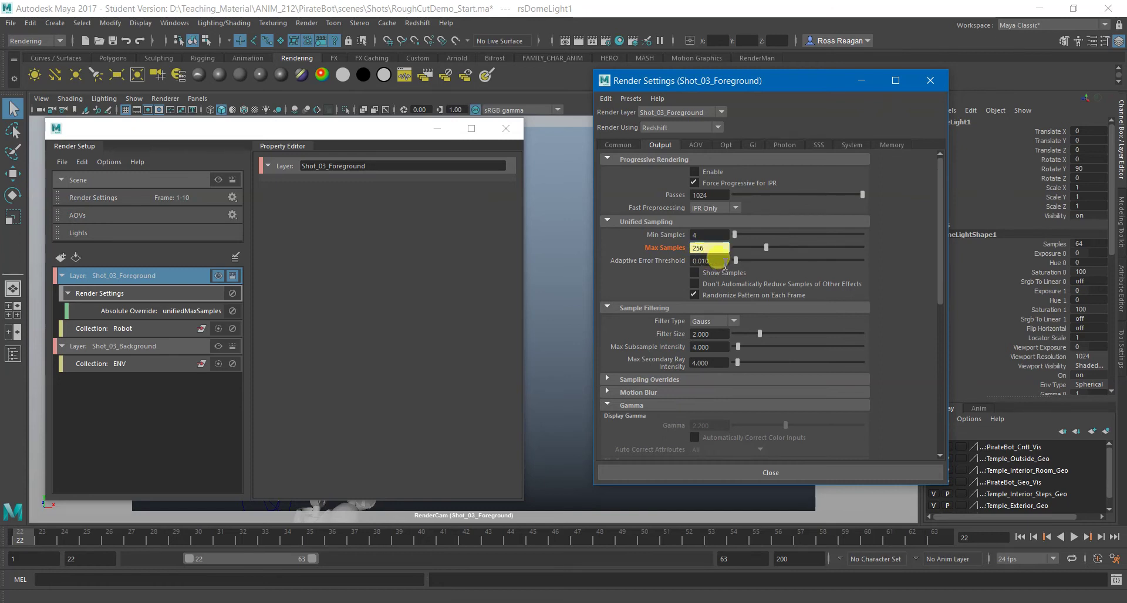
Create an absolute override for Min Samples on the Shot_03_Foreground layer
right_click(666, 240)
click(711, 298)
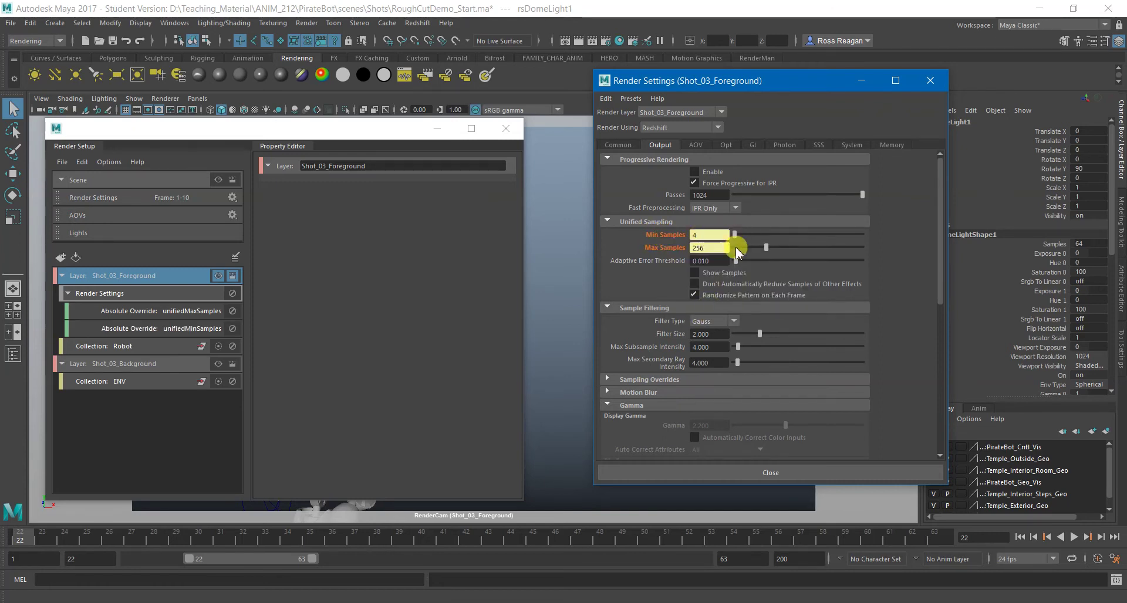
scroll(673, 320, down, 3)
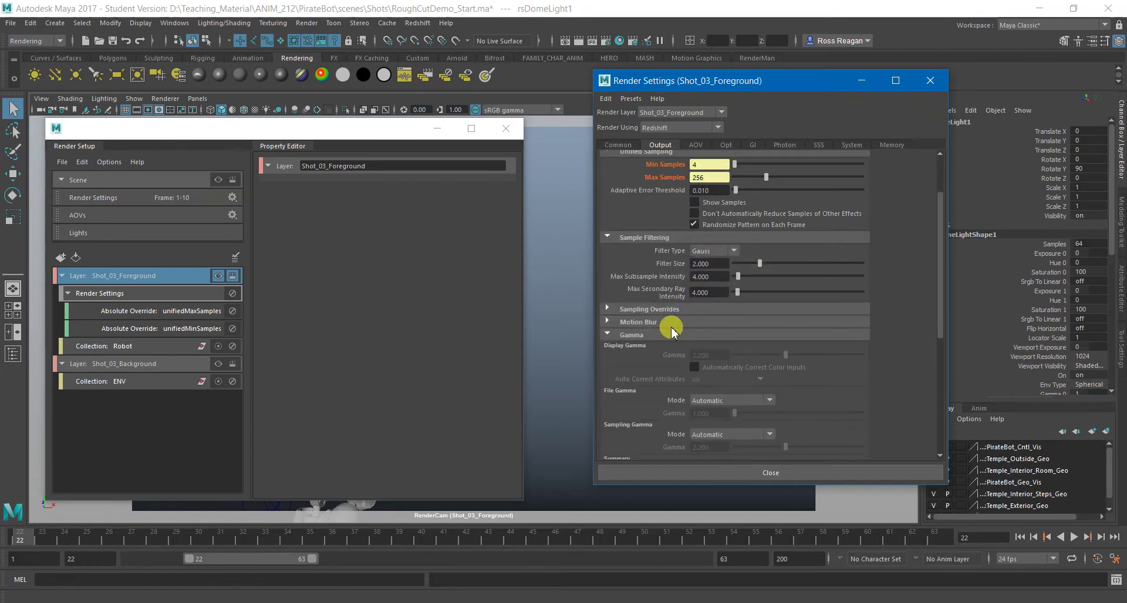
Create an absolute override for motion blur Enable on the Shot_03_Foreground layer and turn motion blur on
click(669, 323)
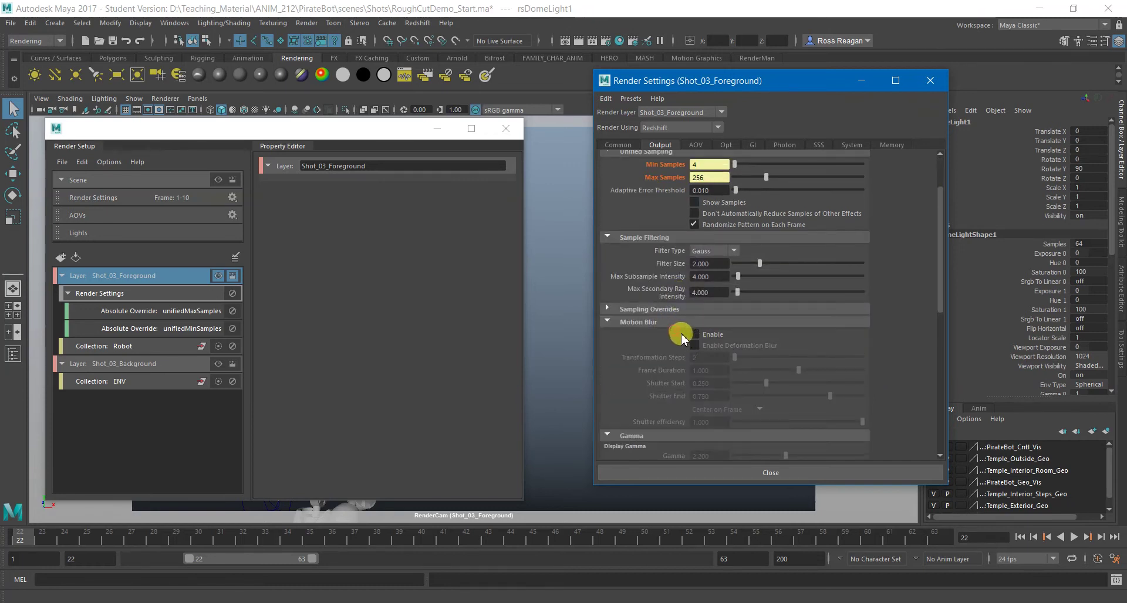
right_click(722, 341)
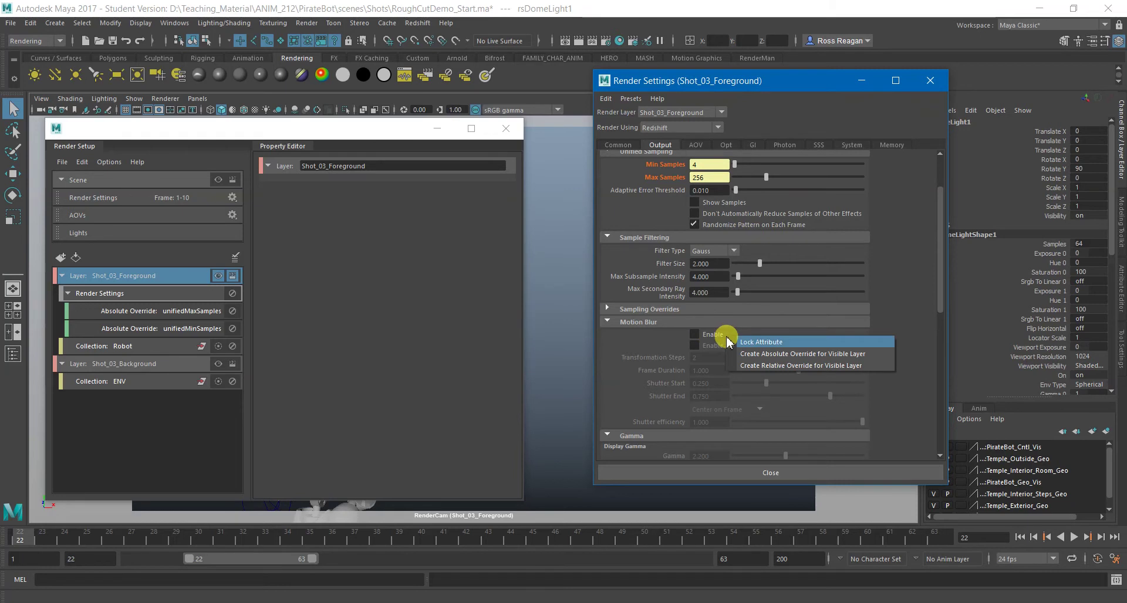
click(745, 354)
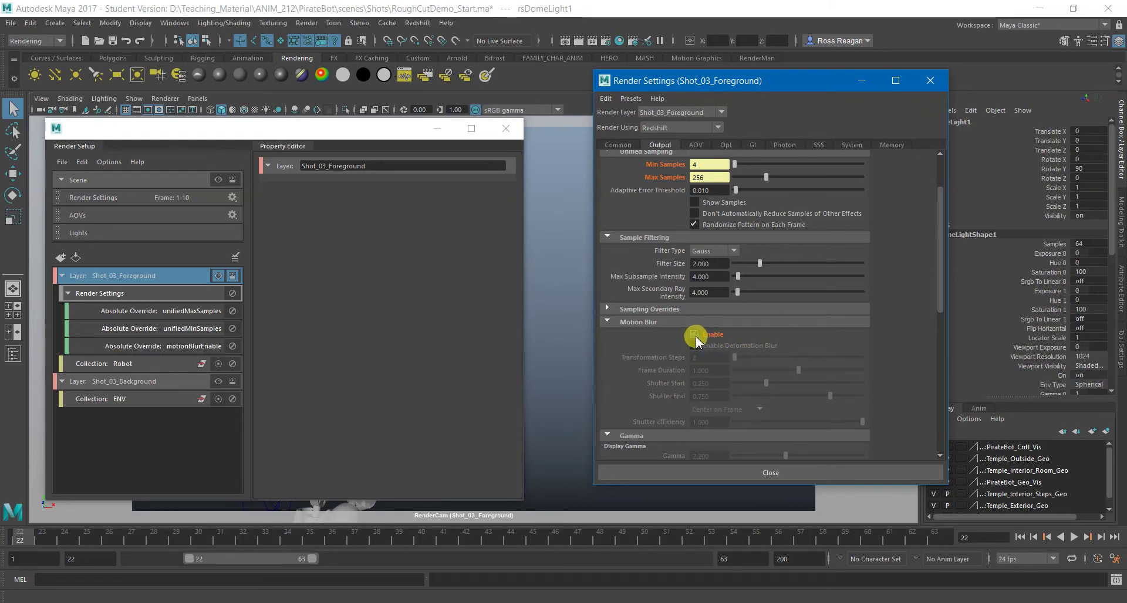
click(694, 334)
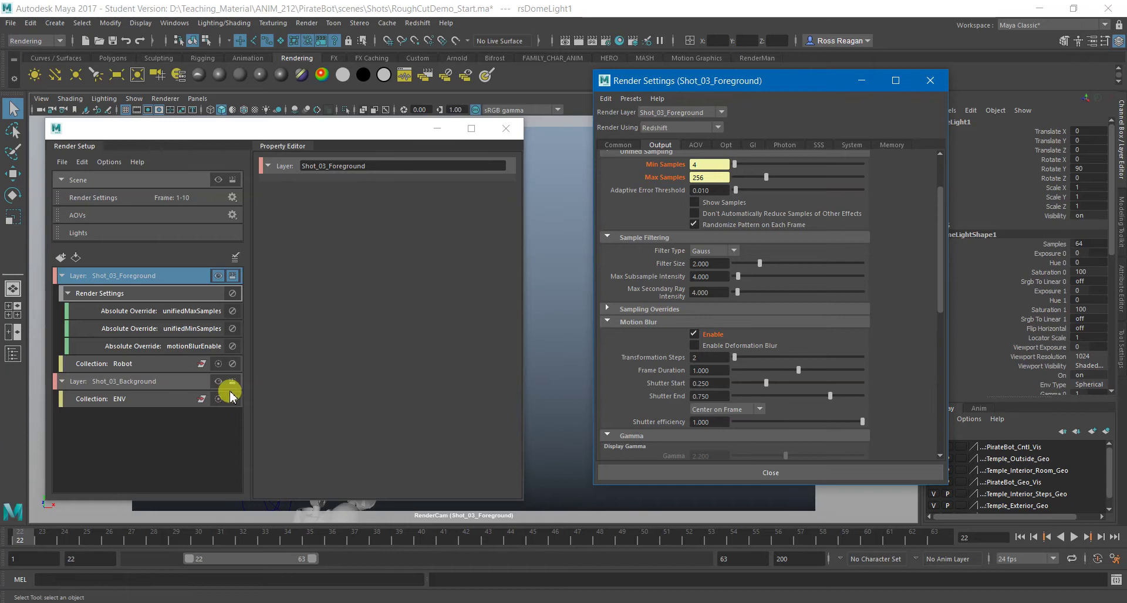
Make Shot_03_Background the visible layer and check its sampling and motion blur settings
click(170, 383)
click(218, 382)
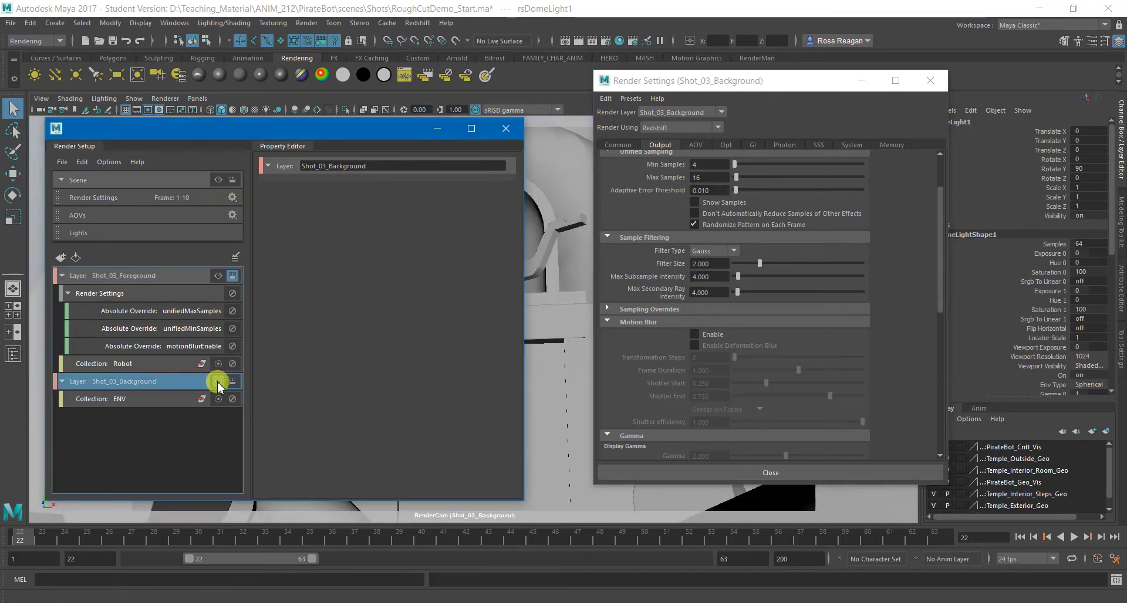
scroll(631, 283, up, 3)
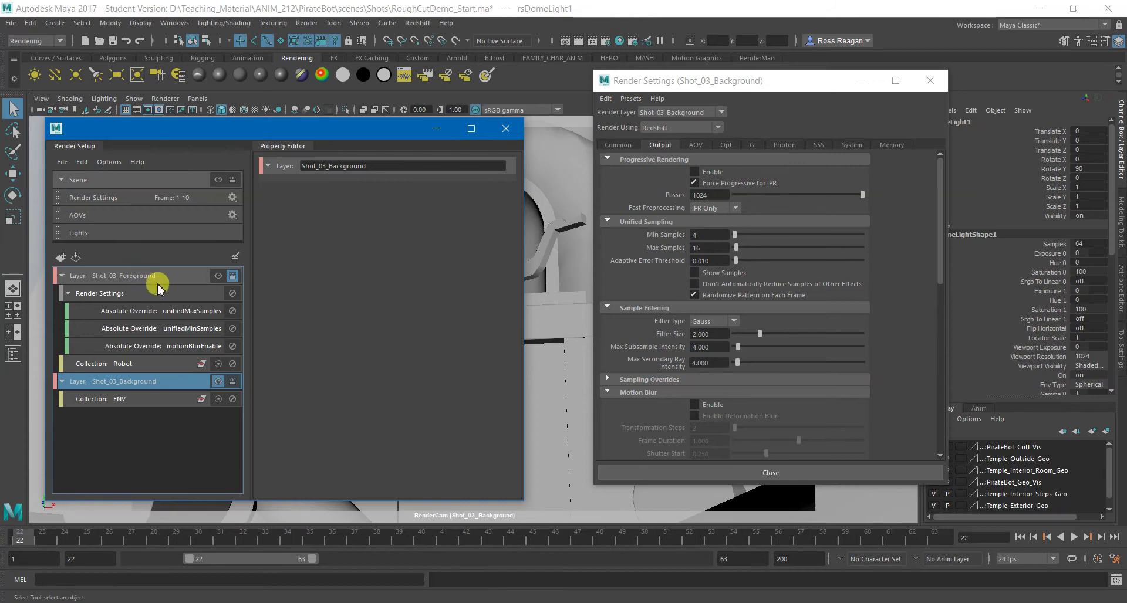
Make Shot_03_Foreground the visible layer and raise its Min Samples override to 96
click(174, 291)
click(190, 278)
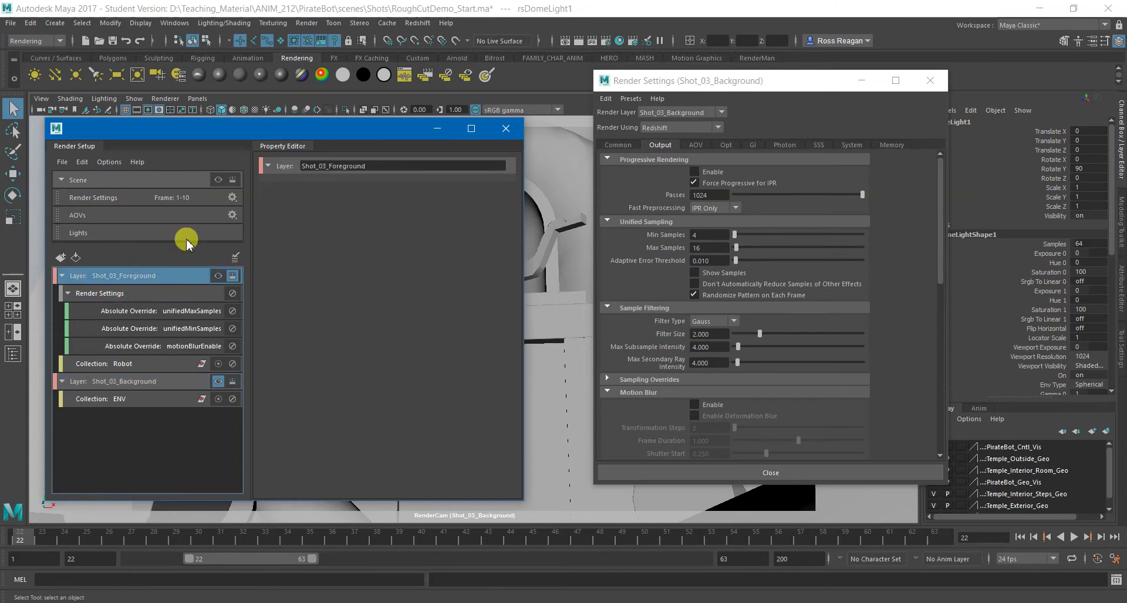
mouse_move(203, 135)
mouse_down()
mouse_move(414, 133)
mouse_move(220, 132)
mouse_up()
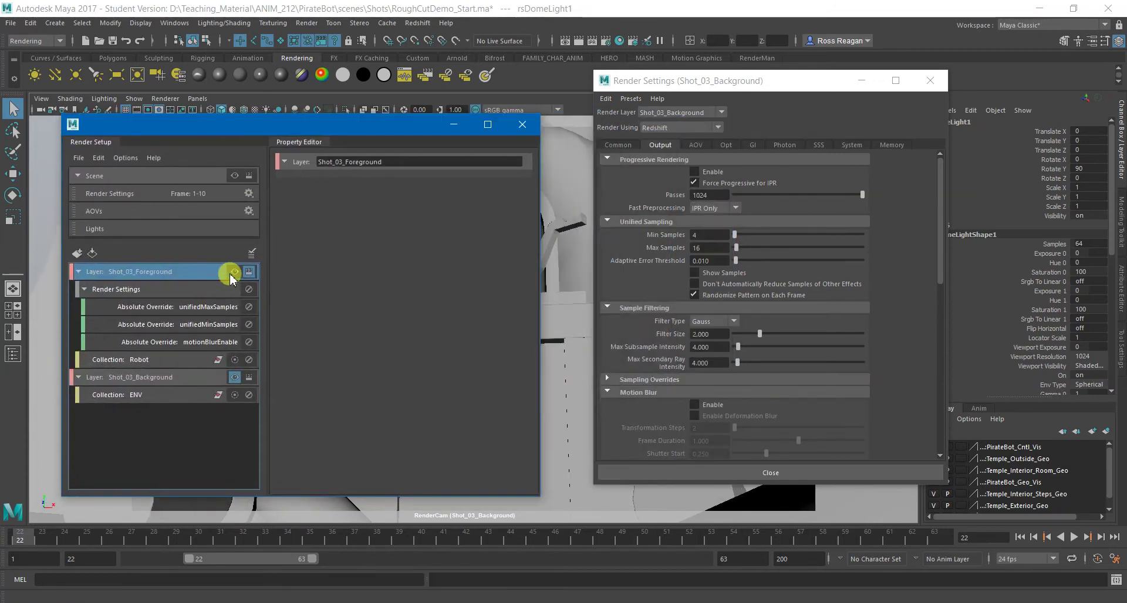
click(234, 272)
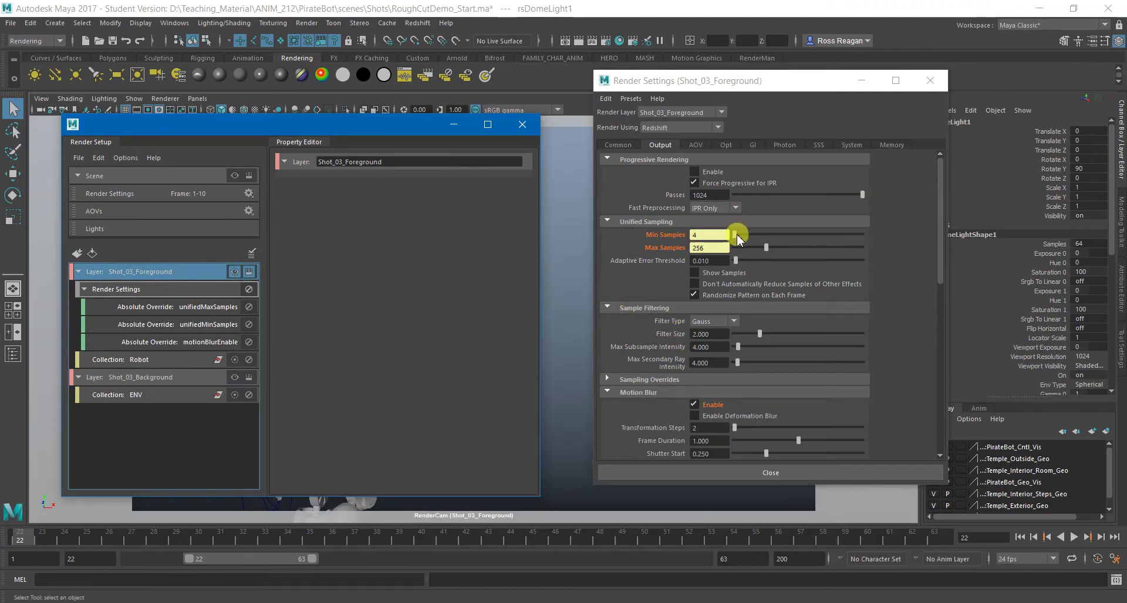
drag(738, 238, 750, 238)
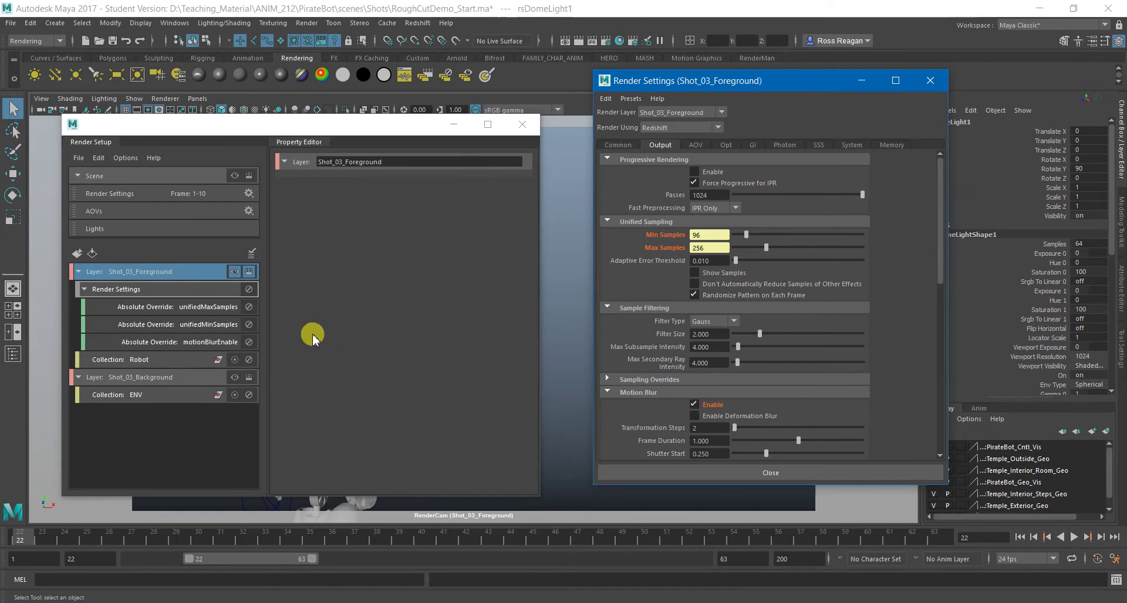
Make Shot_03_Background the visible layer and create absolute overrides for its Max Samples and Min Samples
click(199, 377)
click(233, 377)
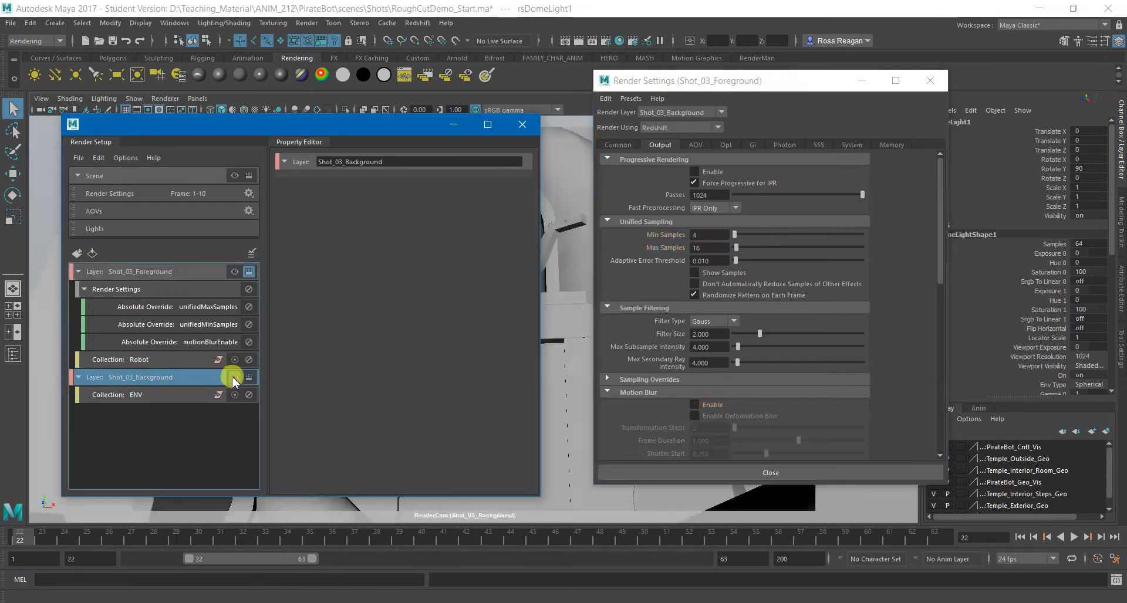
mouse_move(282, 126)
mouse_down()
mouse_move(396, 183)
mouse_move(256, 122)
mouse_move(269, 131)
mouse_up()
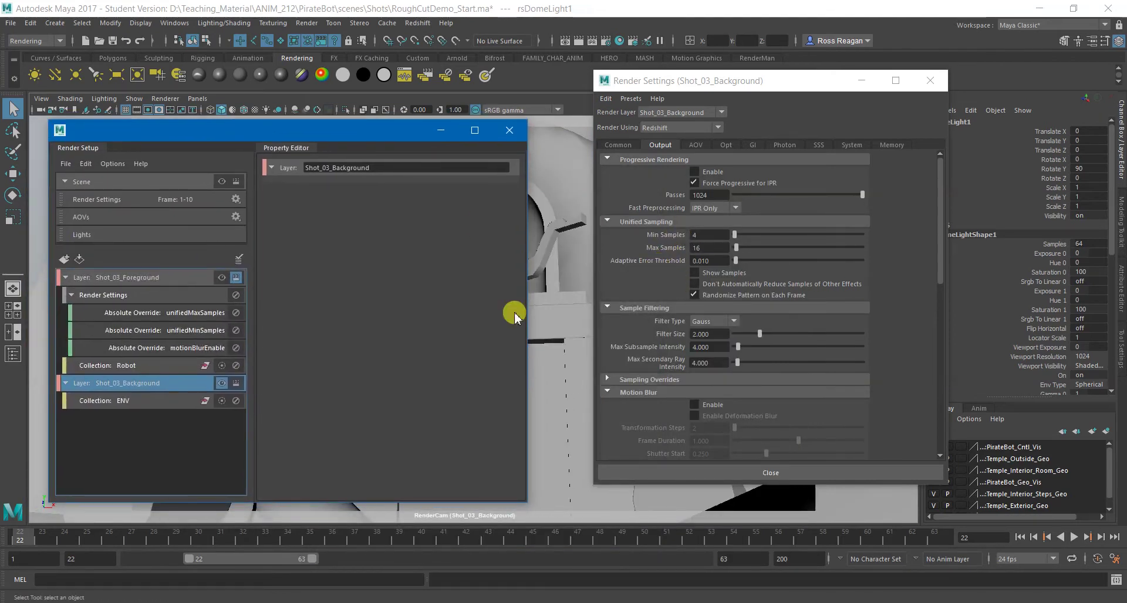
right_click(667, 254)
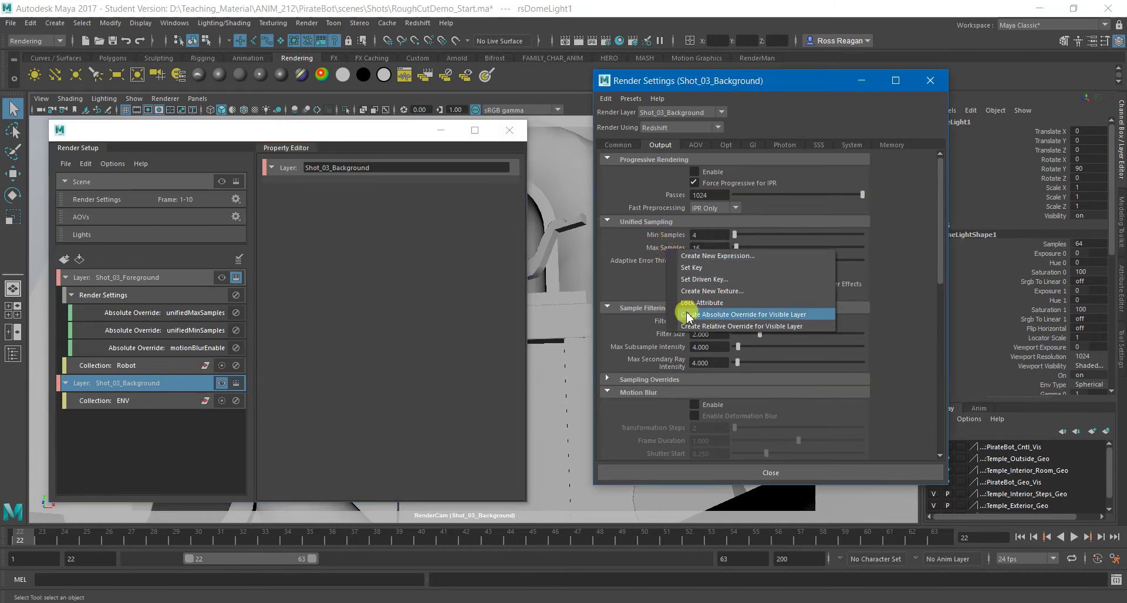
click(686, 311)
right_click(707, 235)
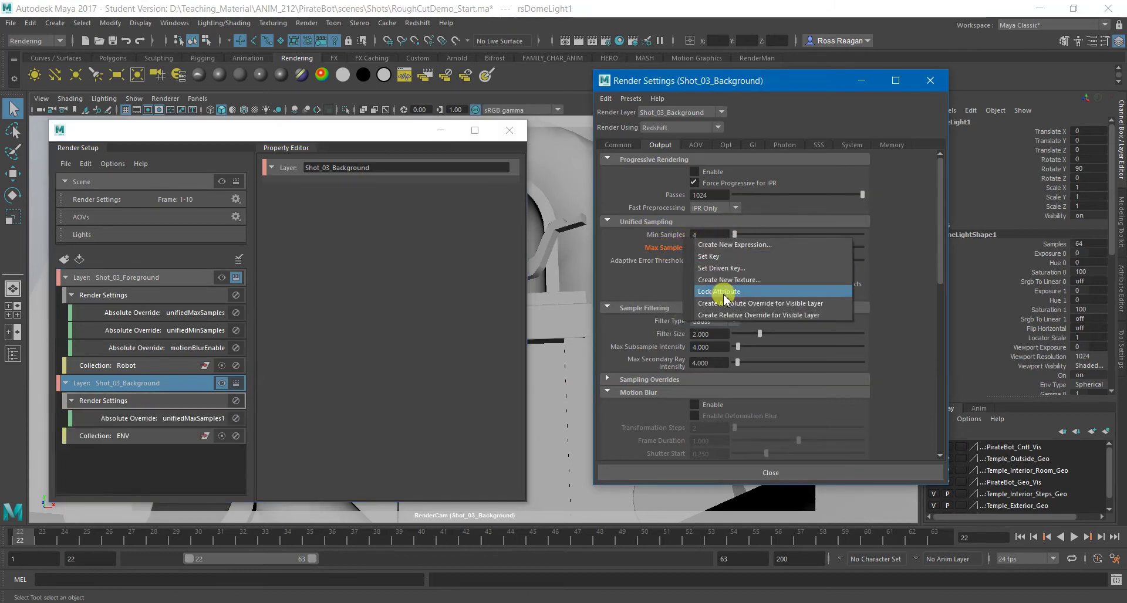
click(717, 297)
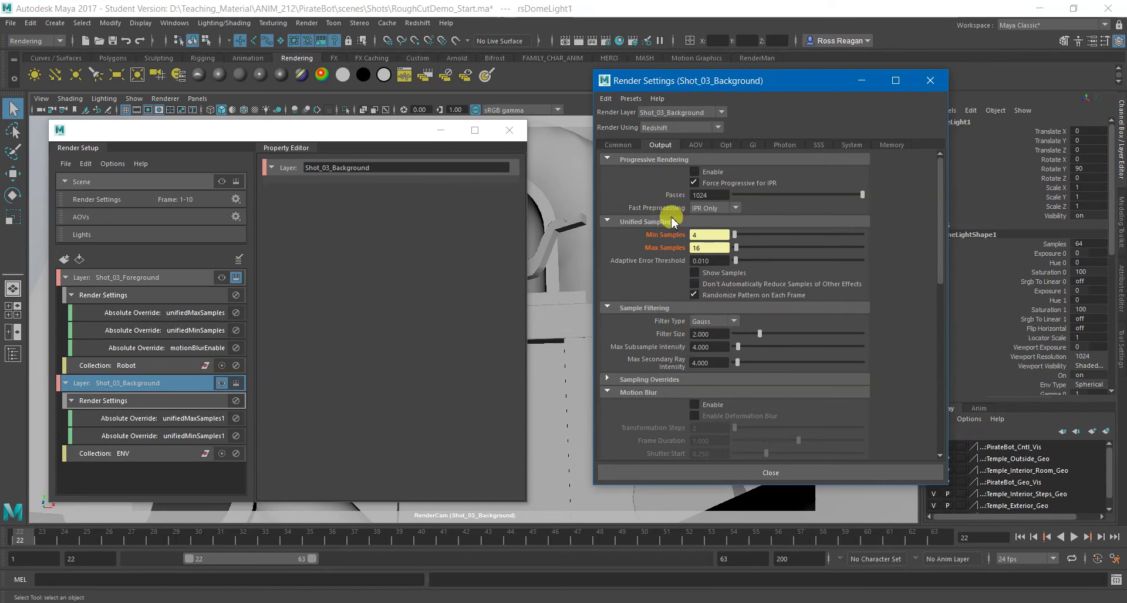
scroll(663, 342, down, 4)
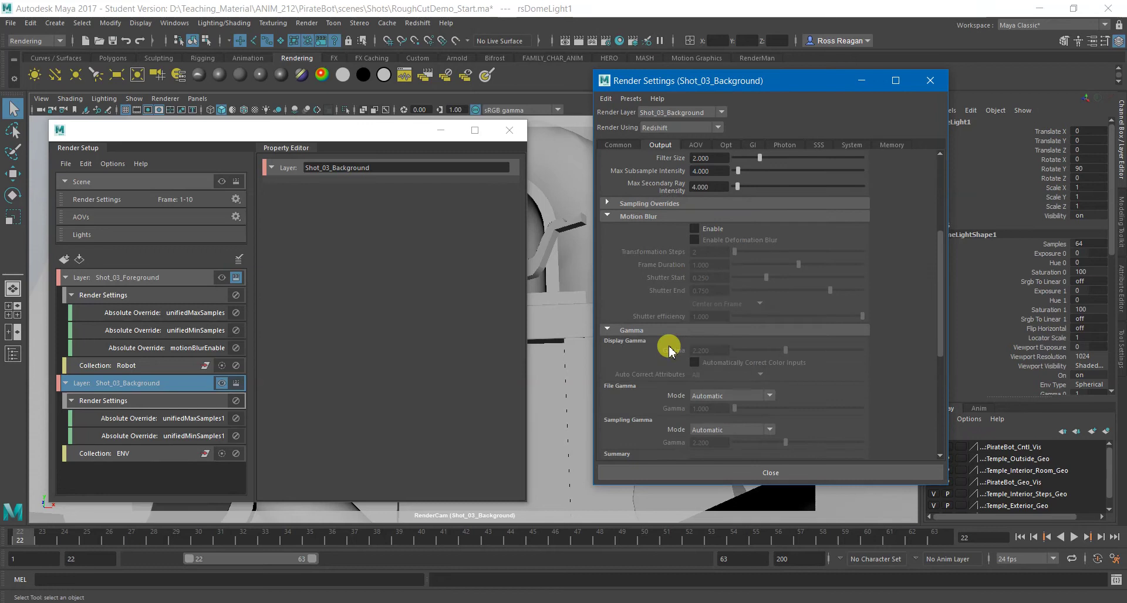
scroll(678, 351, up, 4)
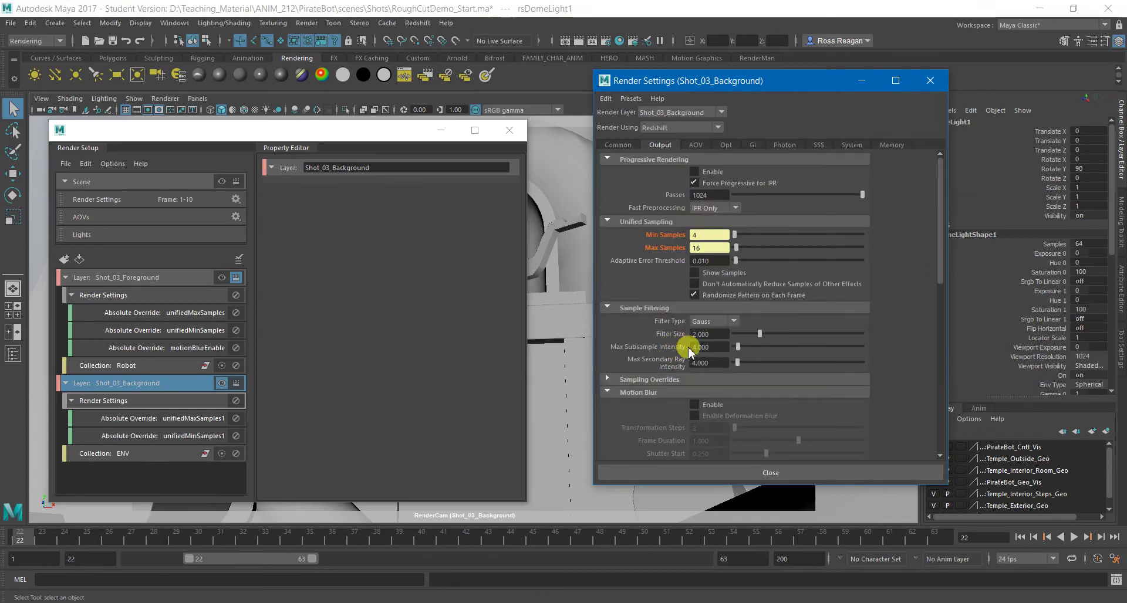
Make Shot_03_Foreground the visible layer and check the robot in the viewport with the Render Setup window temporarily minimized
click(192, 385)
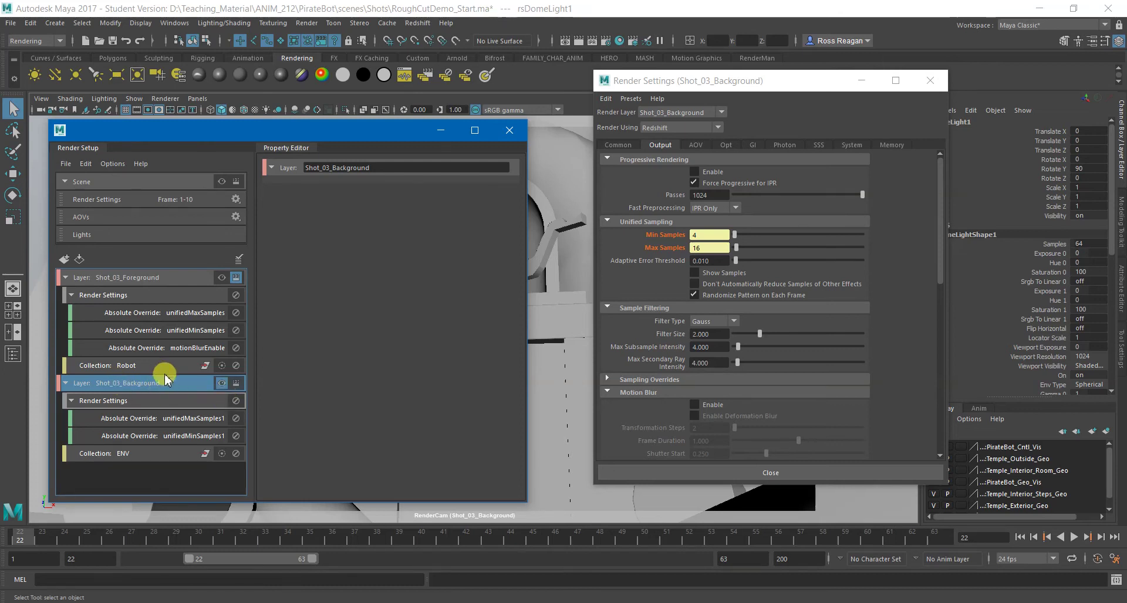
click(188, 278)
click(222, 277)
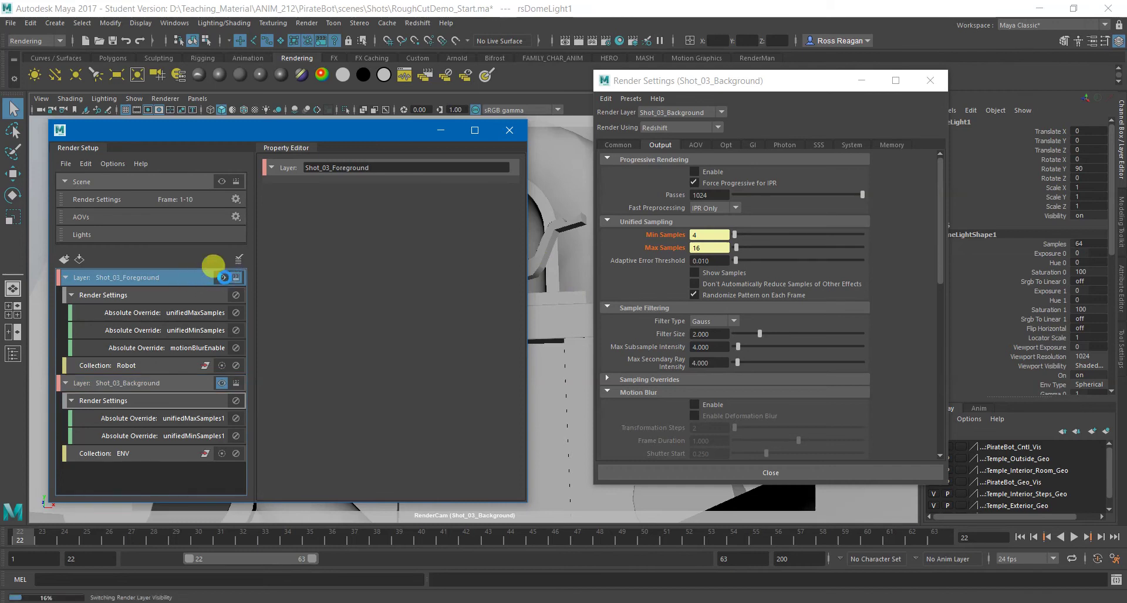
click(441, 130)
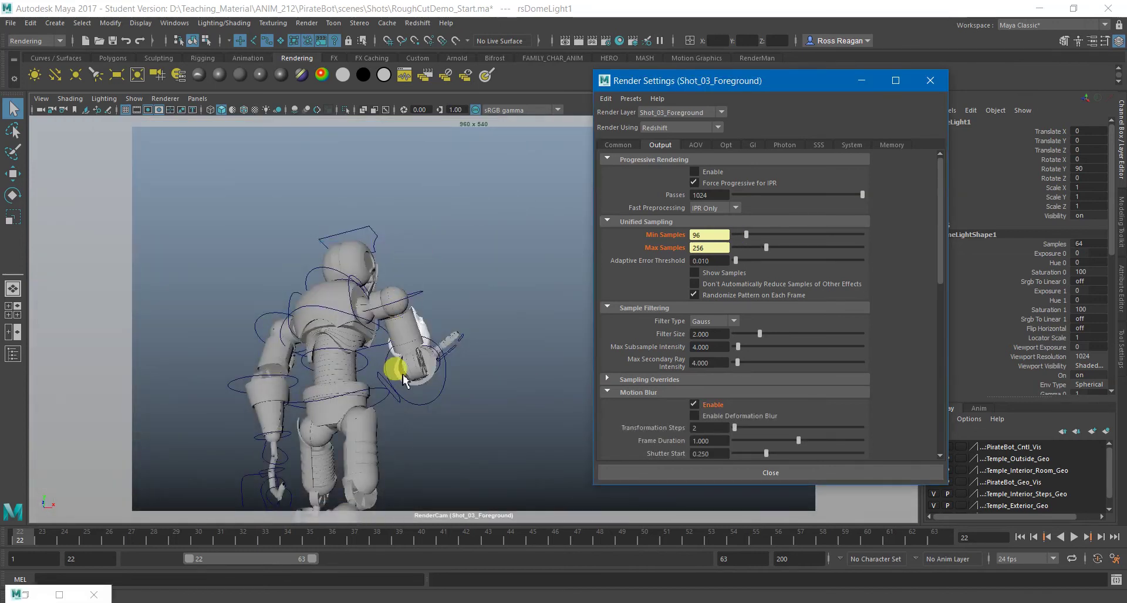
click(39, 595)
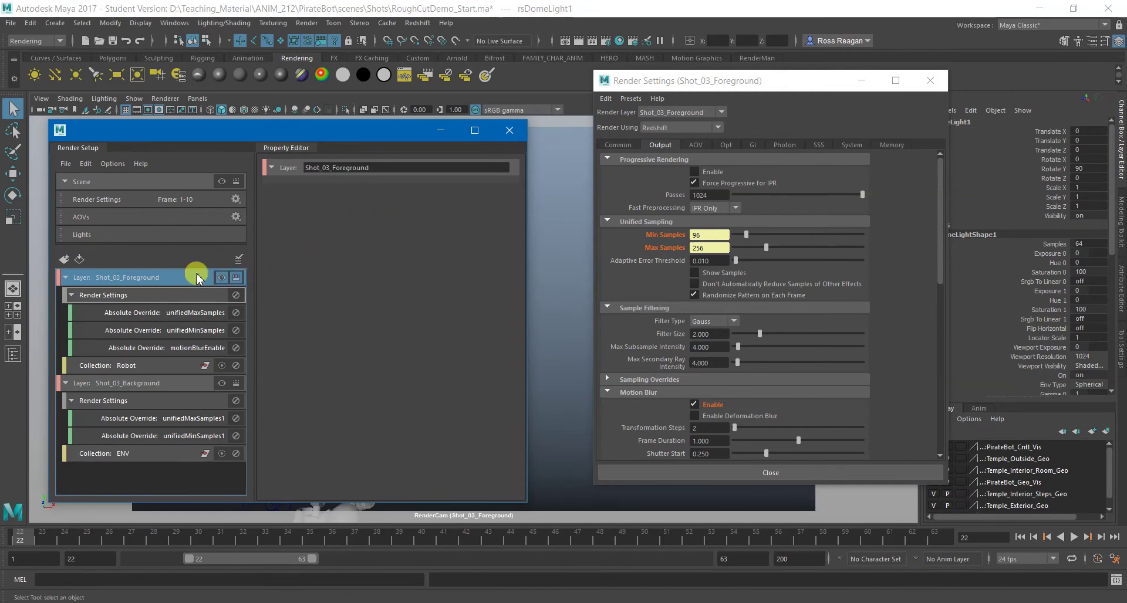
Make the Shot_03_Background layer renderable, then select Shot_03_Foreground and move the Render Setup window up
click(179, 385)
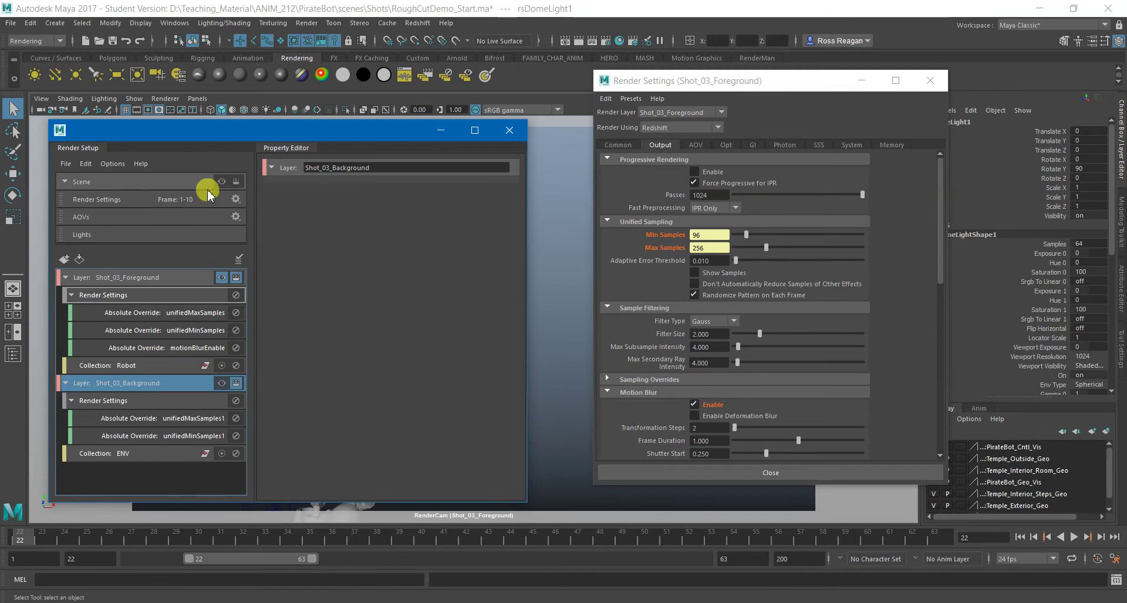
click(180, 277)
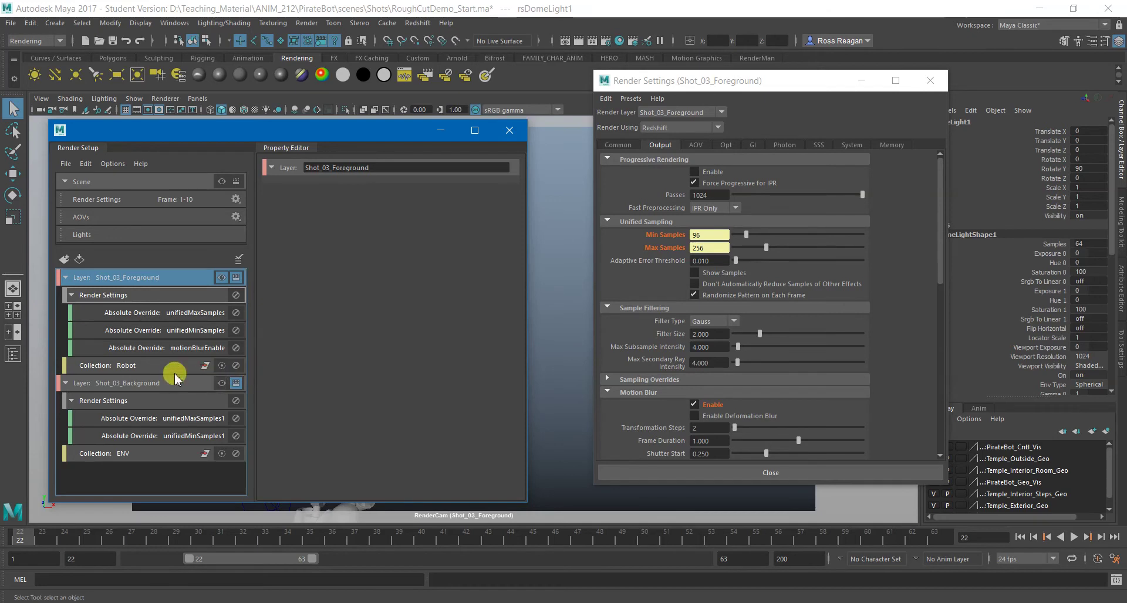
drag(196, 131, 222, 104)
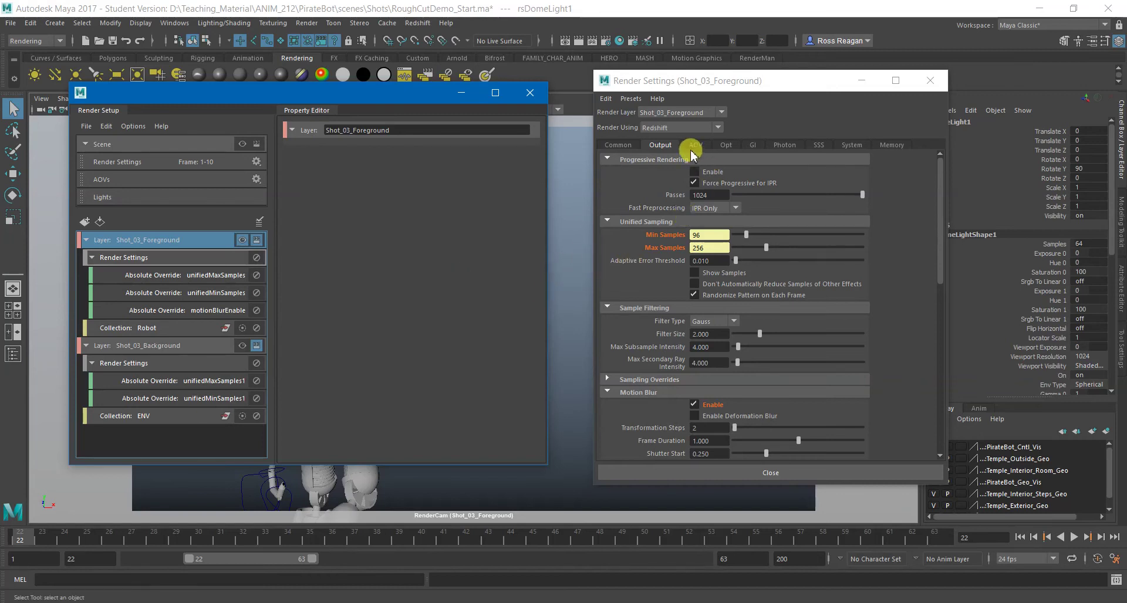
Look through the common render settings of Shot_03_Foreground, including the override options for the renderable camera and image width
click(617, 145)
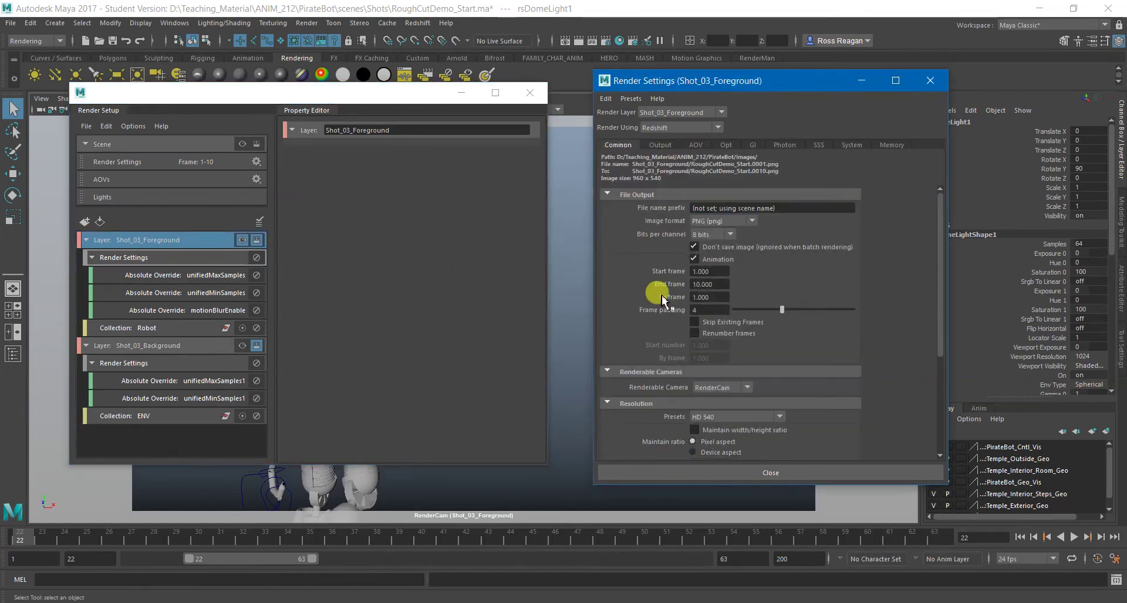
scroll(655, 404, down, 3)
scroll(656, 405, down, 2)
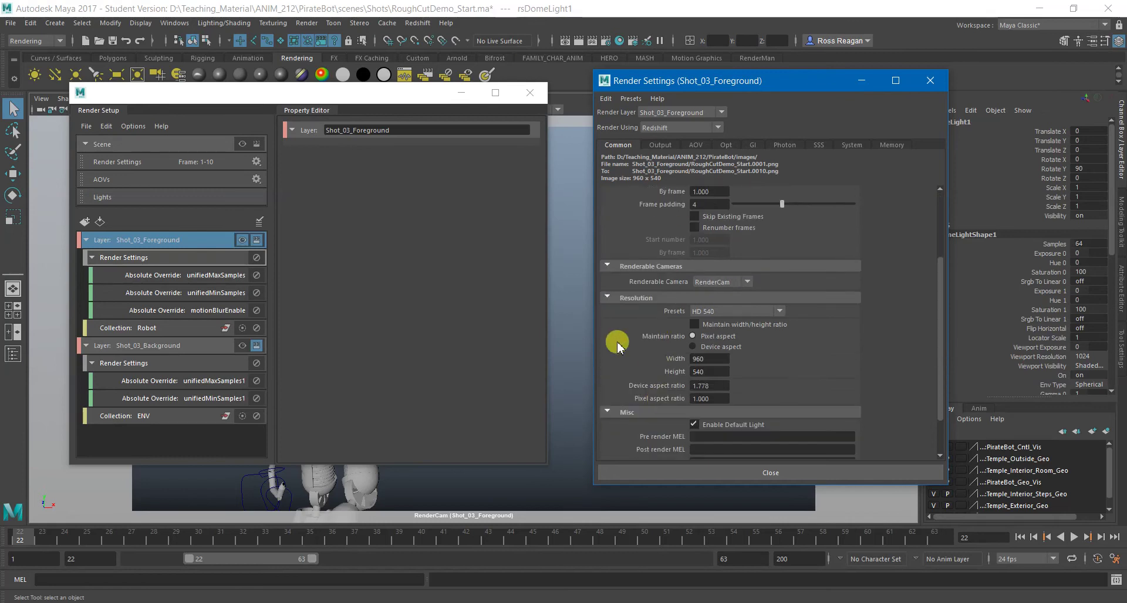
click(187, 346)
click(201, 365)
click(212, 347)
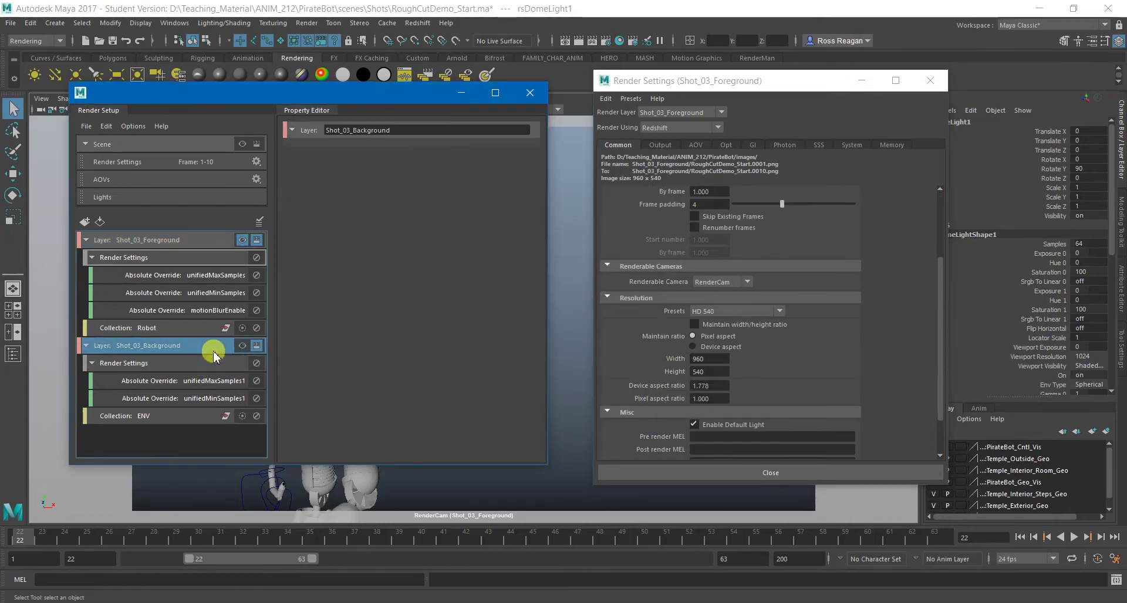
right_click(684, 283)
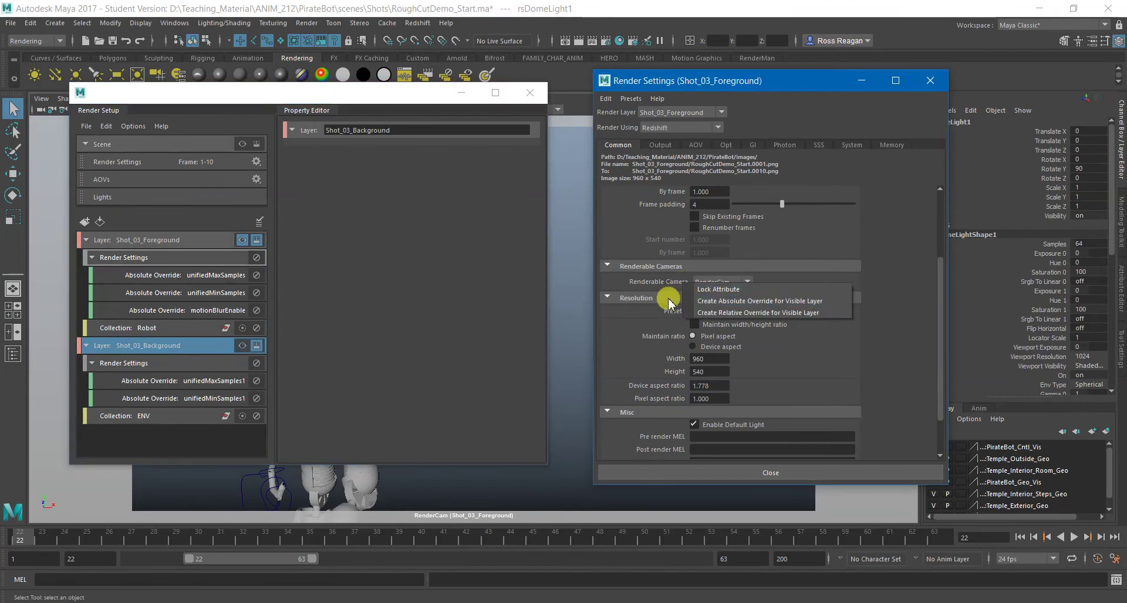
click(660, 303)
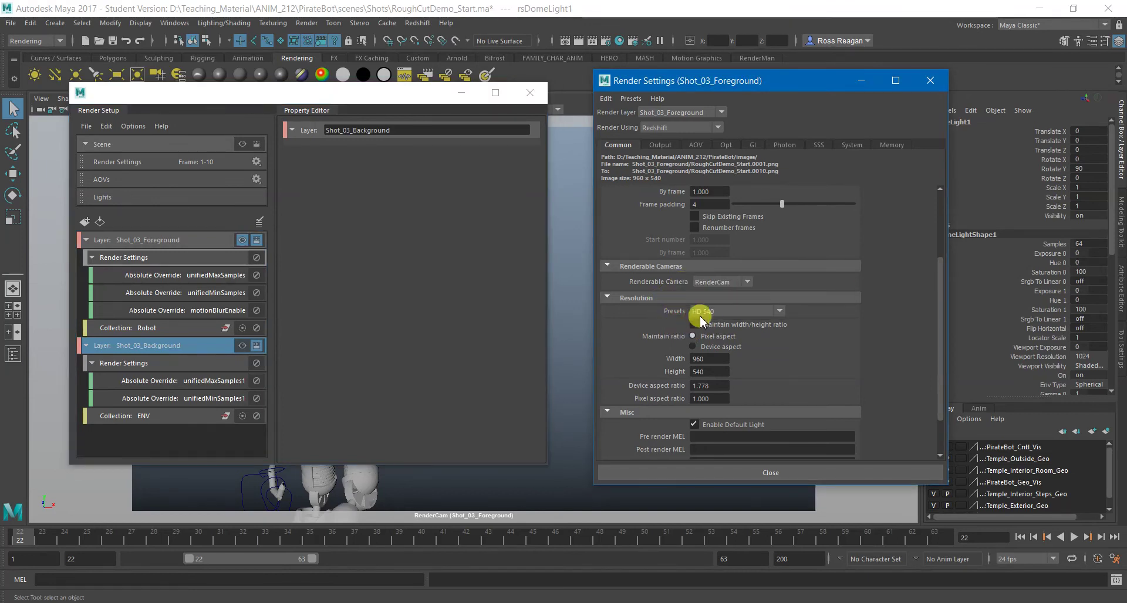
right_click(675, 359)
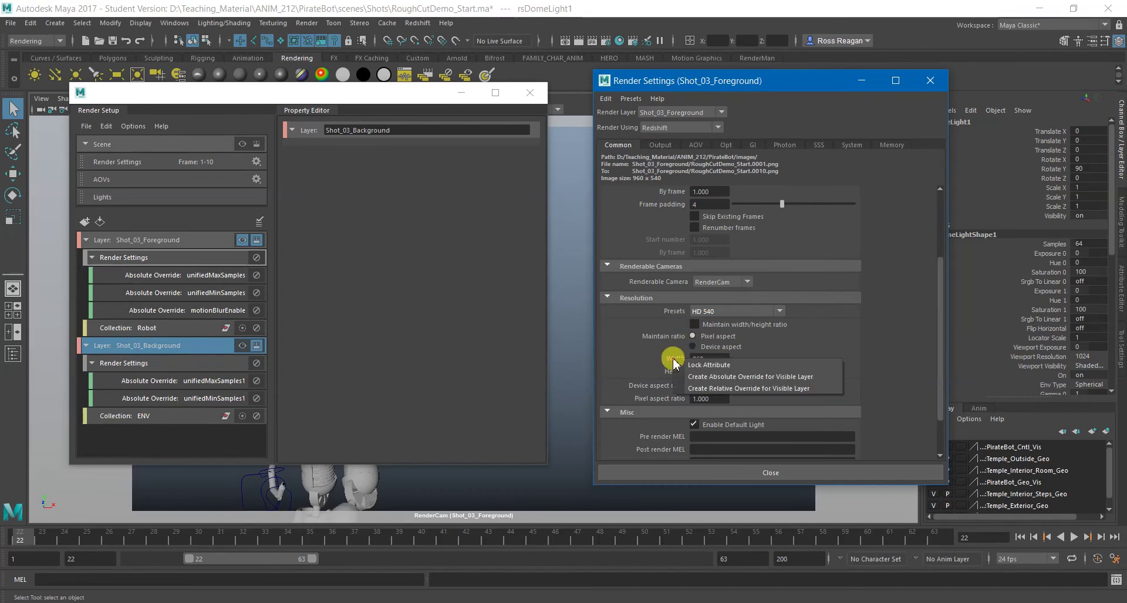
click(625, 370)
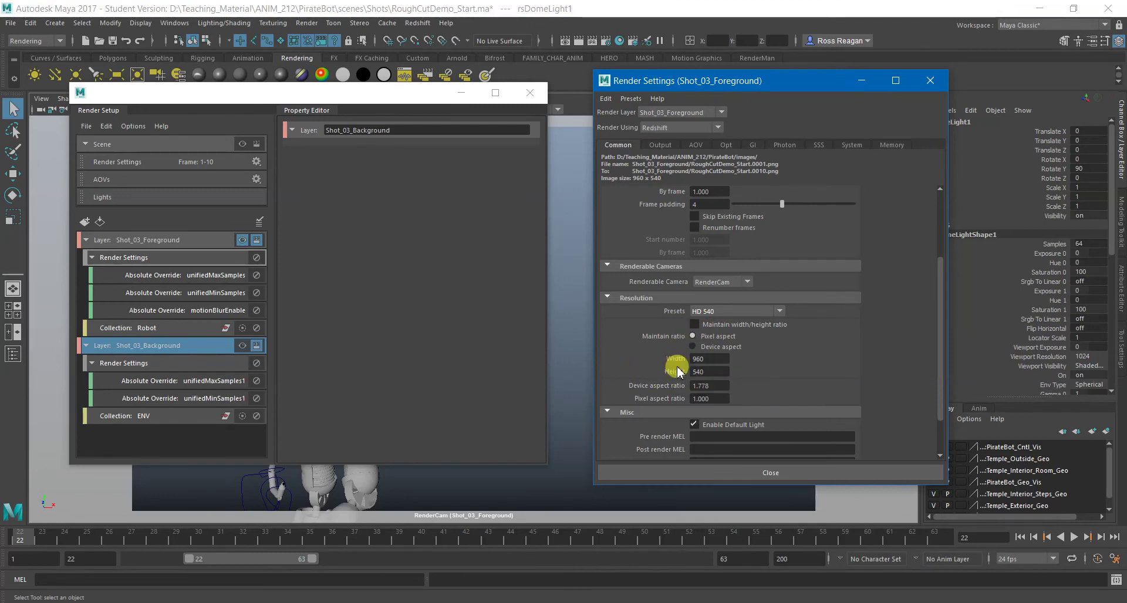
scroll(675, 361, up, 3)
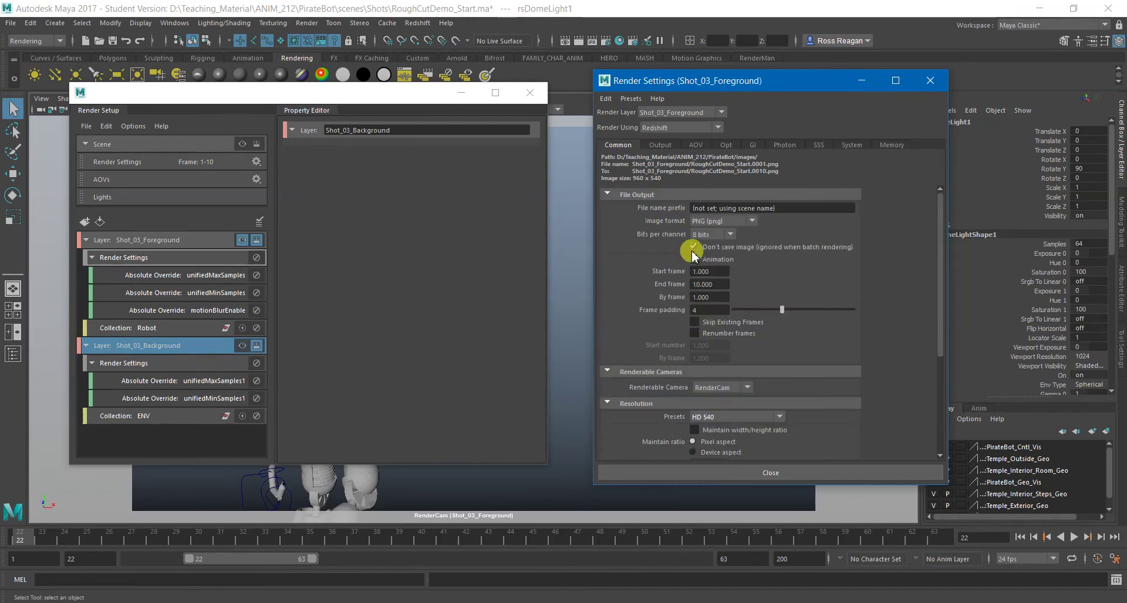
click(726, 145)
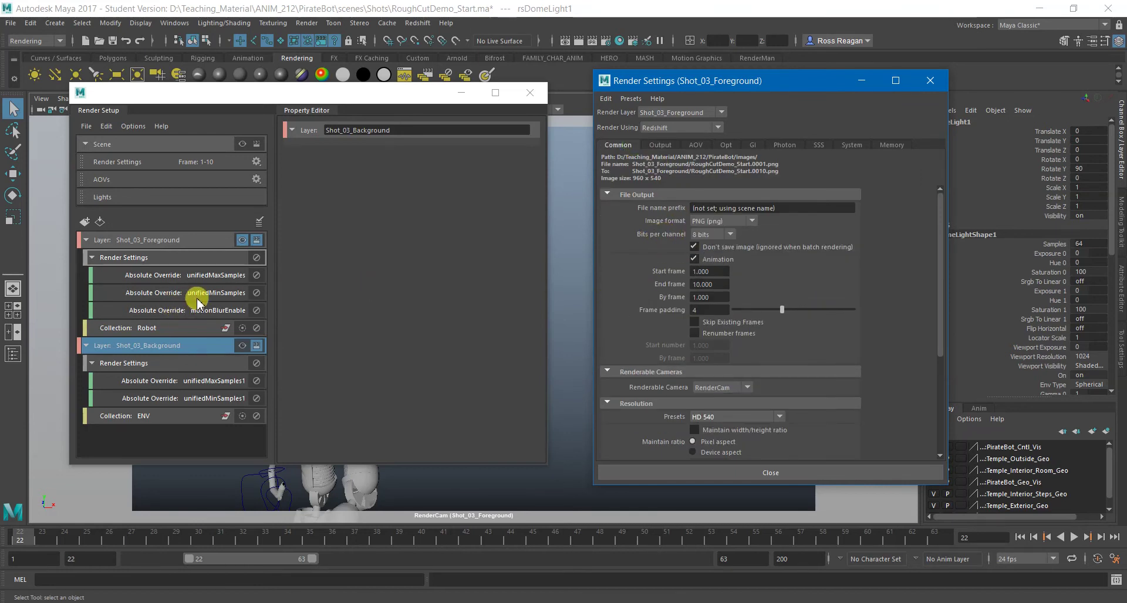
click(339, 307)
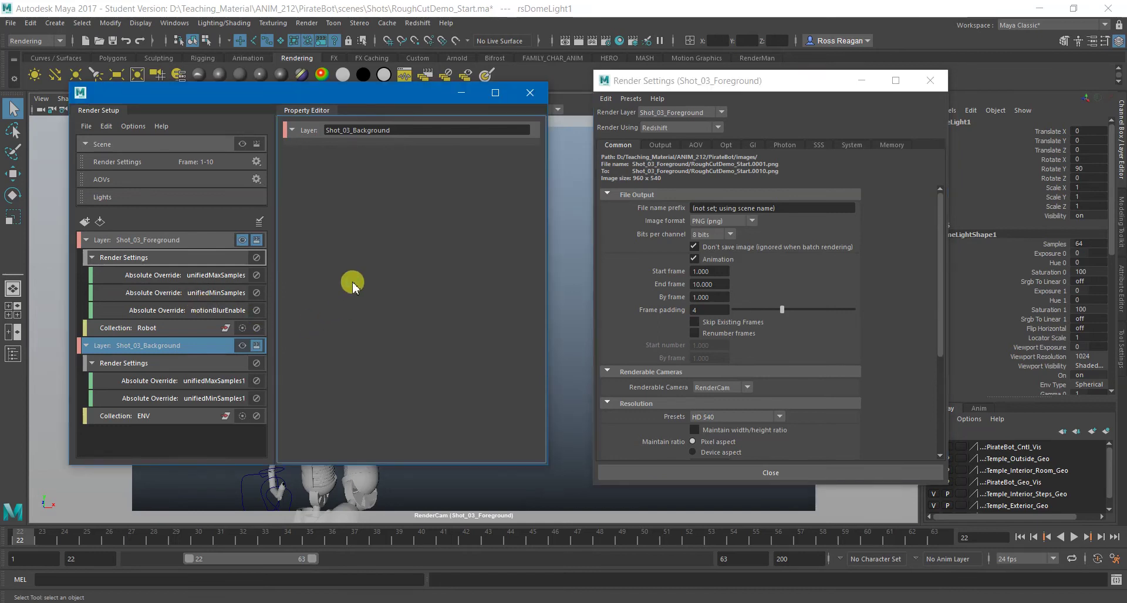
drag(268, 96, 302, 86)
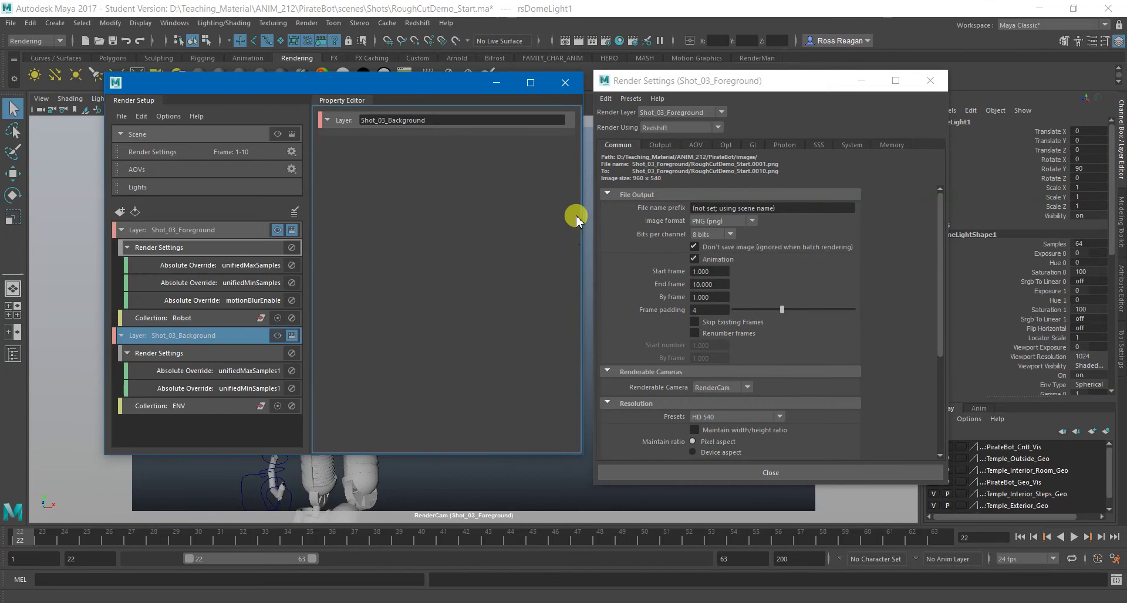
Collapse the layer entries and delete the Render Settings overrides from the Shot_03_Foreground layer
drag(679, 84, 671, 88)
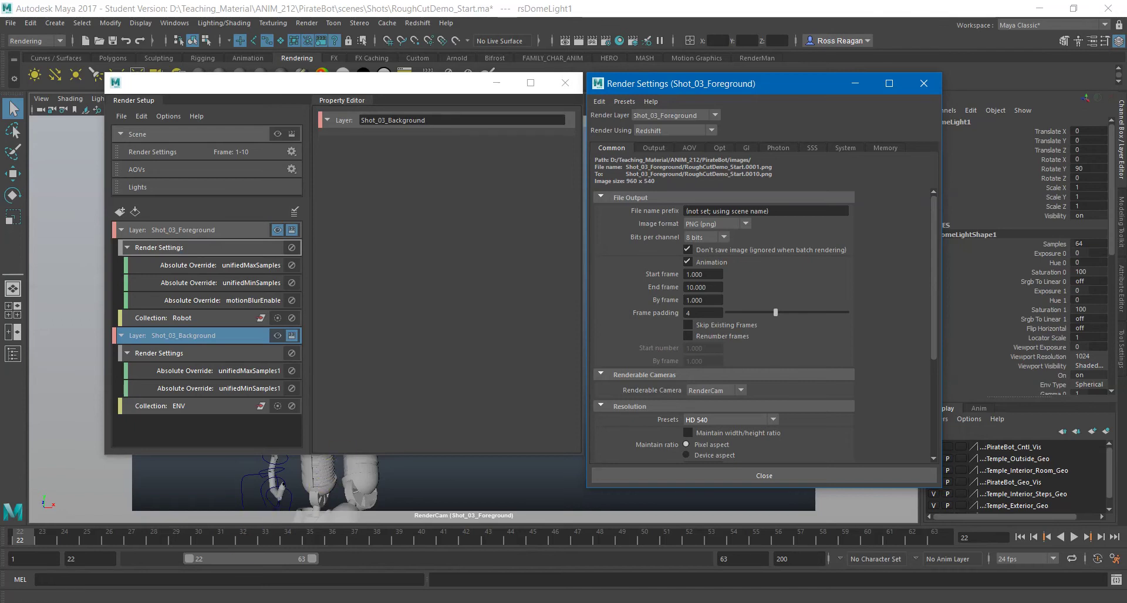
click(126, 247)
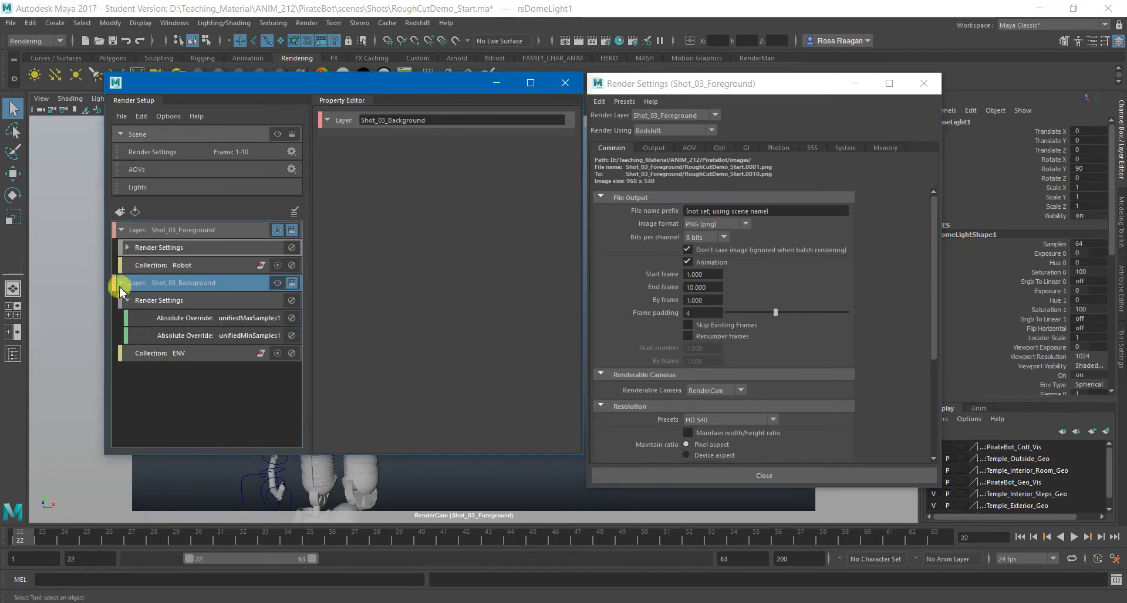
click(121, 282)
click(192, 336)
click(189, 231)
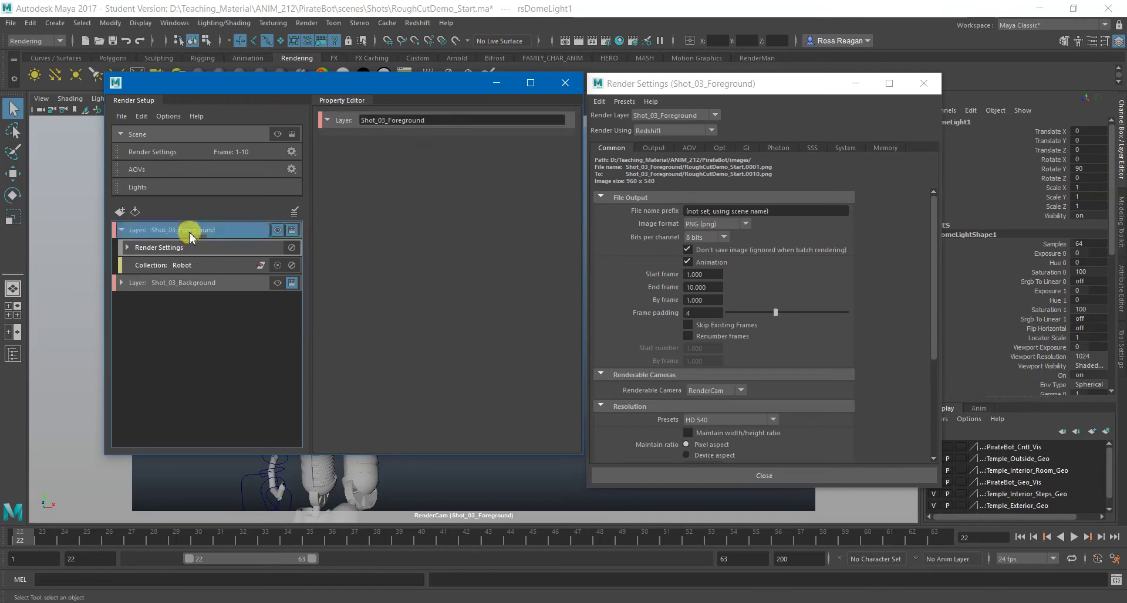
click(216, 266)
click(224, 247)
right_click(226, 251)
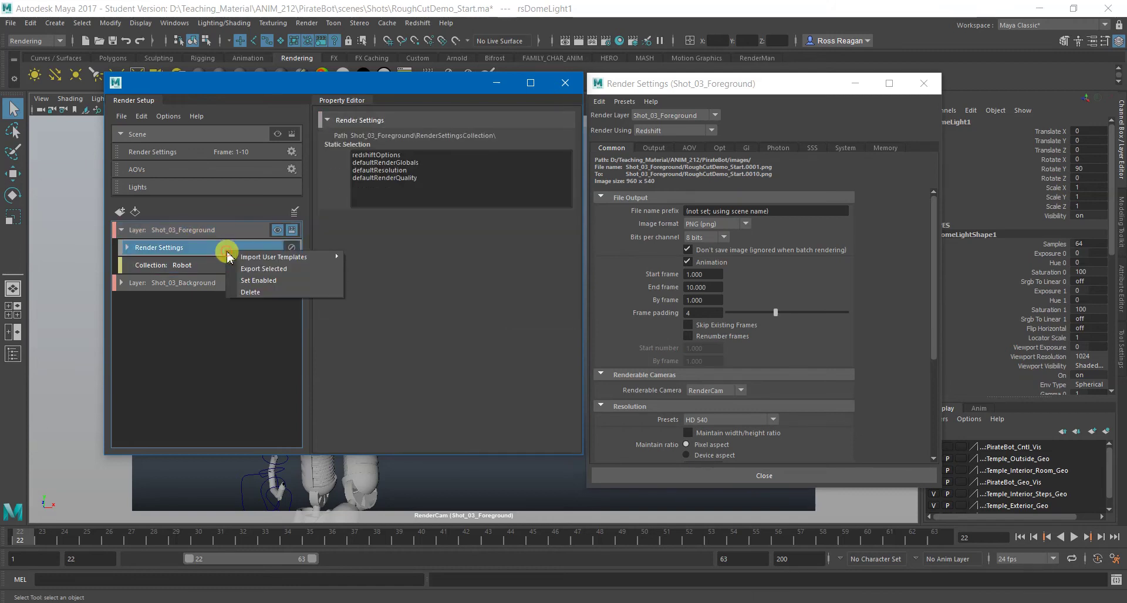
click(270, 294)
Delete the Render Settings overrides from the Shot_03_Background layer and make that layer non-renderable
click(194, 249)
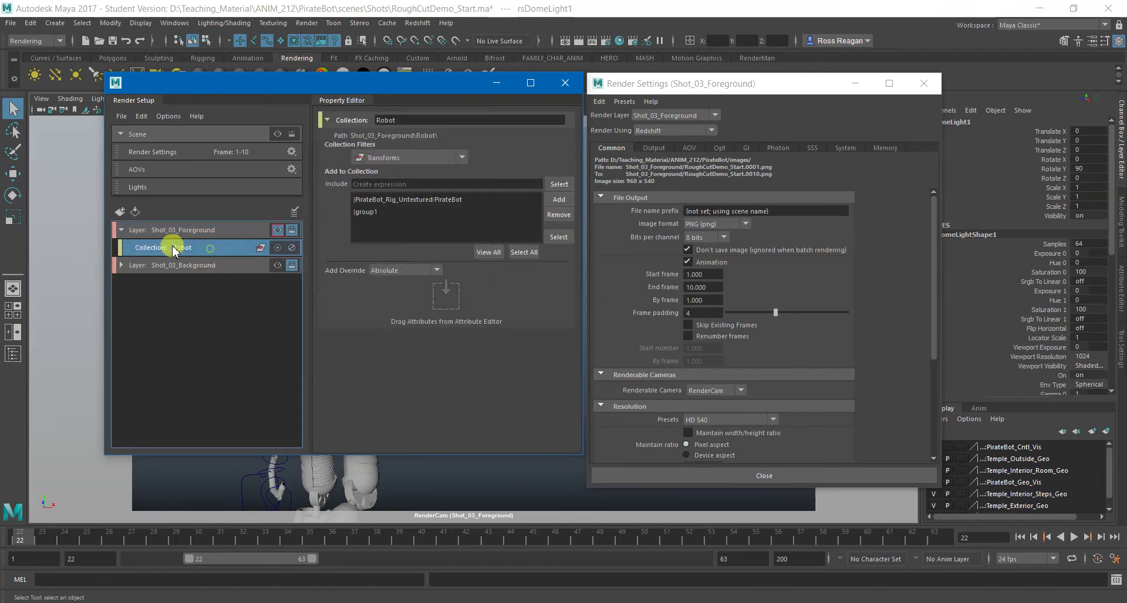
click(129, 269)
click(122, 266)
right_click(150, 283)
click(176, 325)
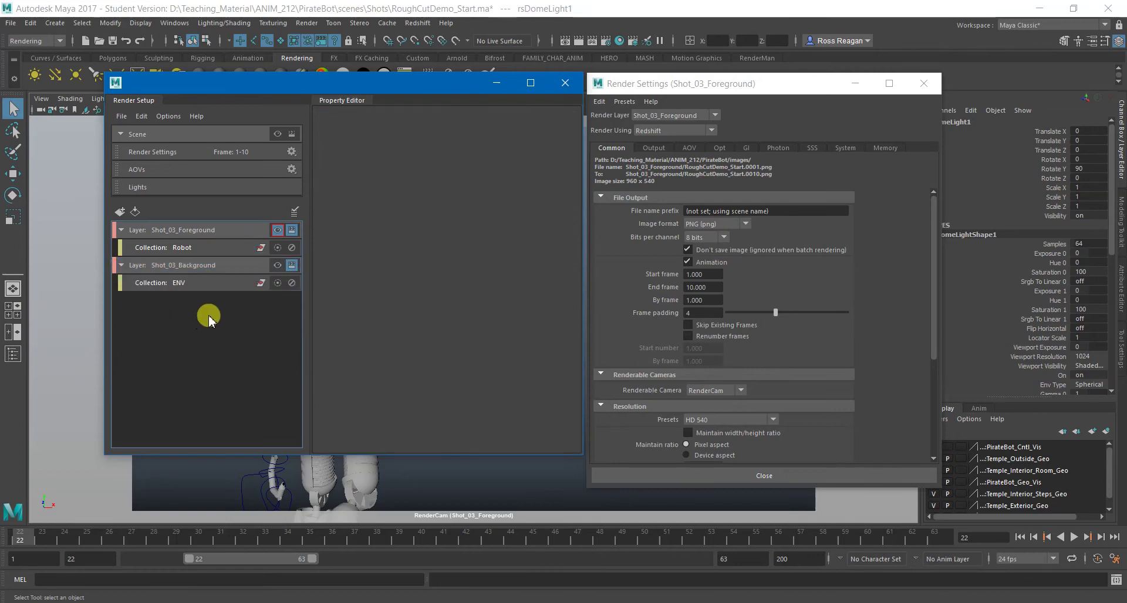
click(221, 233)
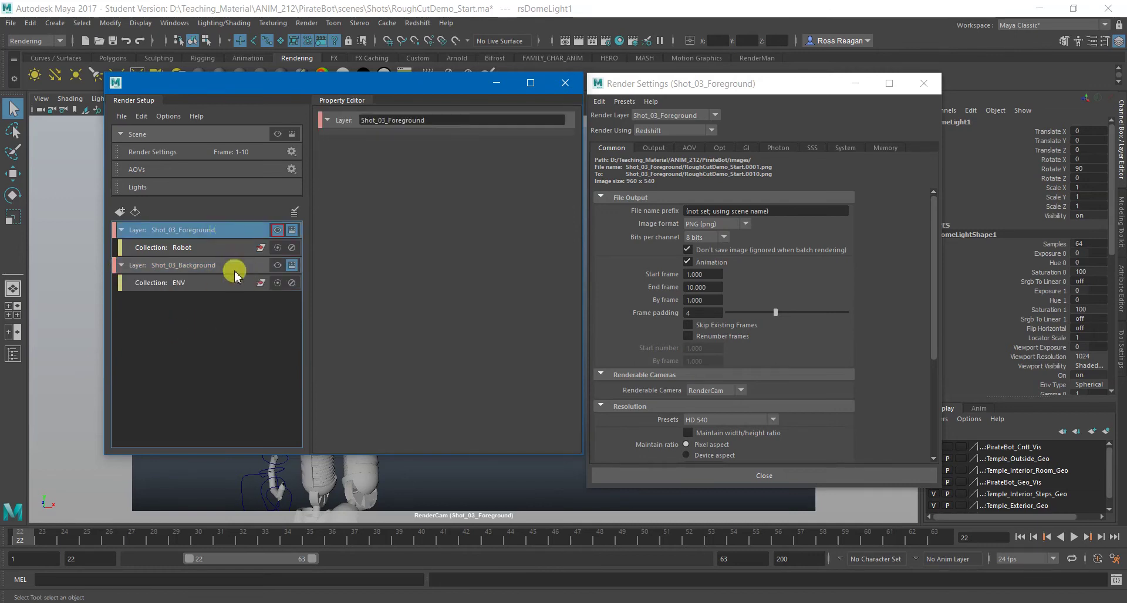
click(292, 265)
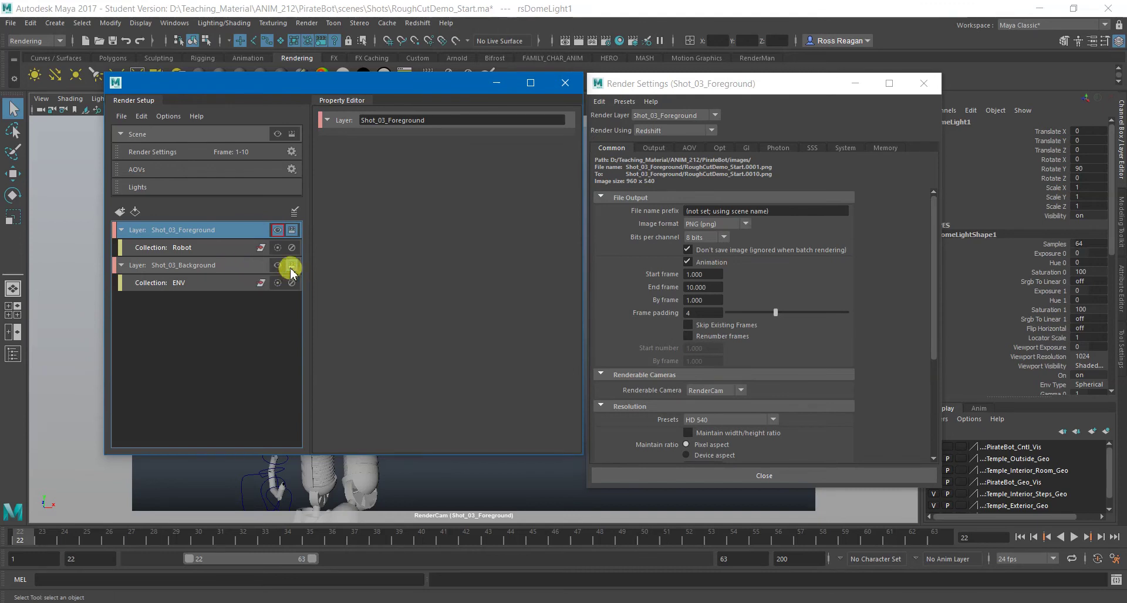
Create a material override on the Robot collection of Shot_03_Foreground and rename it MASK
click(209, 249)
right_click(196, 253)
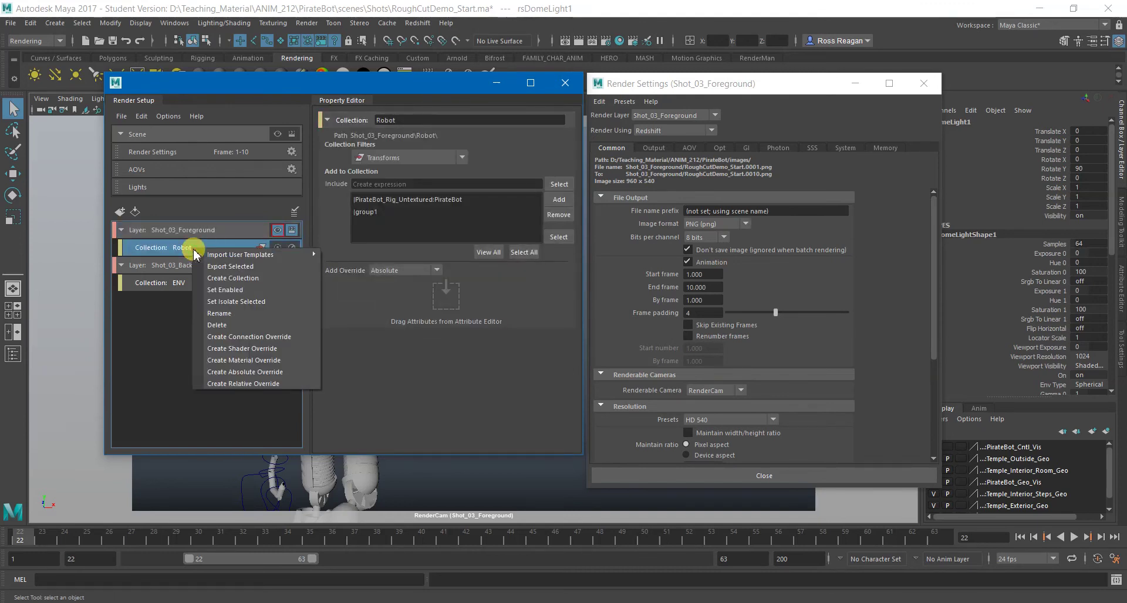
click(218, 359)
double_click(232, 265)
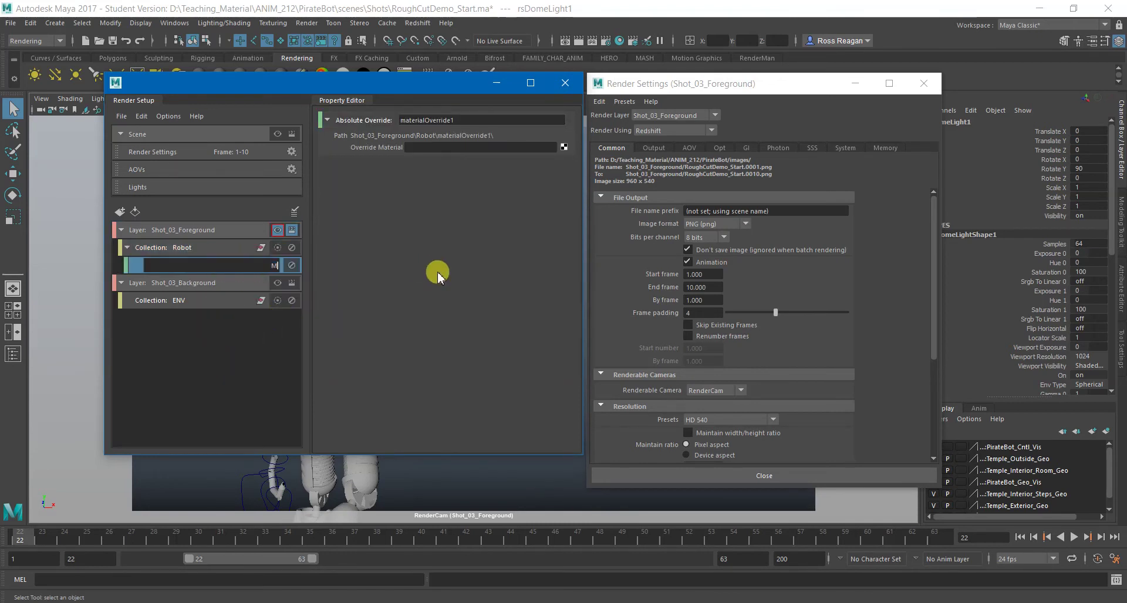
key(Return)
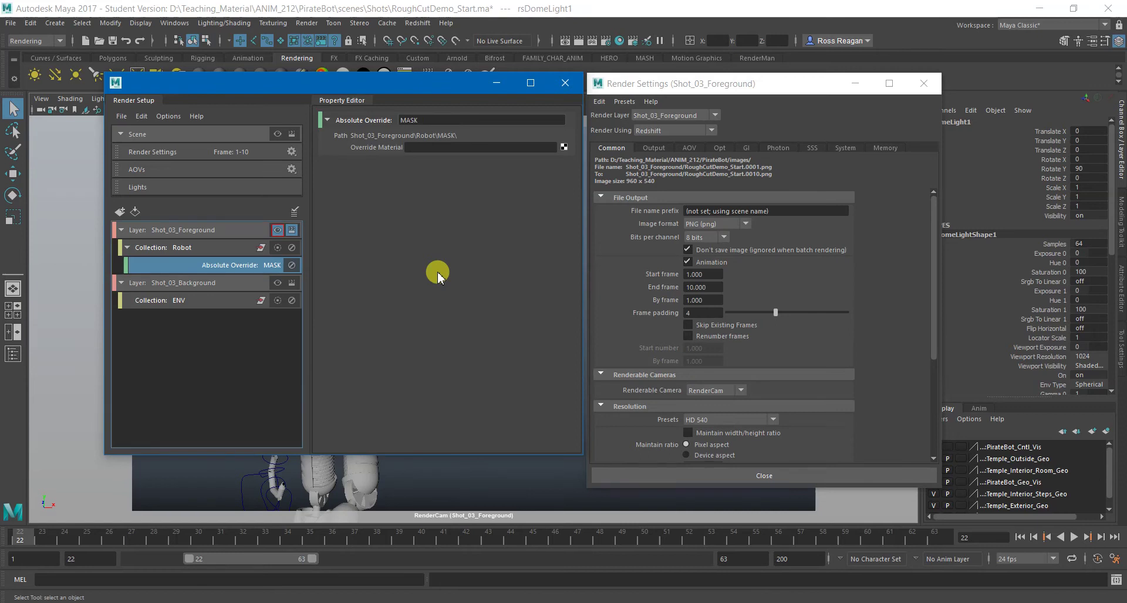
Assign a new Surface Shader as the override material of MASK and close the Render Settings window
click(563, 147)
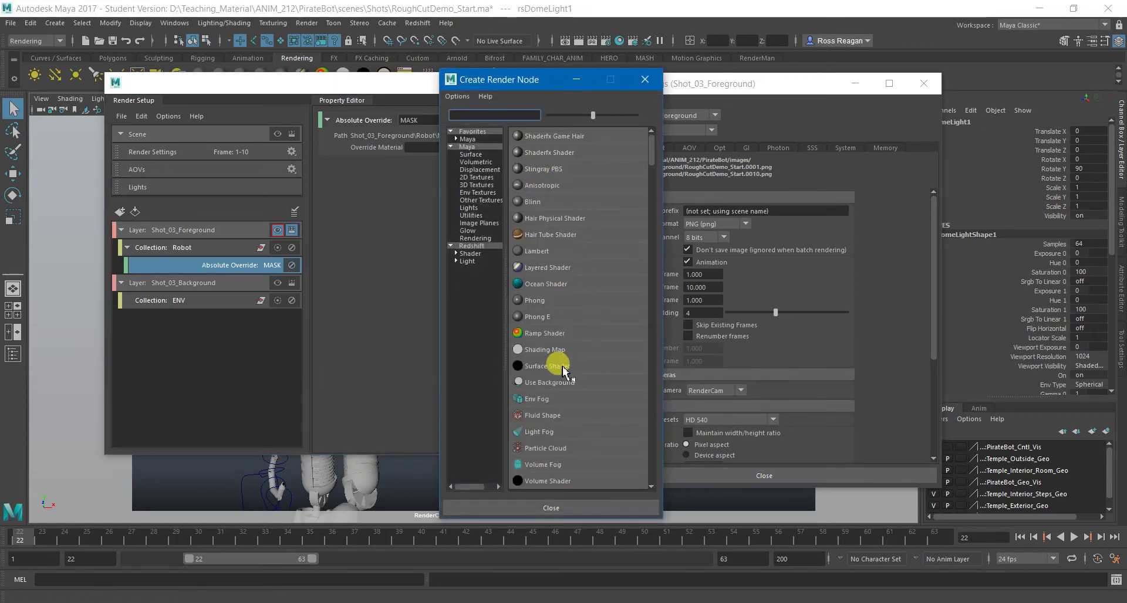
click(560, 371)
click(846, 476)
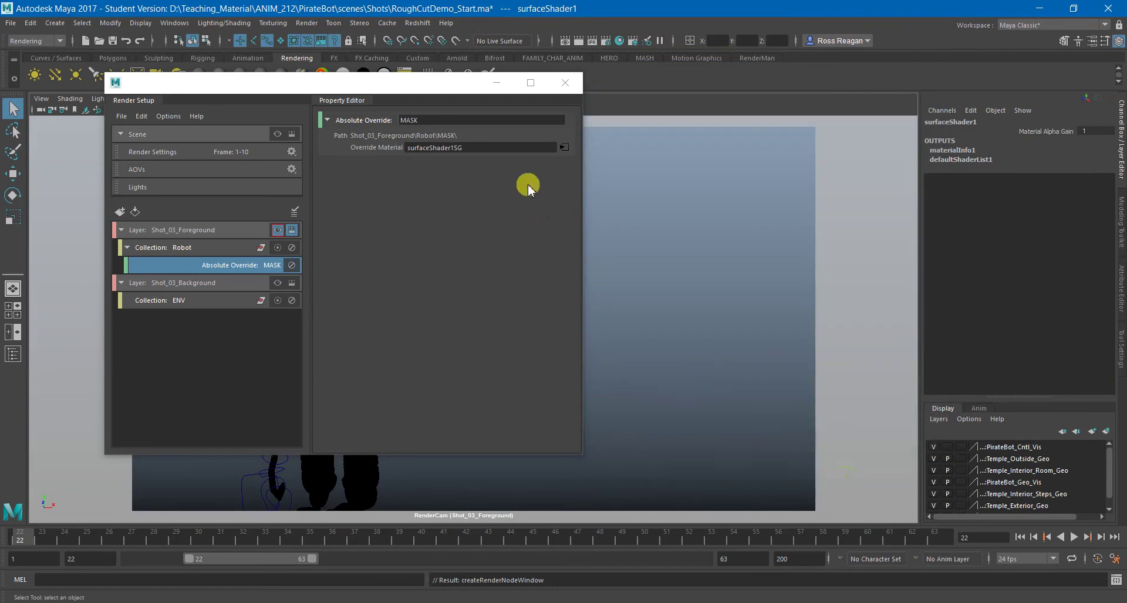
Move the Render Setup window off the robot and compare the Shot_03_Background and Shot_03_Foreground layers in the viewport
drag(448, 87, 806, 118)
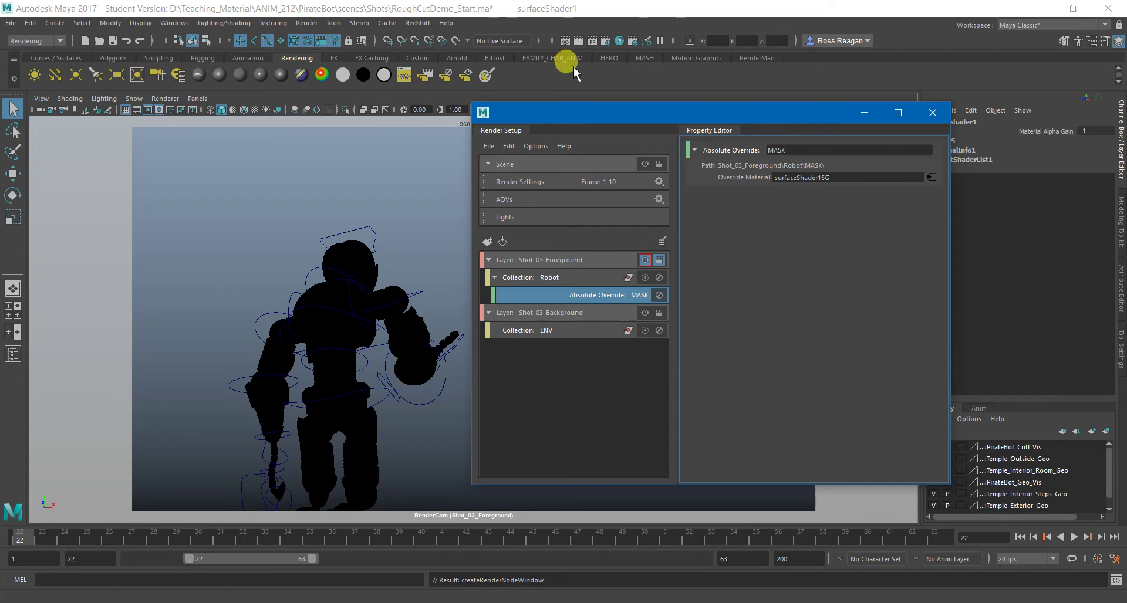
drag(606, 121, 630, 103)
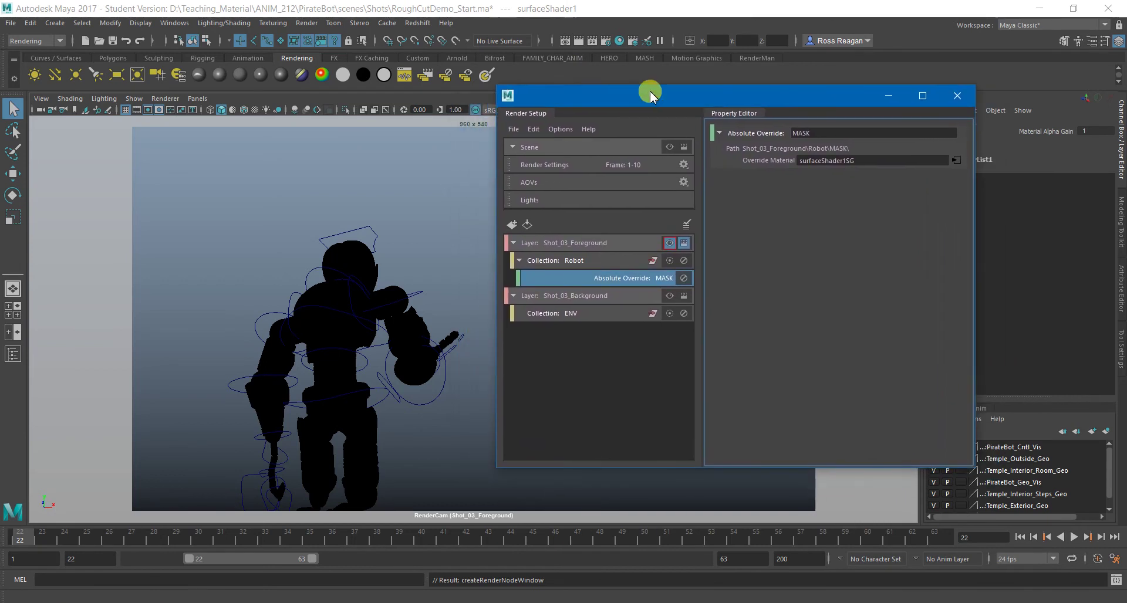
click(669, 296)
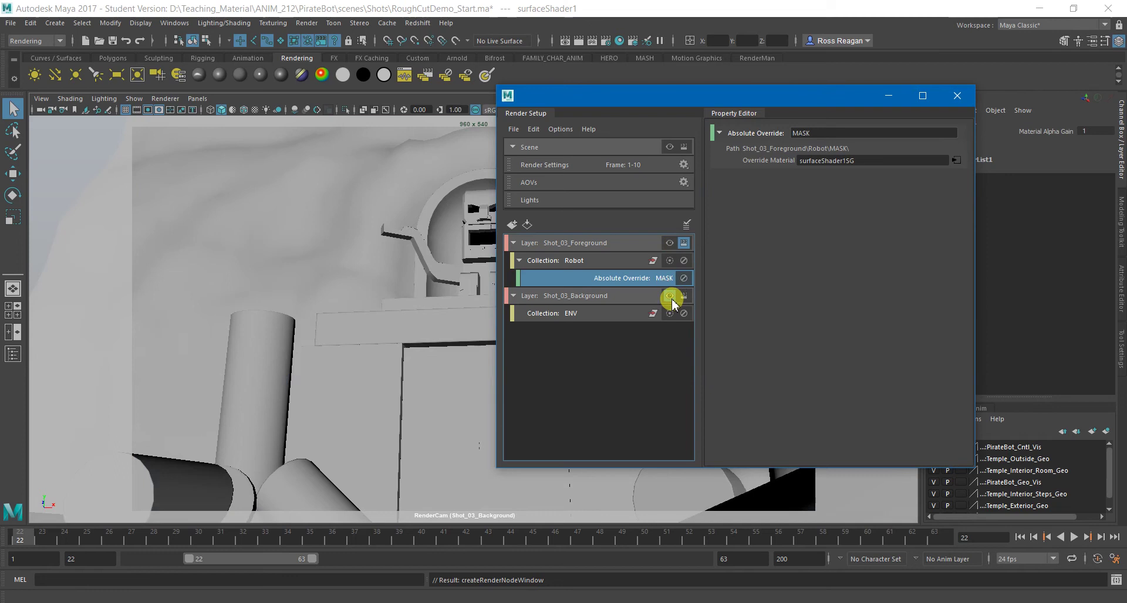
click(662, 243)
click(670, 243)
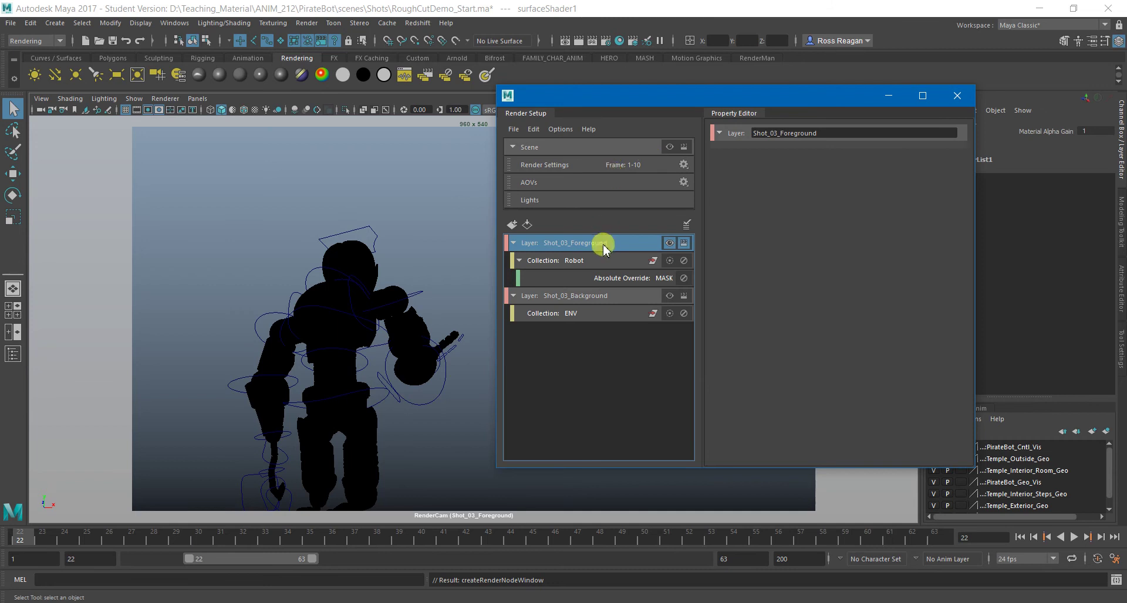
Make the master Scene layer renderable, preview it in the viewport, and return to the Shot_03_Foreground layer
click(629, 152)
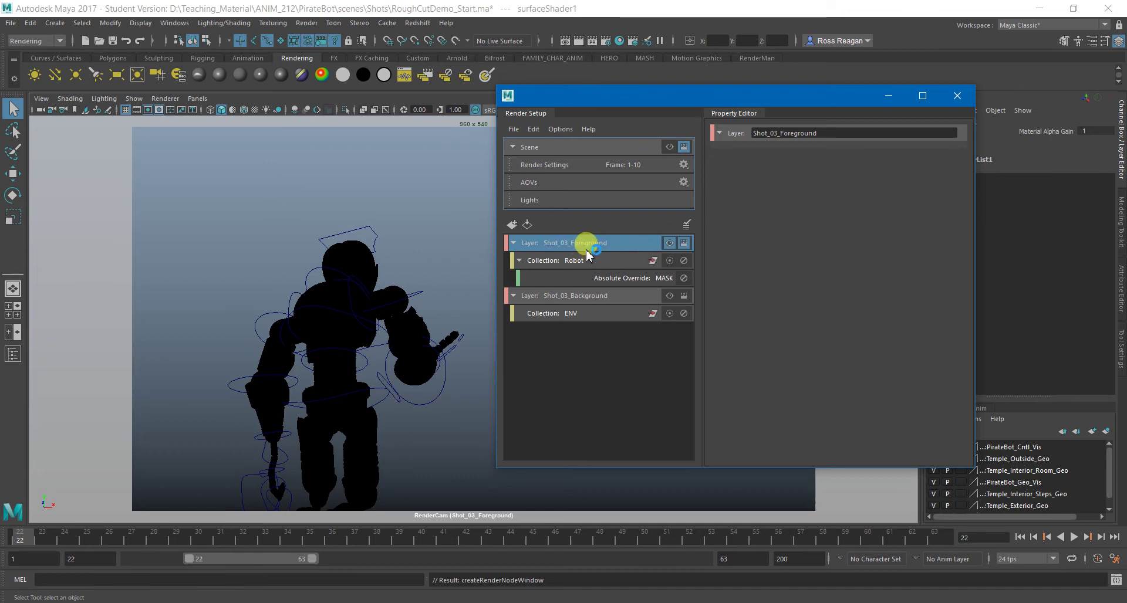
click(669, 147)
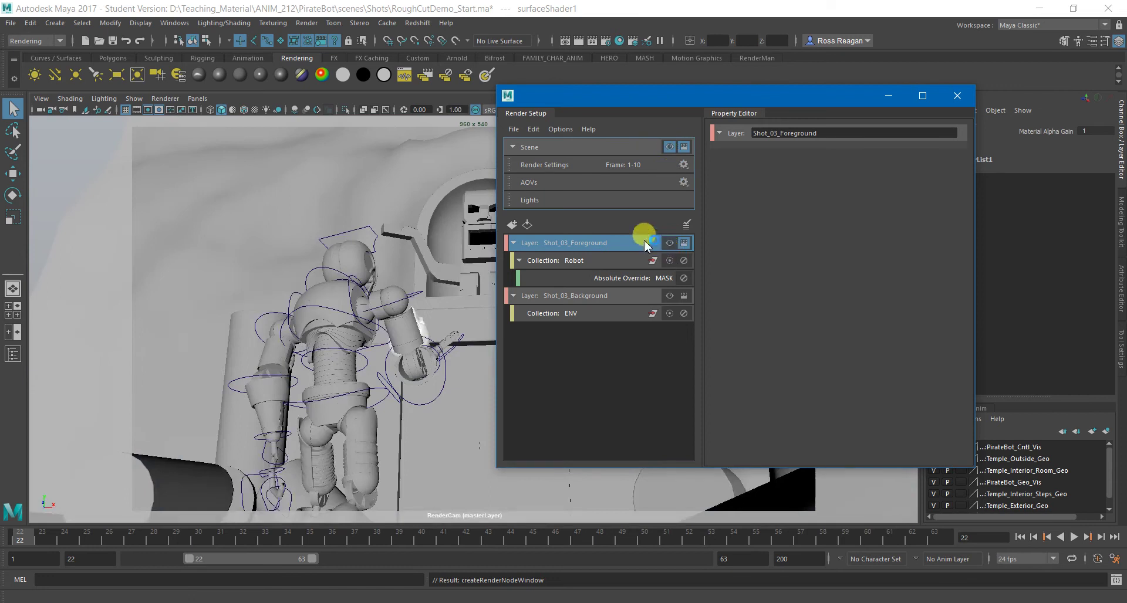
click(669, 242)
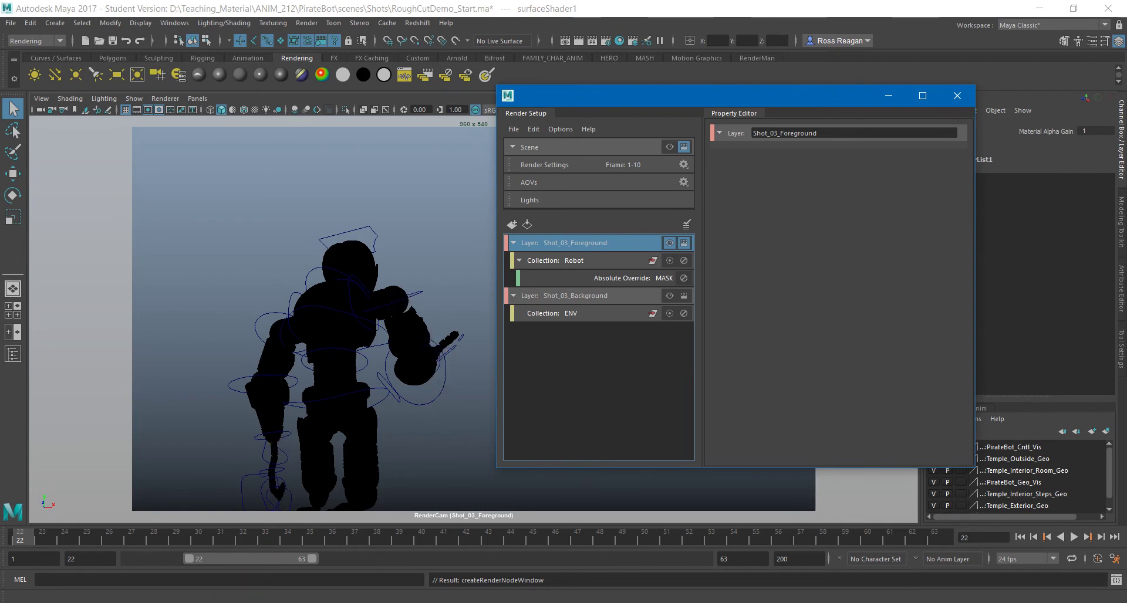
Search the computer's applications for After Effects and launch it
click(192, 601)
text(after)
click(168, 221)
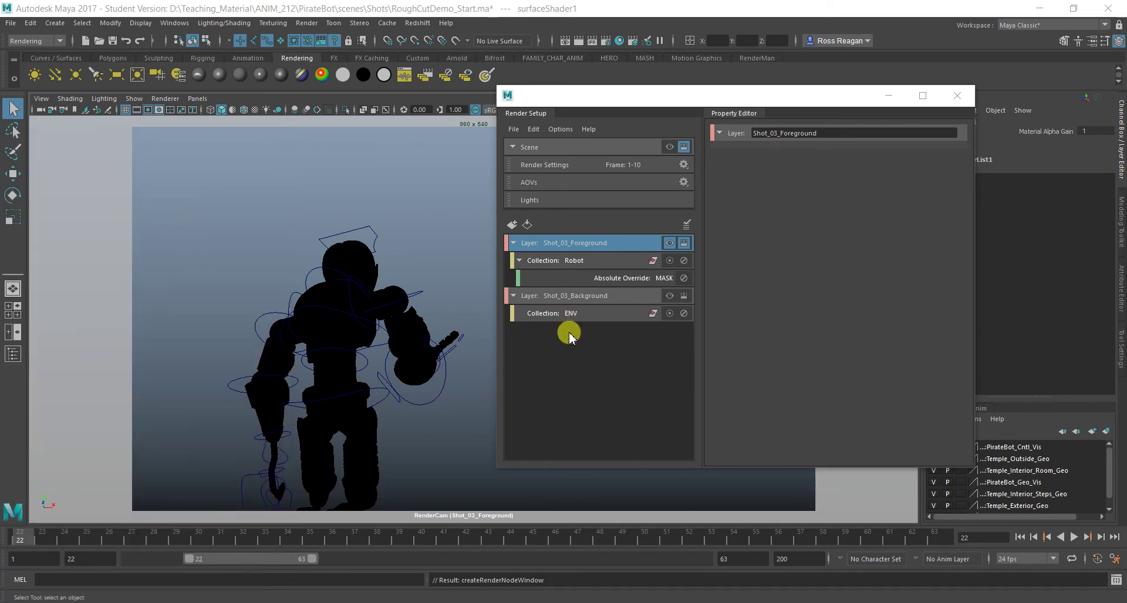
Clear the selection in Render Setup and render the sequence of the renderable layers in Maya
click(602, 364)
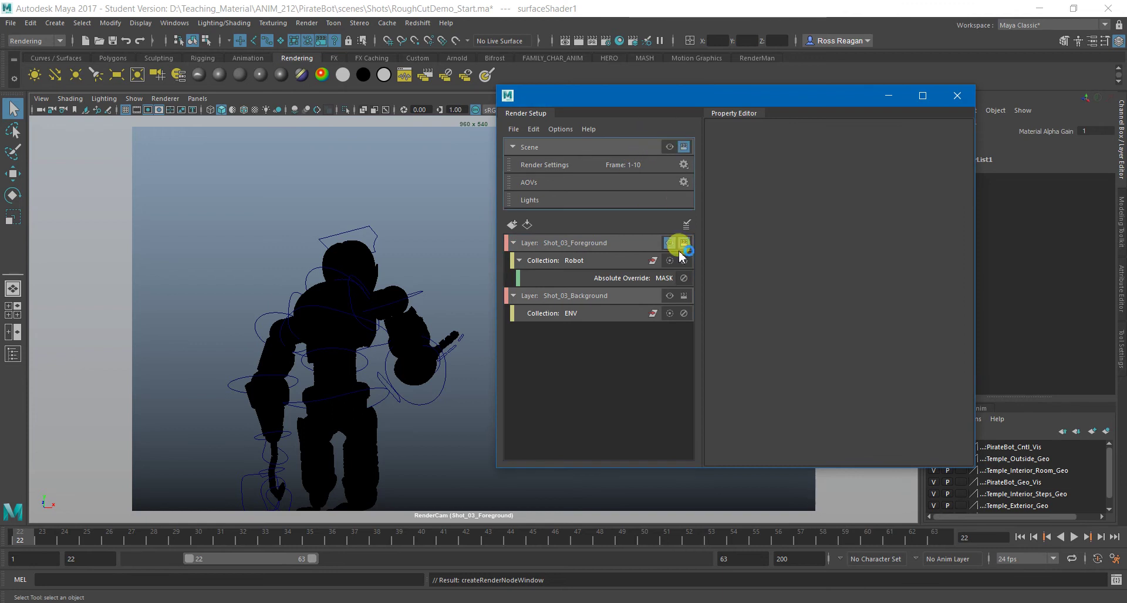
click(636, 243)
click(658, 351)
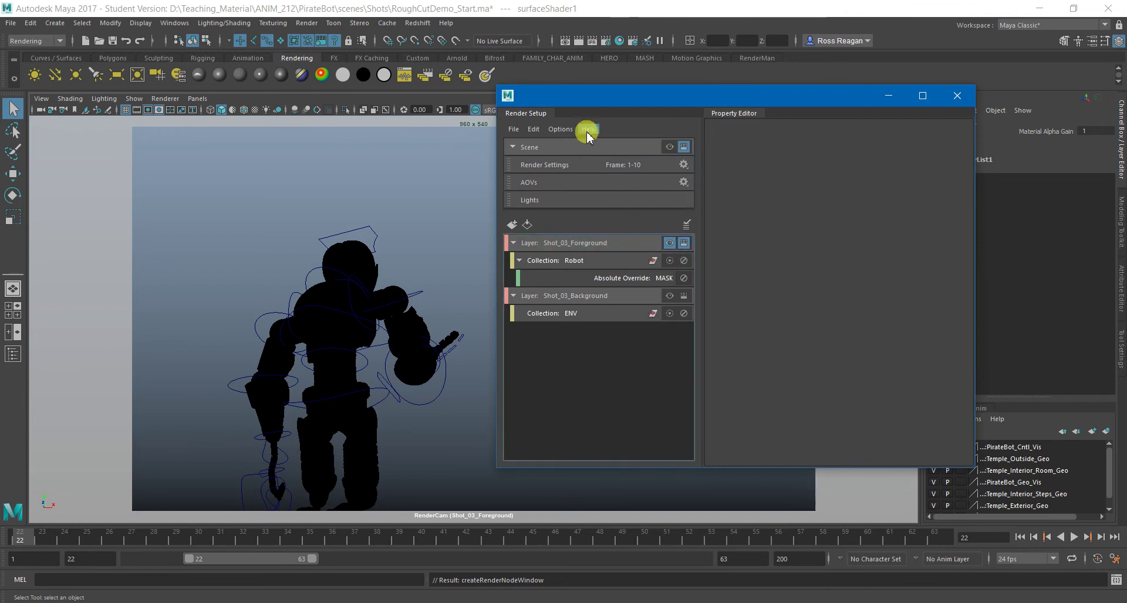
click(300, 23)
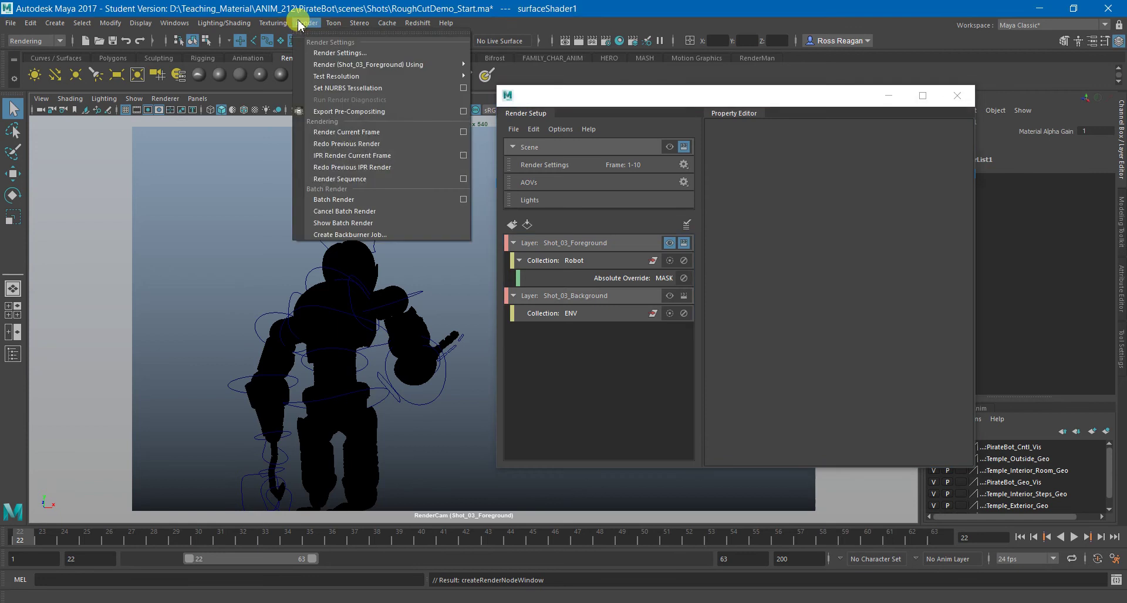
click(317, 194)
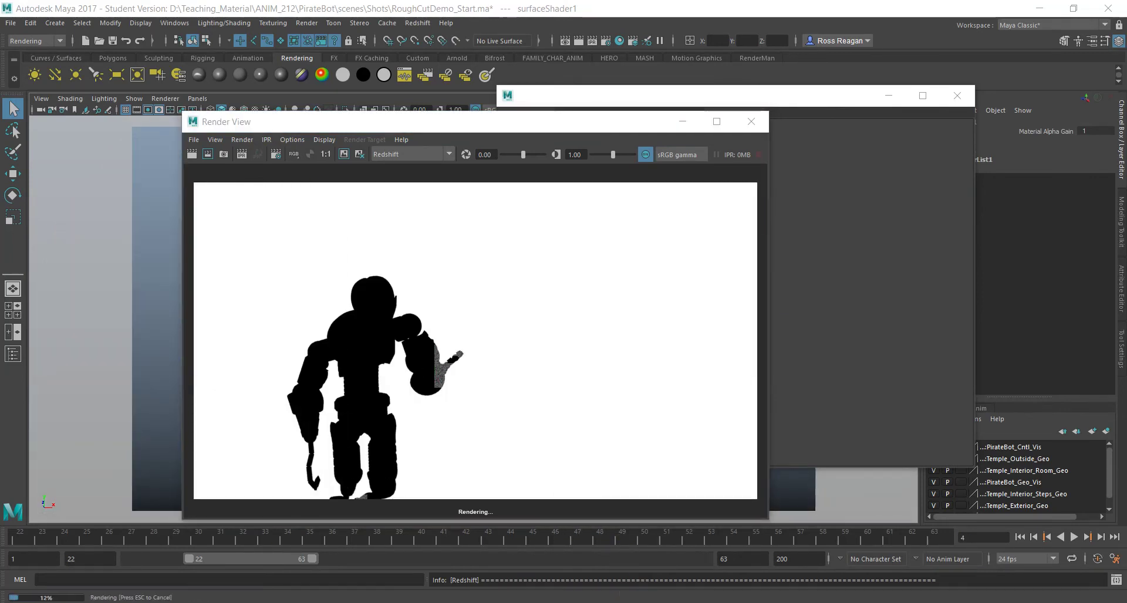
Switch to After Effects and create a new composition with a width of 960 px and a height of 540 px
click(634, 602)
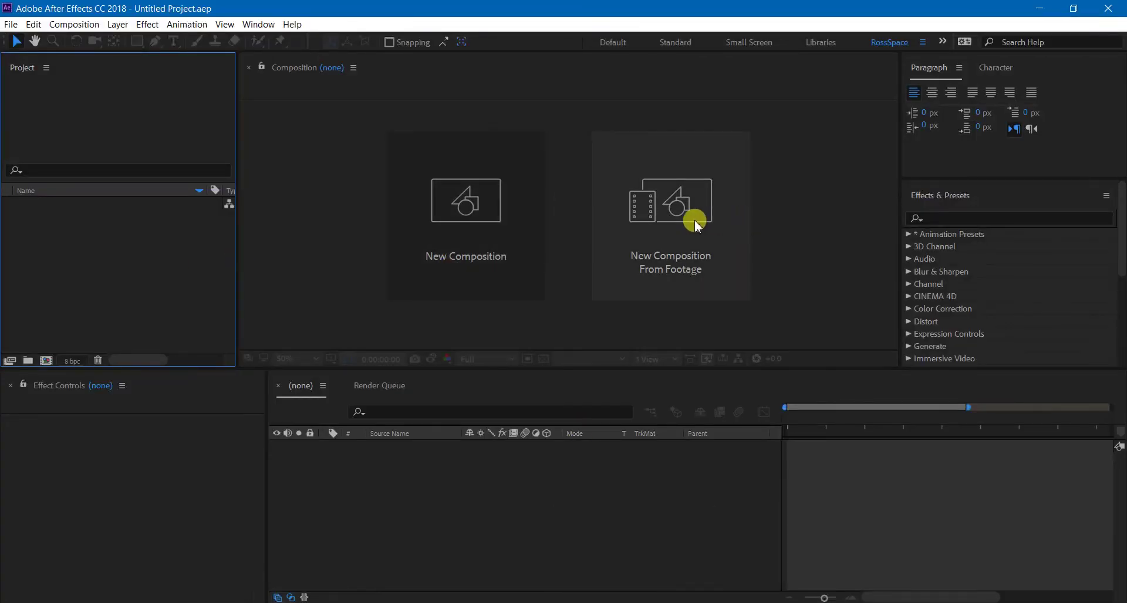
click(512, 229)
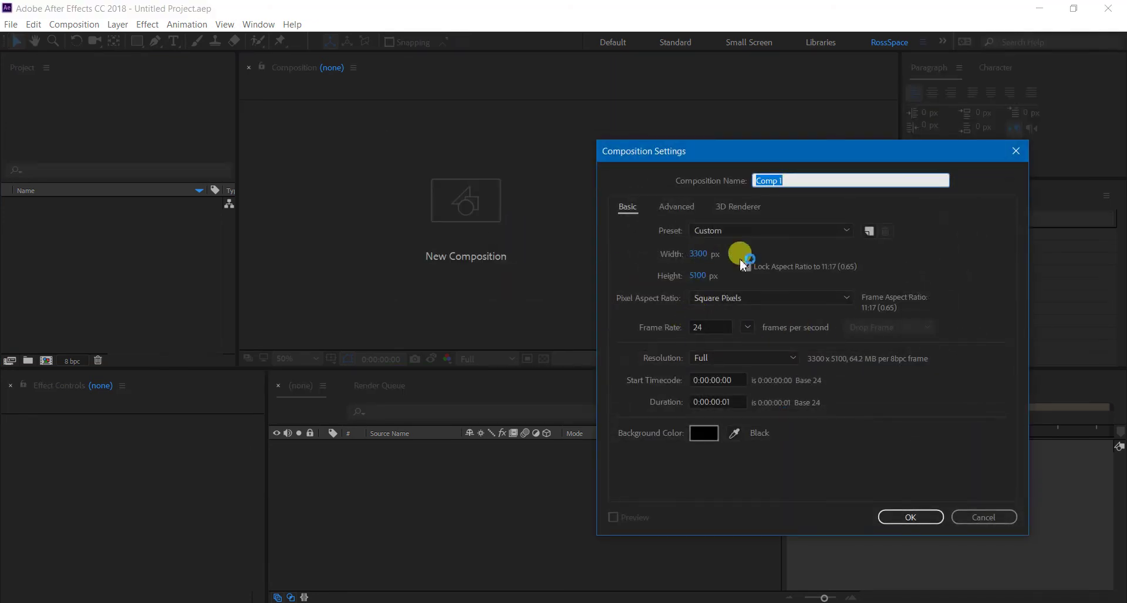
click(955, 8)
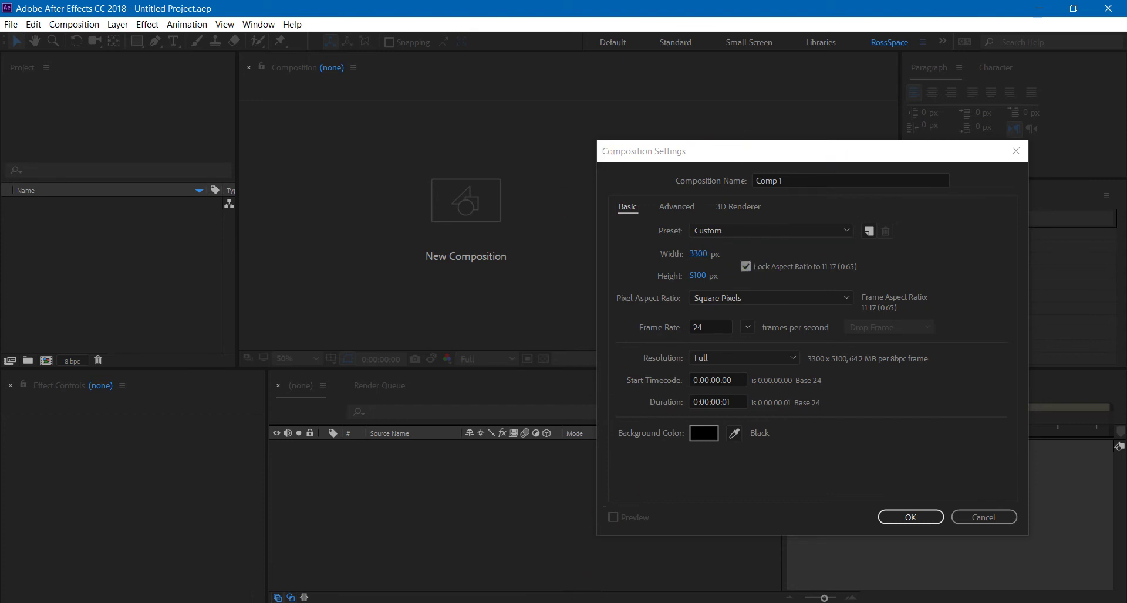
mouse_move(587, 593)
click(658, 566)
drag(467, 120, 447, 90)
click(712, 437)
mouse_move(880, 575)
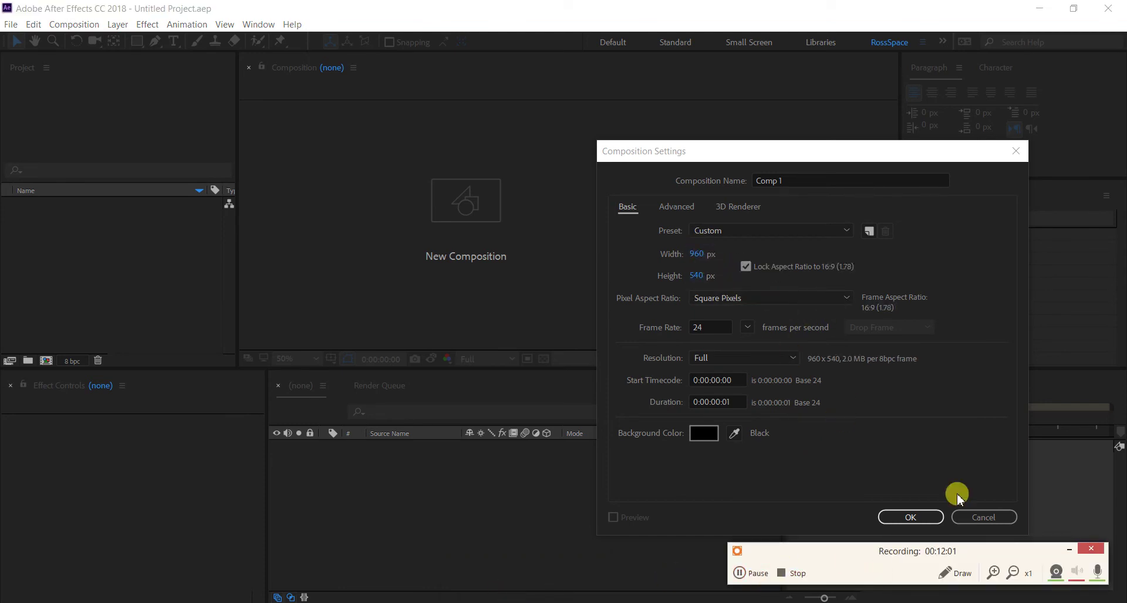
click(931, 511)
click(910, 517)
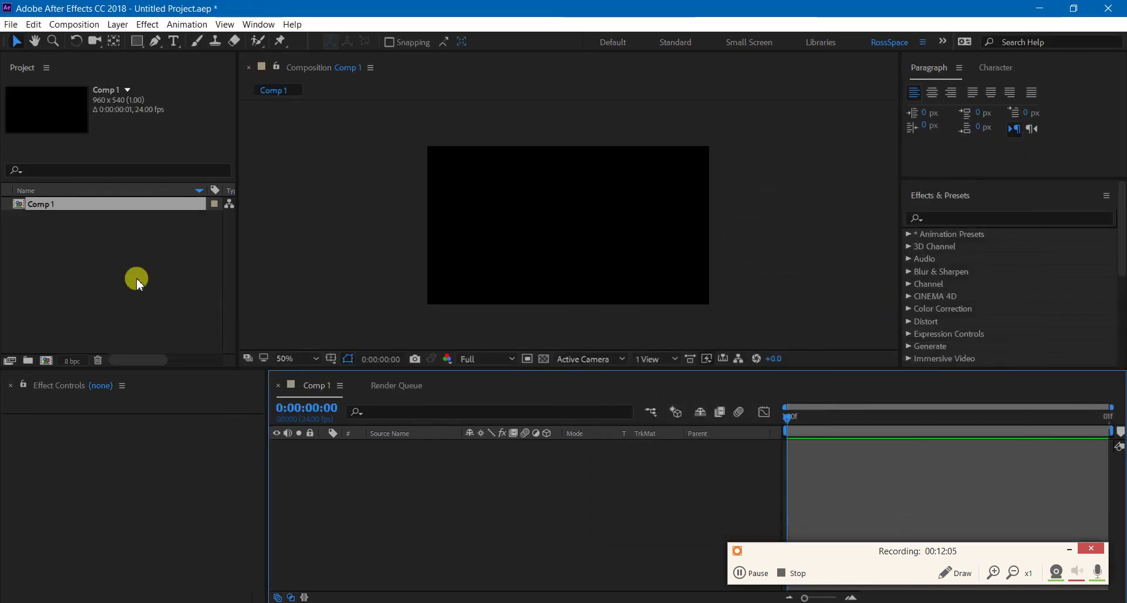
Import the RoughCutDemo_Start PNG sequence from the masterLayer folder in PirateBot's images directory as footage
click(72, 243)
double_click(72, 243)
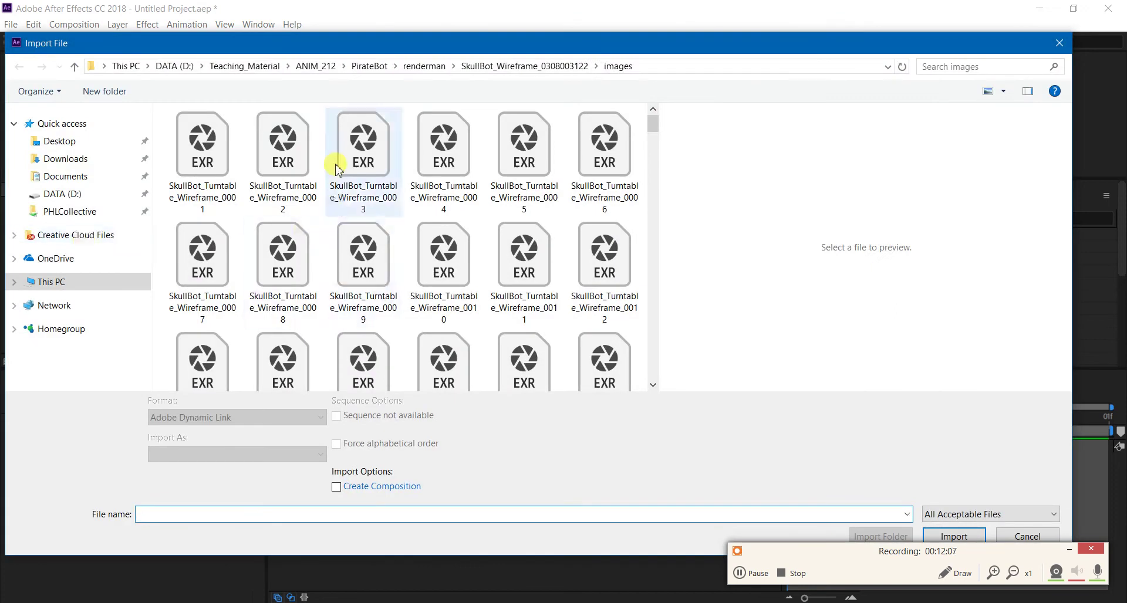
click(369, 65)
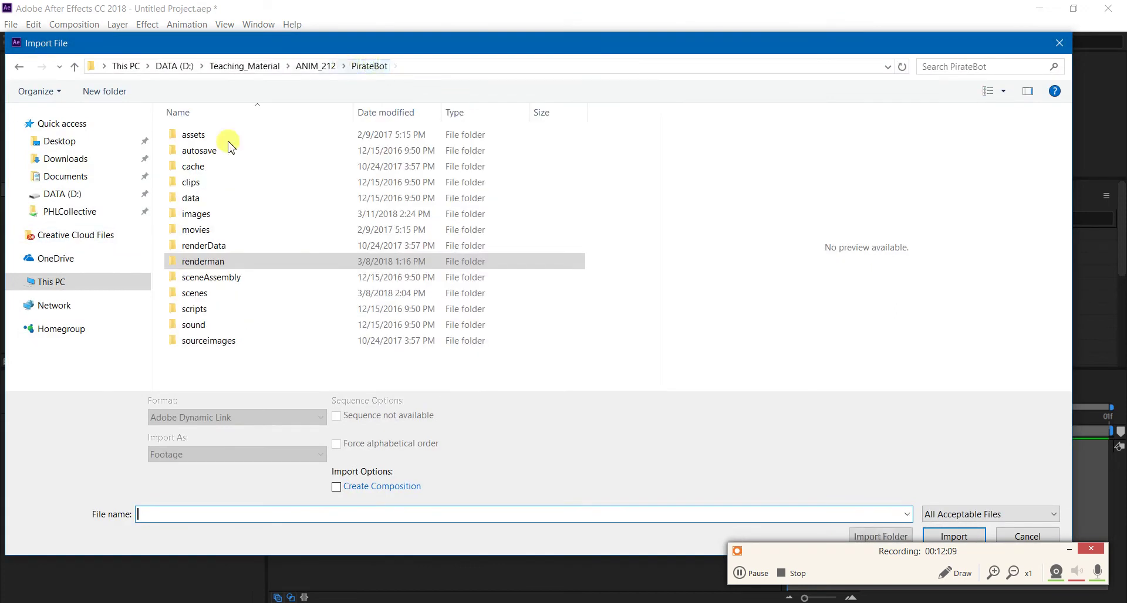
double_click(218, 214)
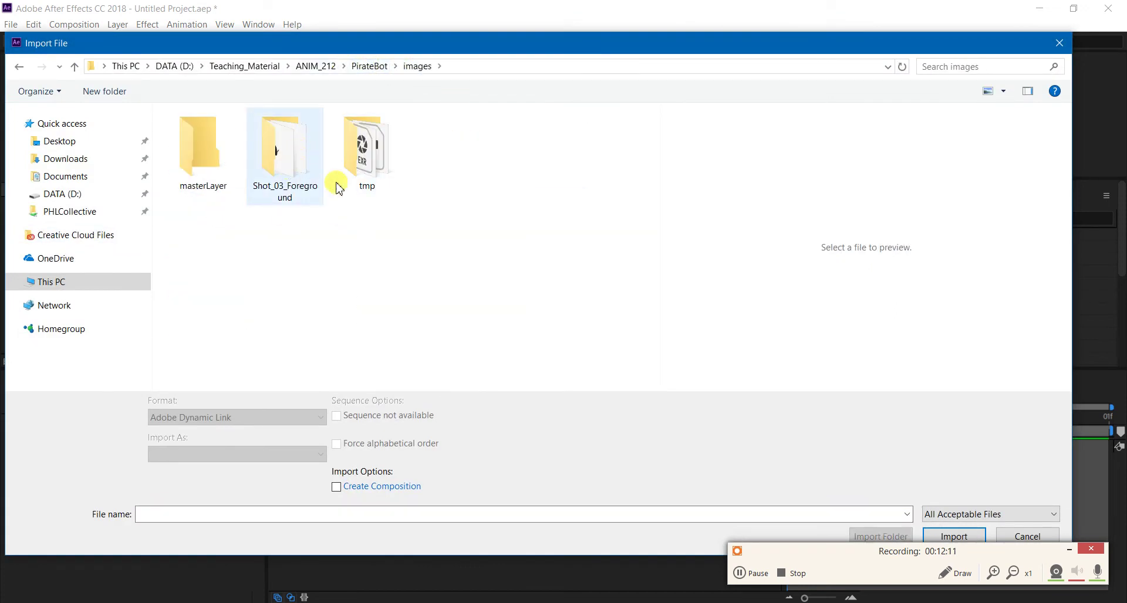
double_click(220, 151)
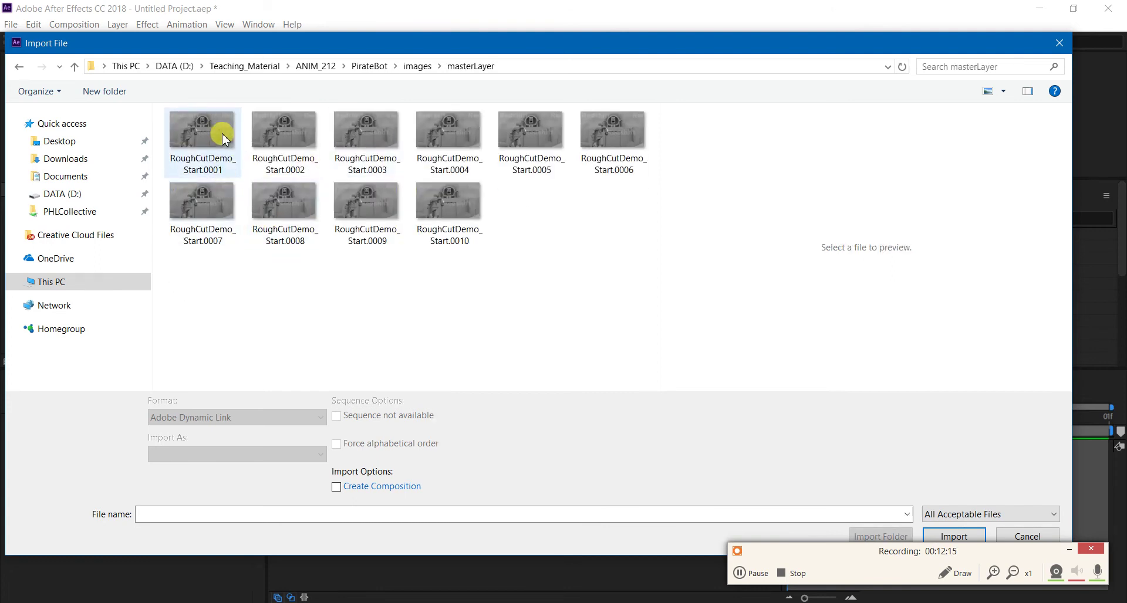
click(218, 133)
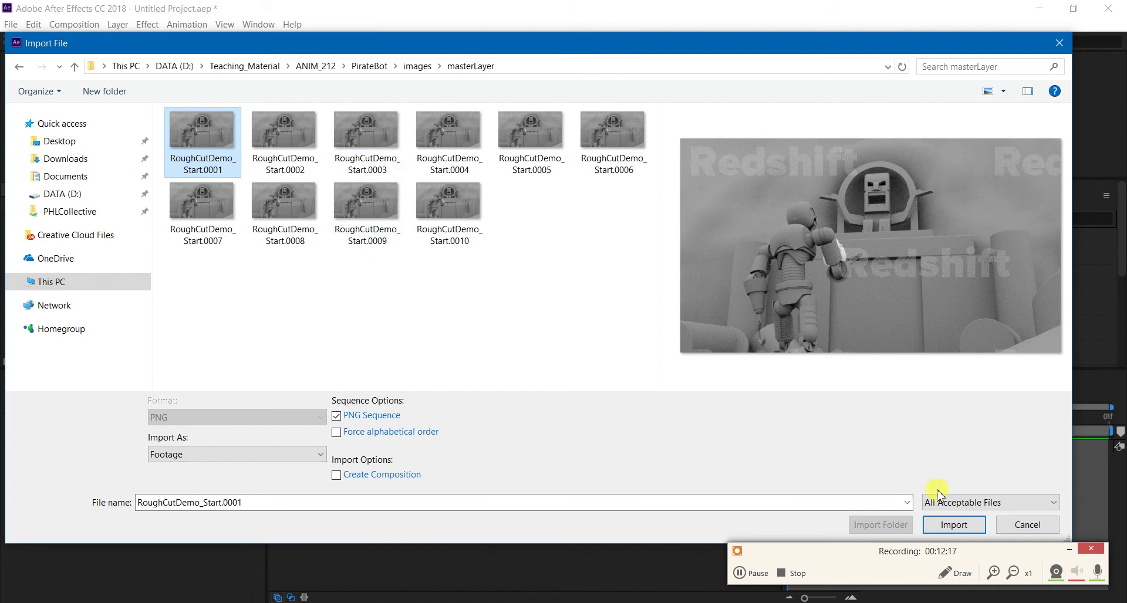
click(948, 526)
Import the RoughCutDemo_Start PNG sequence from the Shot_03_Foreground images folder as footage
click(83, 260)
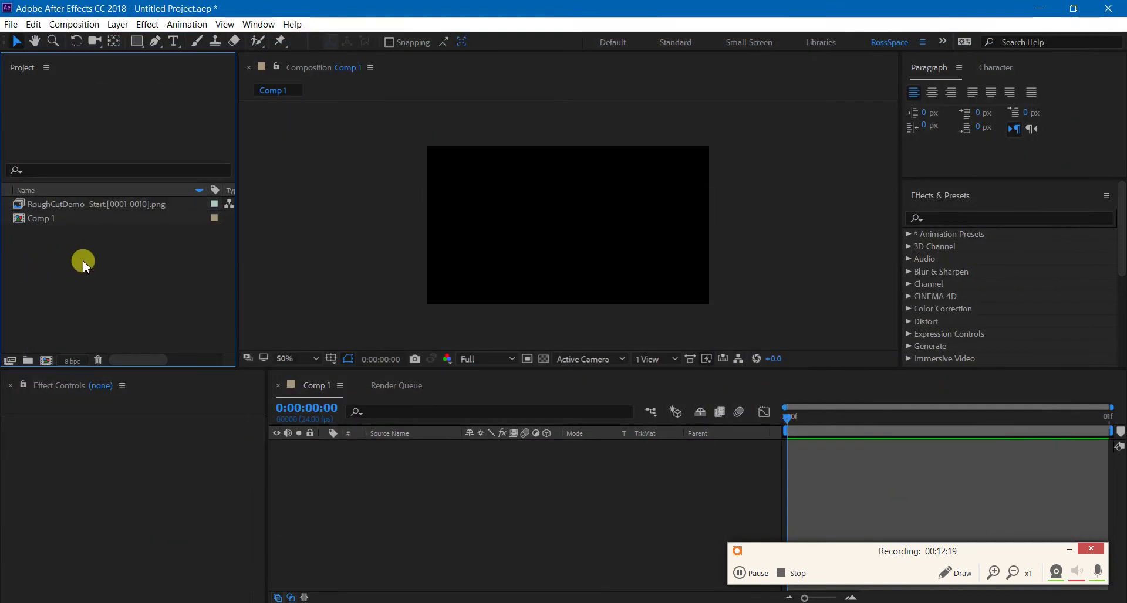
double_click(83, 260)
click(416, 67)
double_click(258, 154)
click(217, 151)
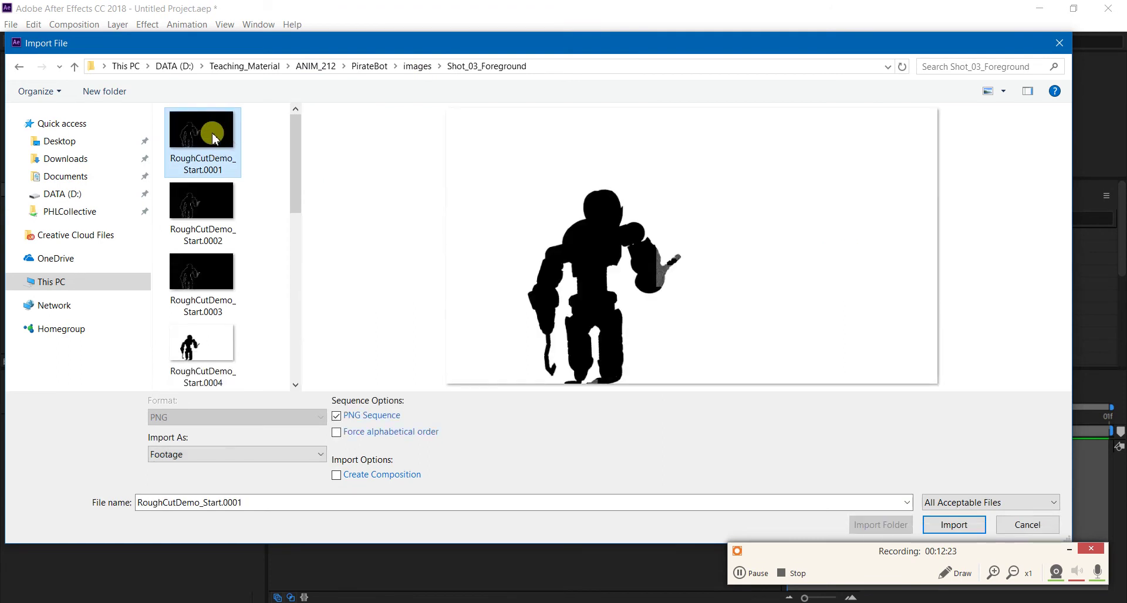
double_click(213, 138)
click(111, 282)
Widen the project list and interpret the imported Shot_03_Foreground mask sequence at 24 frames per second
drag(235, 228, 380, 241)
click(107, 194)
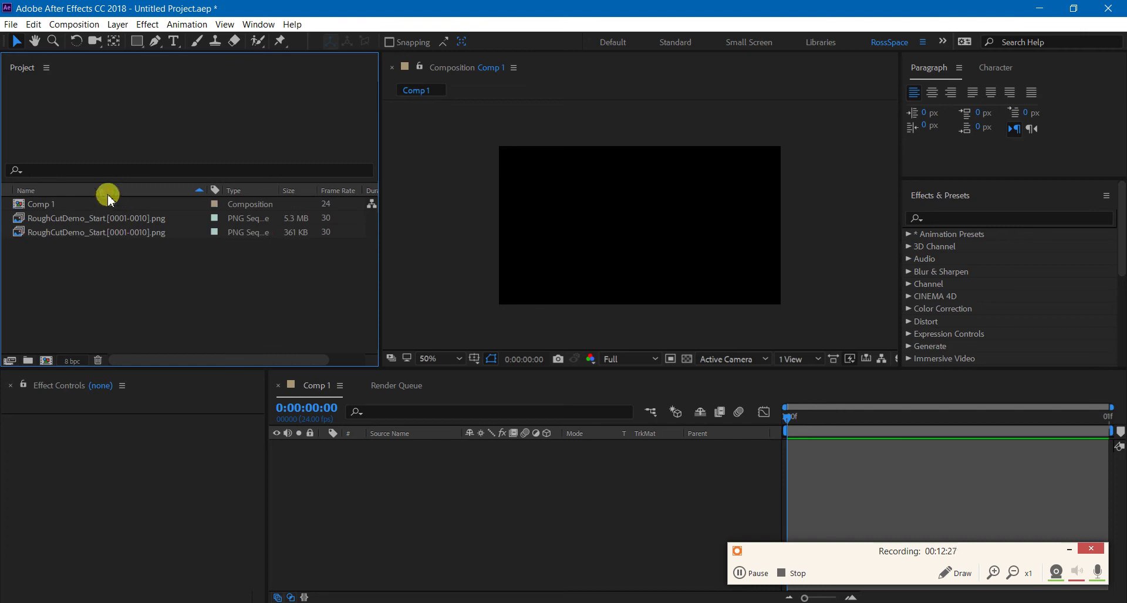
click(109, 194)
right_click(131, 207)
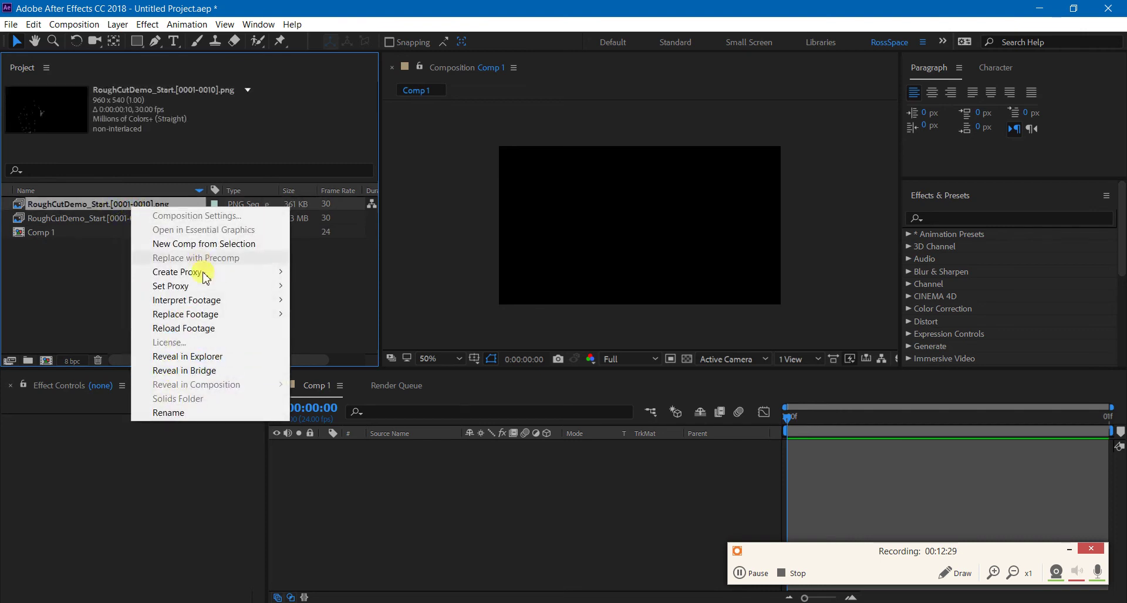
mouse_move(272, 300)
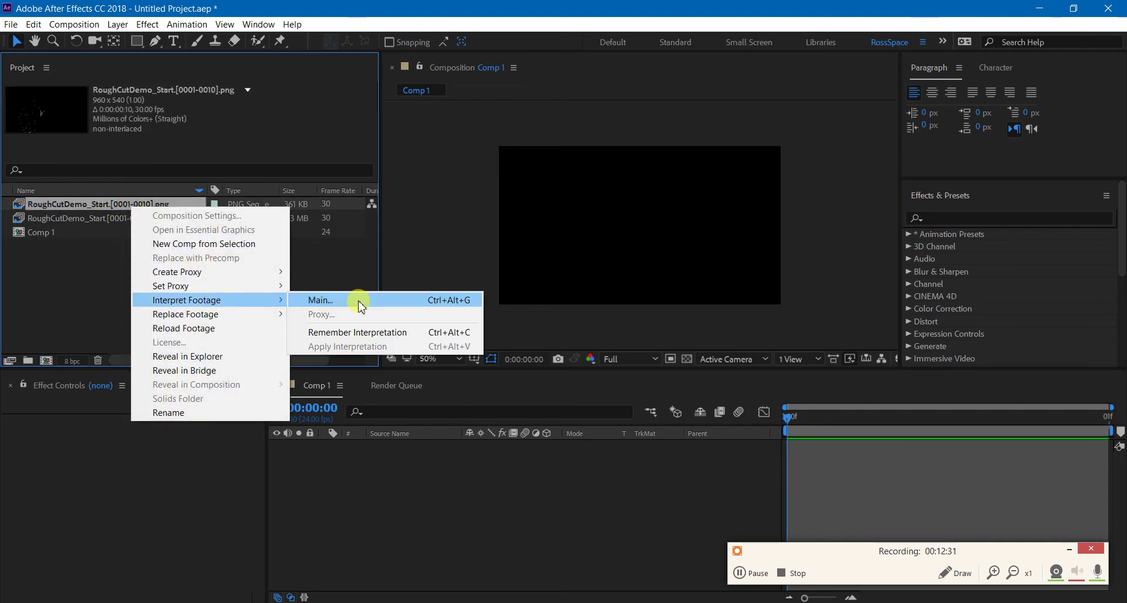
click(359, 302)
text(24)
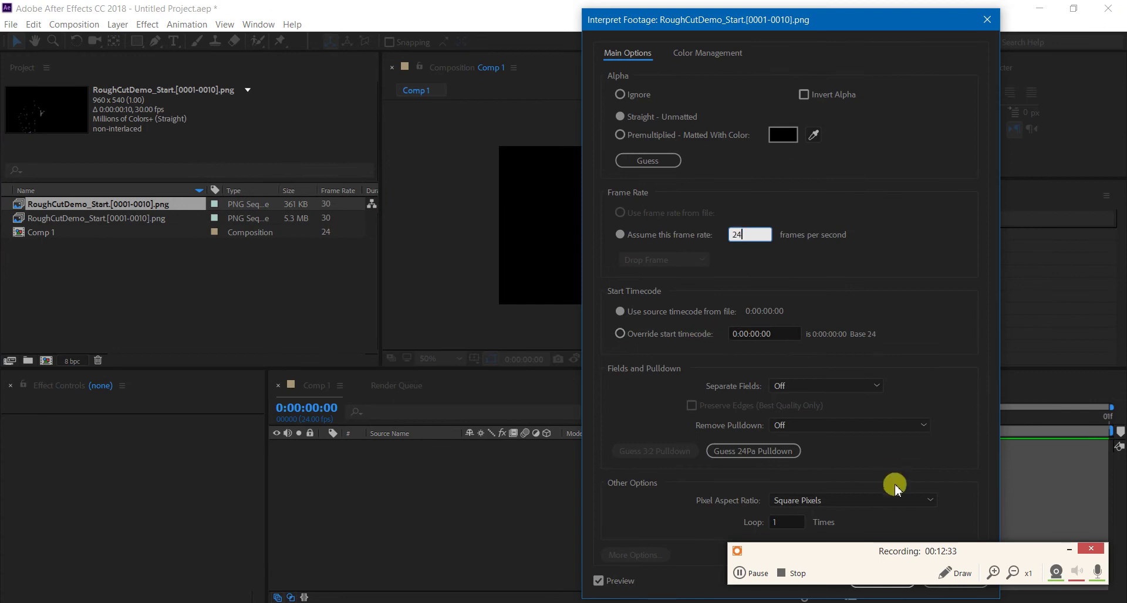
drag(892, 31, 669, 22)
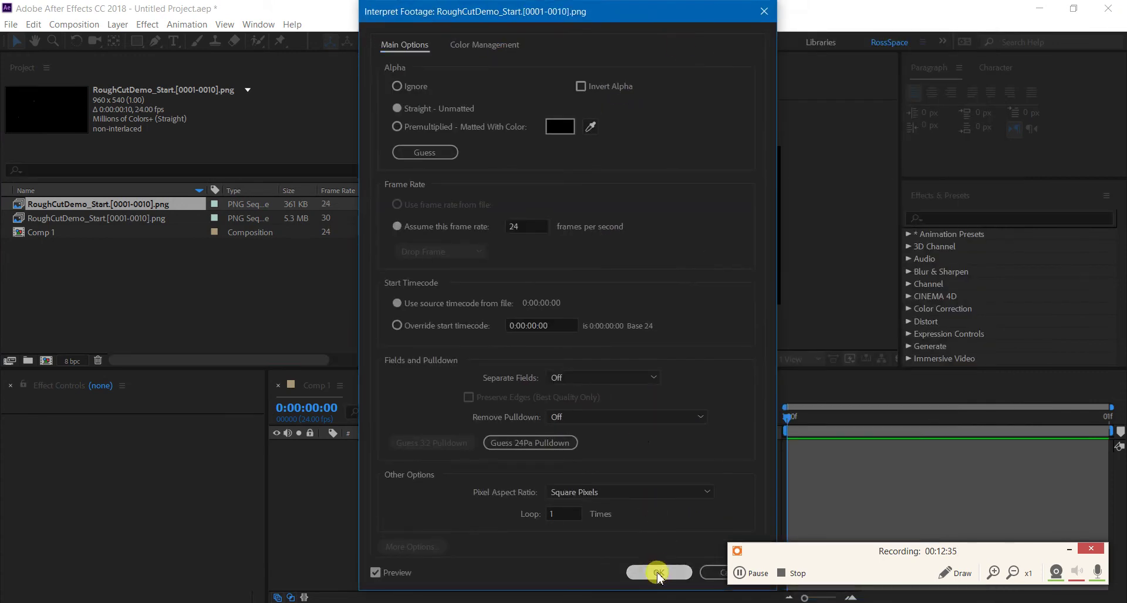
click(655, 572)
Interpret the imported masterLayer sequence at an assumed frame rate of 24 frames per second
right_click(193, 220)
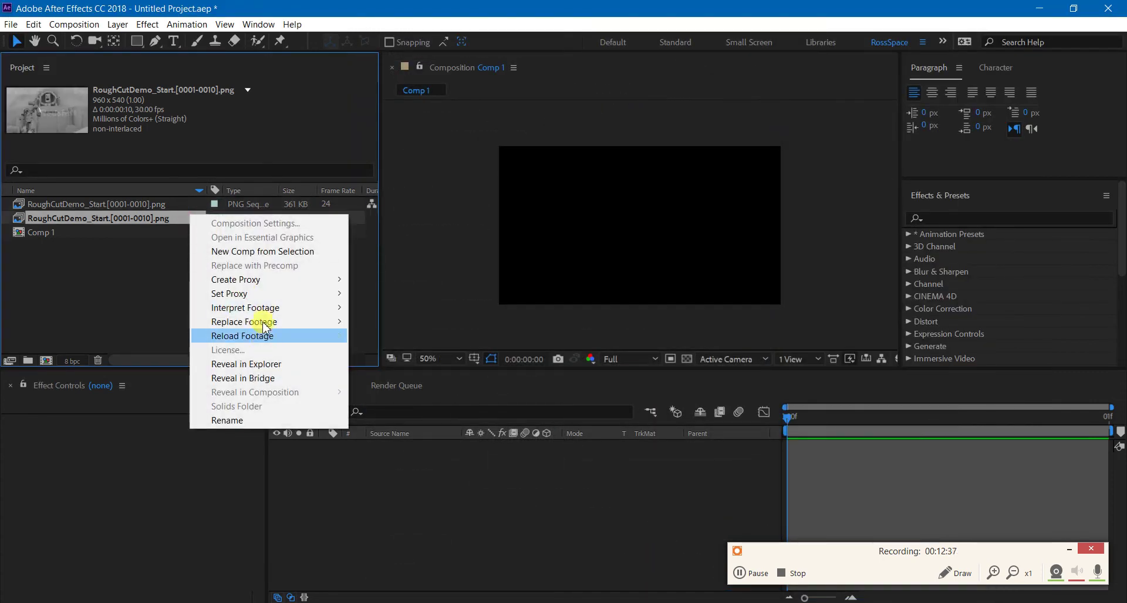
mouse_move(293, 306)
click(409, 312)
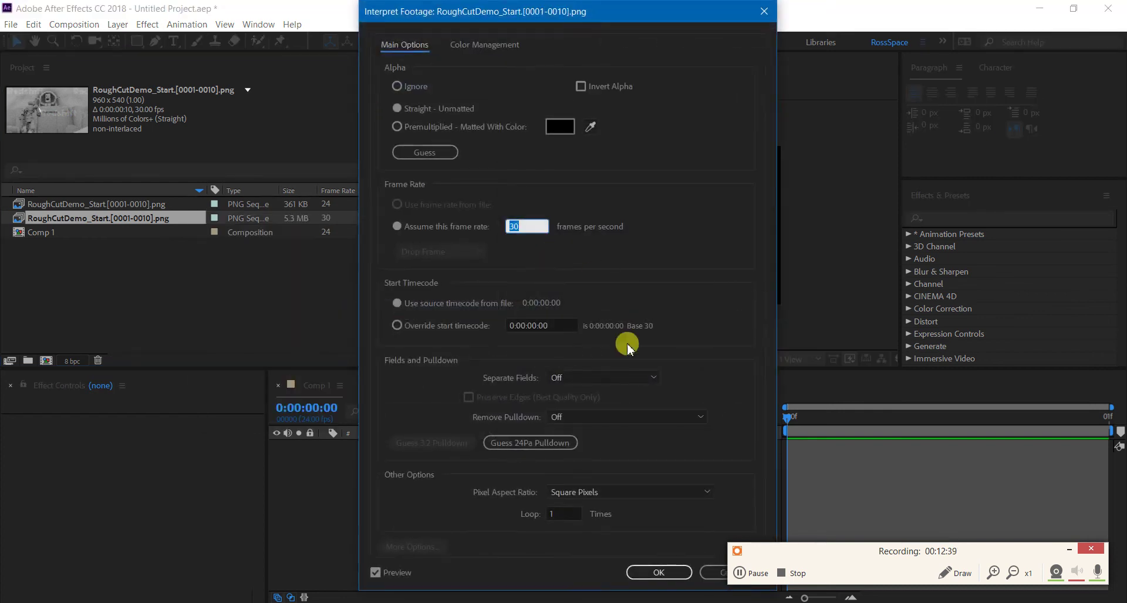
text(24)
click(655, 564)
click(224, 276)
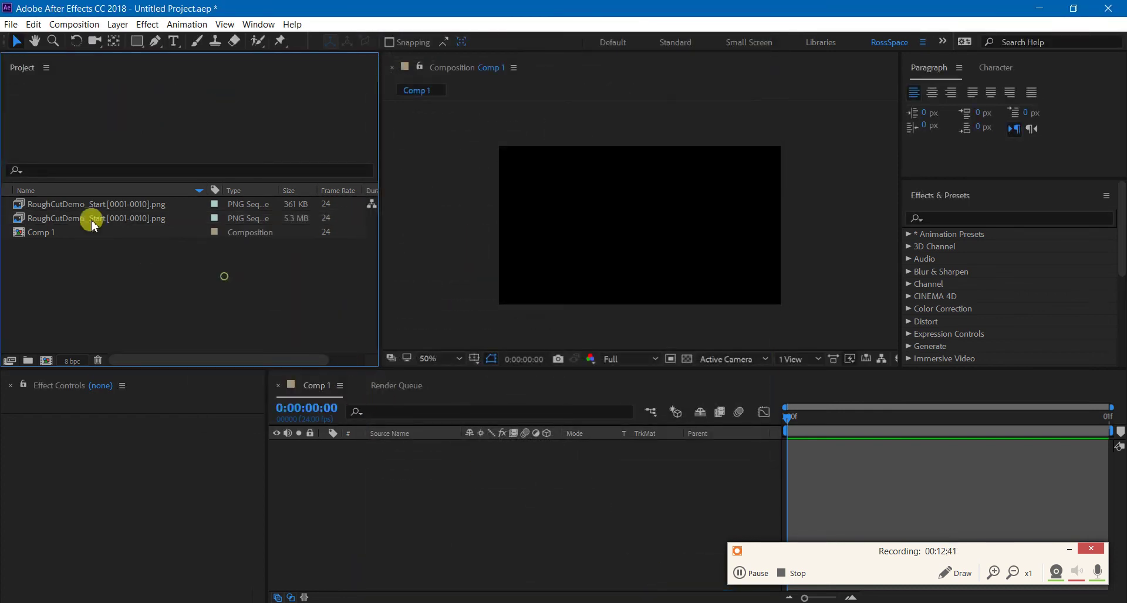
Add both image sequences to Comp 1 as layers, with the robot mask above the master render
click(139, 207)
shift+click(159, 217)
drag(158, 217, 416, 464)
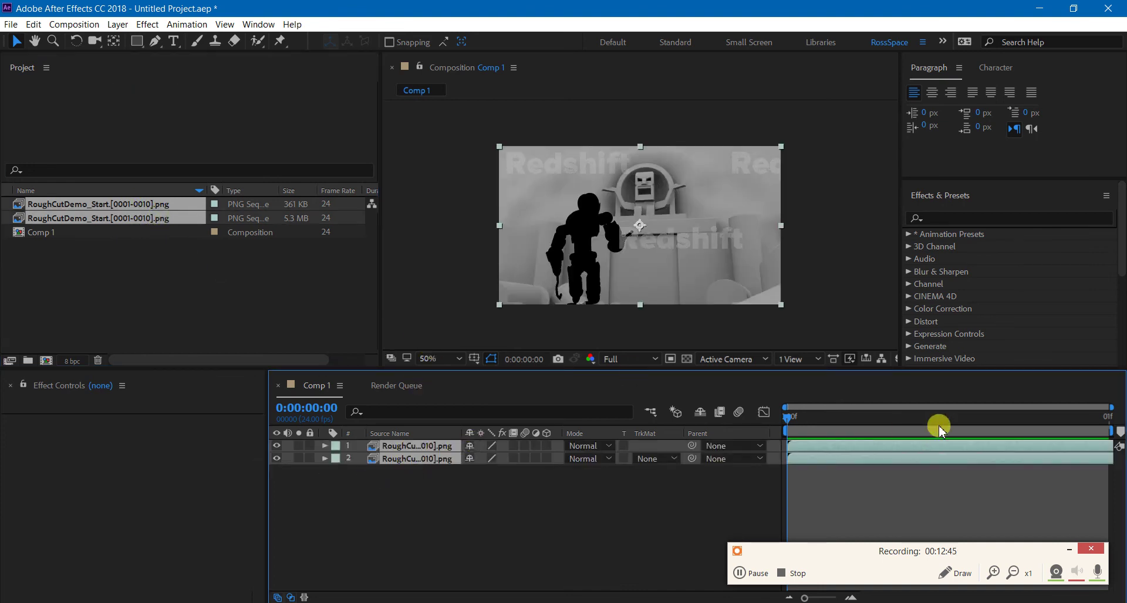
Set the duration of Comp 1 to 0:00:00:04
click(340, 385)
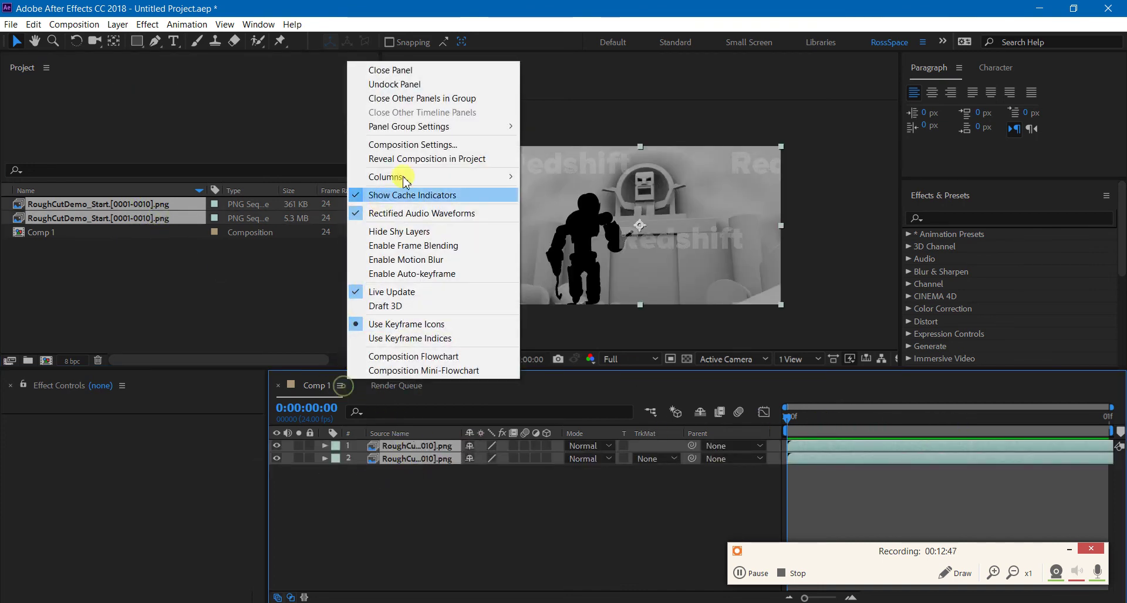
click(410, 145)
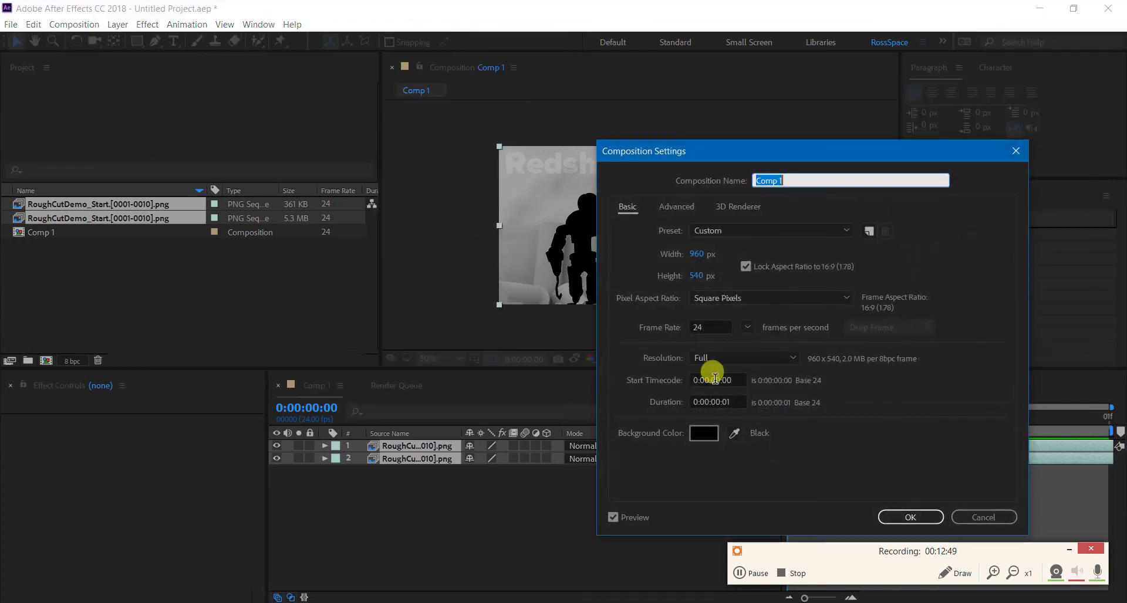
click(729, 407)
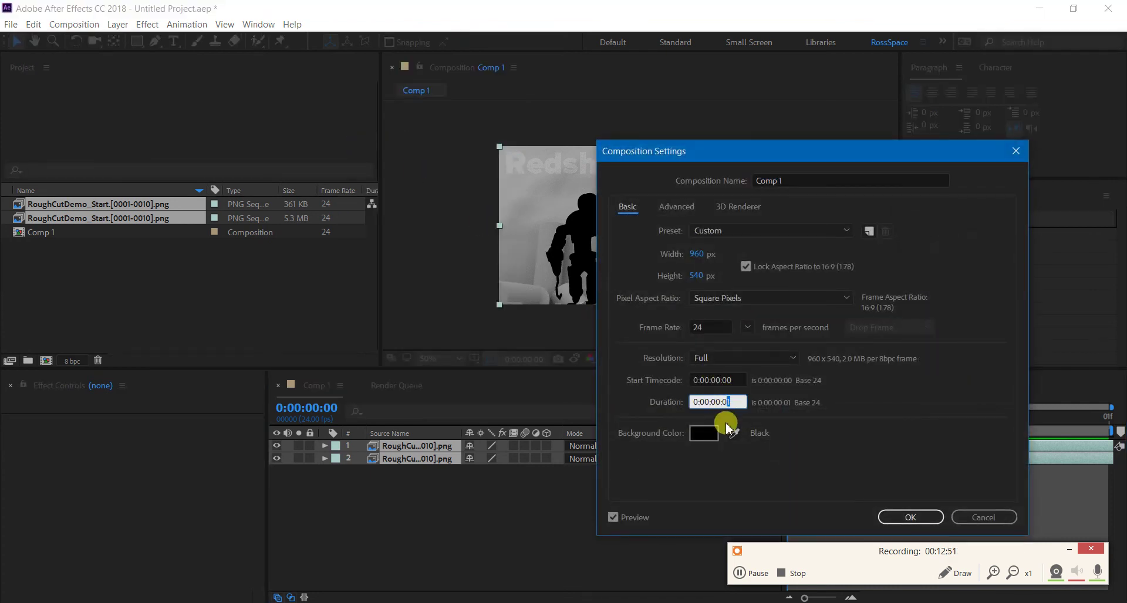
click(933, 517)
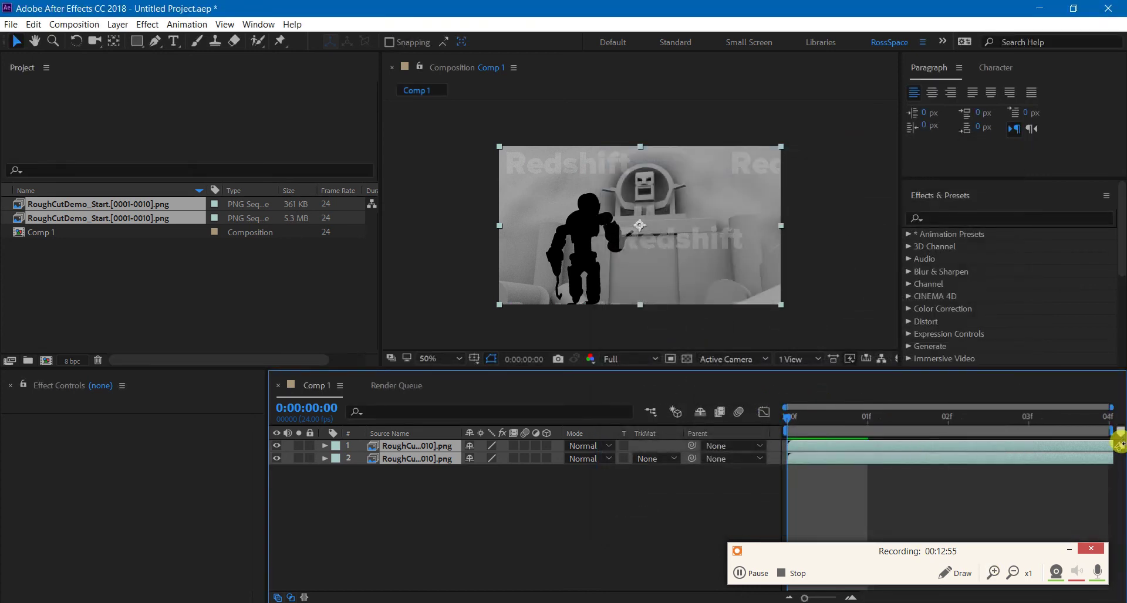
Set the duration of Comp 1 to 0:00:00:10 and adjust the visible time range
click(339, 385)
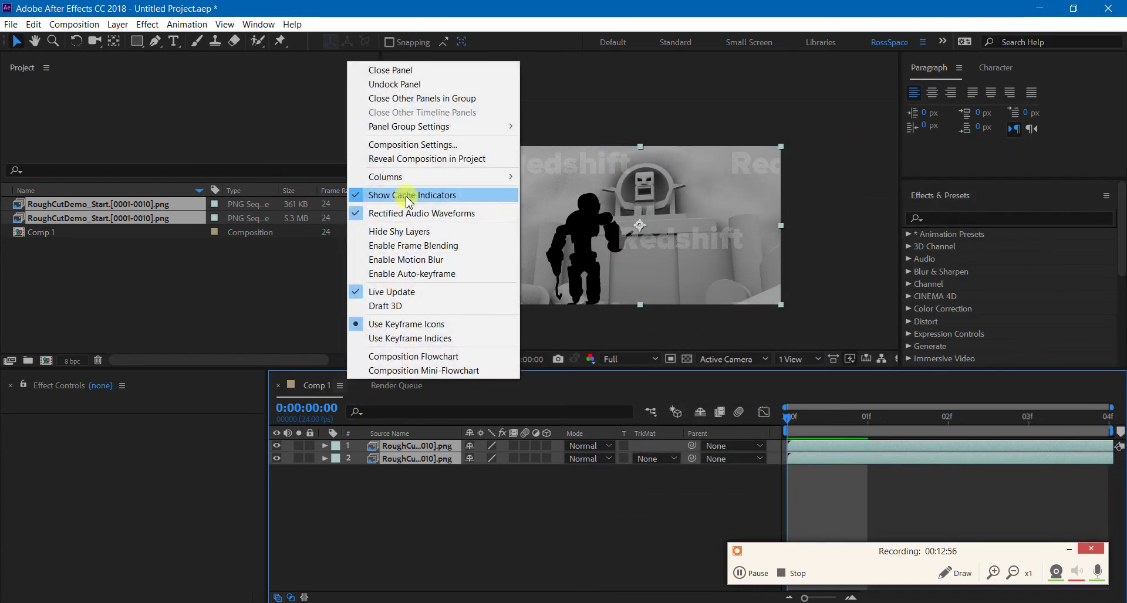
click(412, 145)
click(730, 403)
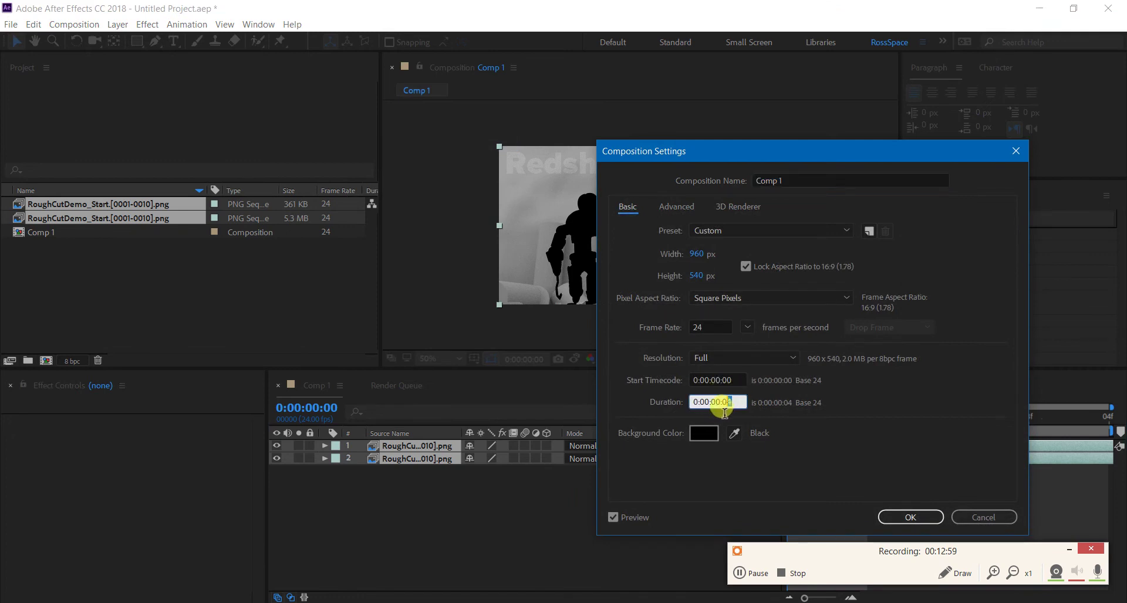
click(898, 517)
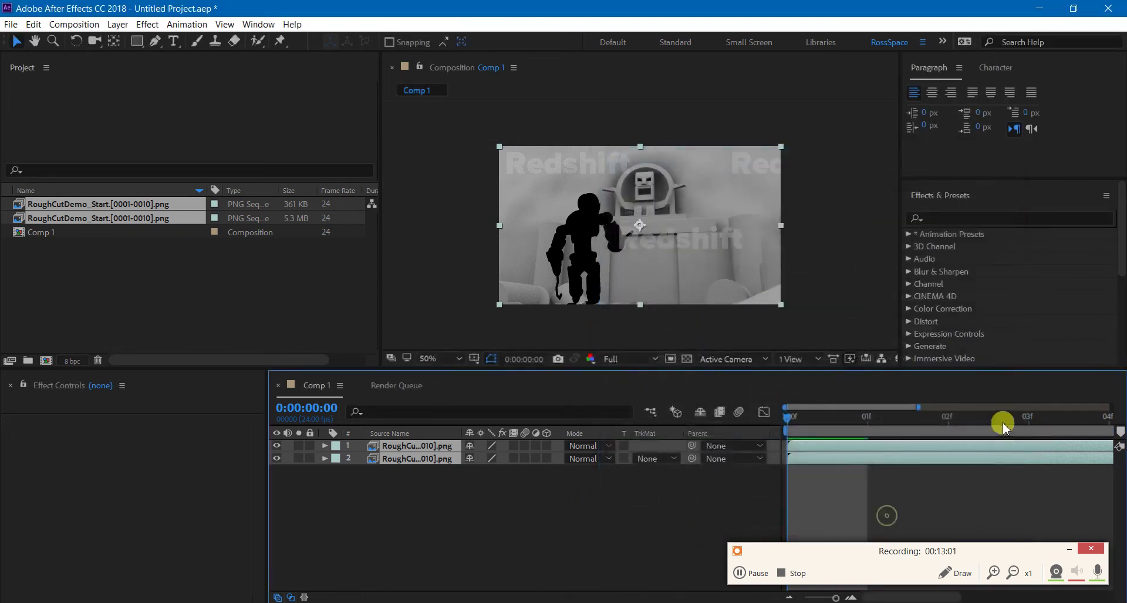
drag(1091, 403, 881, 416)
Play back Comp 1 from its first frame and scrub through the frames to check both layers together
click(1074, 417)
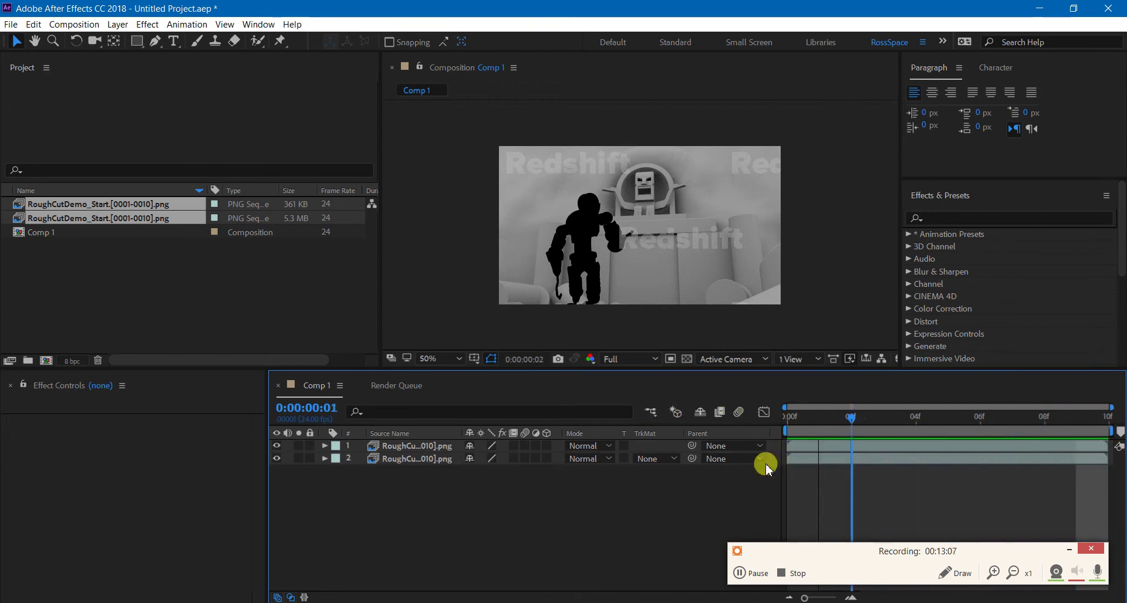
key(Home)
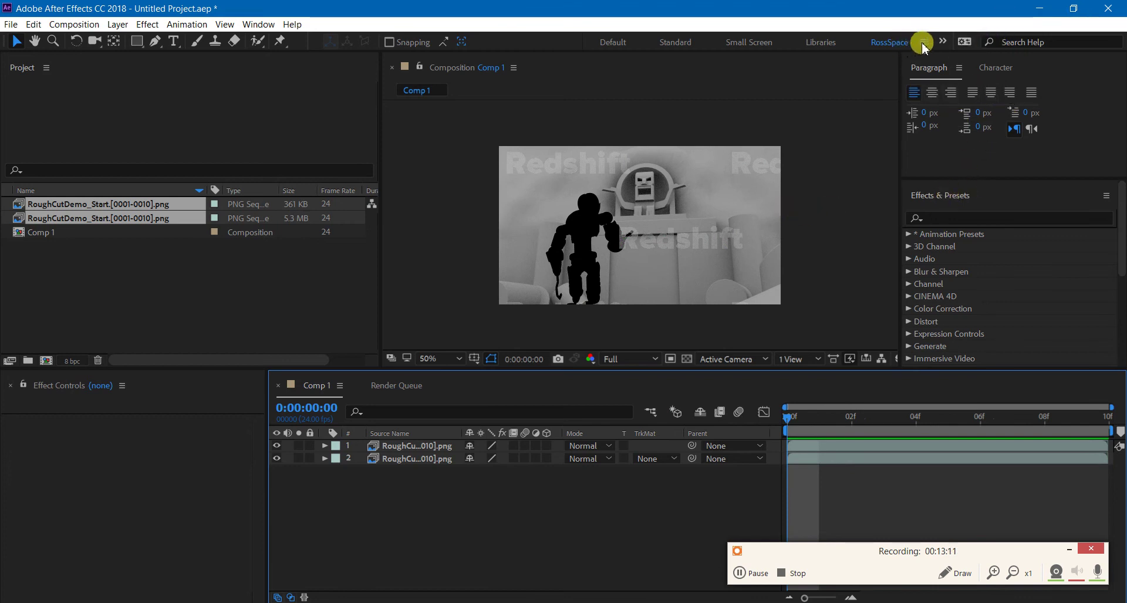
key(space)
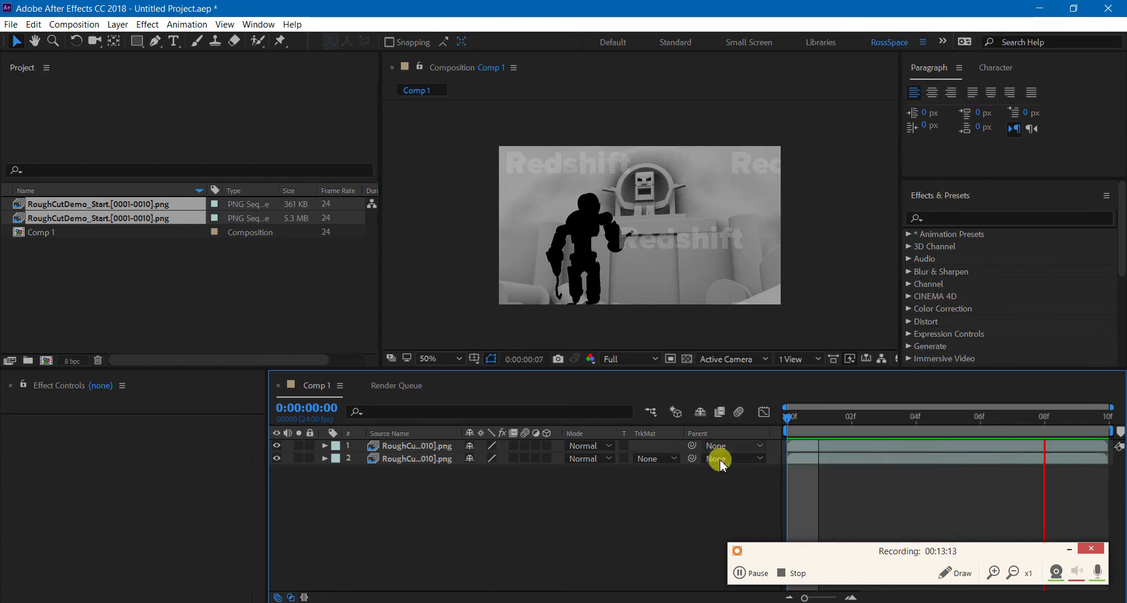
key(space)
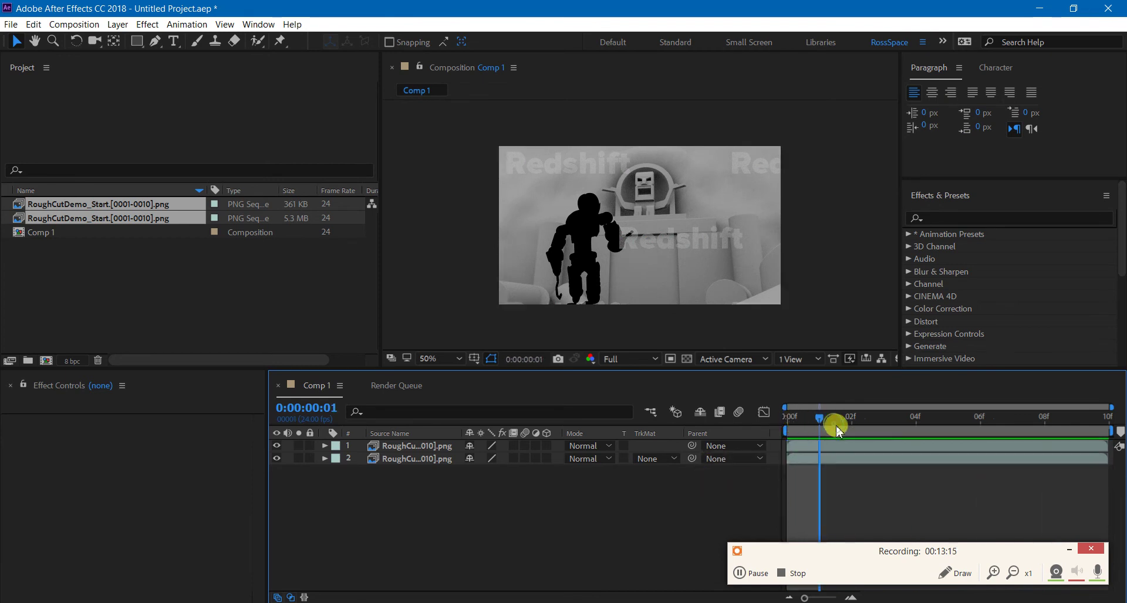
click(429, 449)
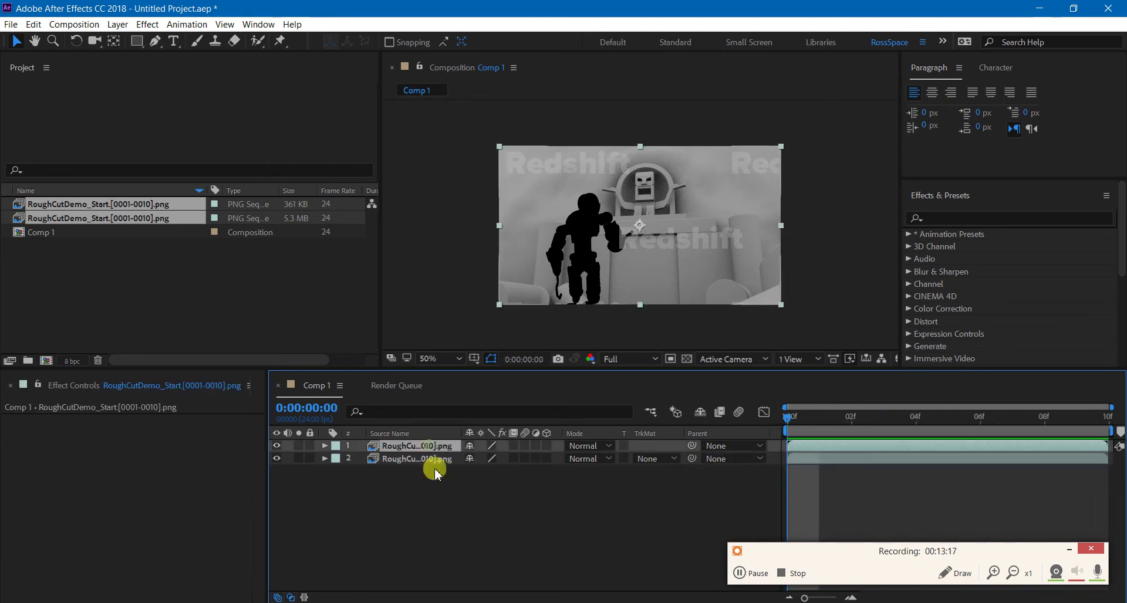
click(440, 460)
mouse_move(455, 433)
mouse_down()
mouse_move(555, 433)
mouse_move(435, 435)
mouse_move(462, 435)
mouse_up()
click(536, 498)
drag(851, 418, 755, 443)
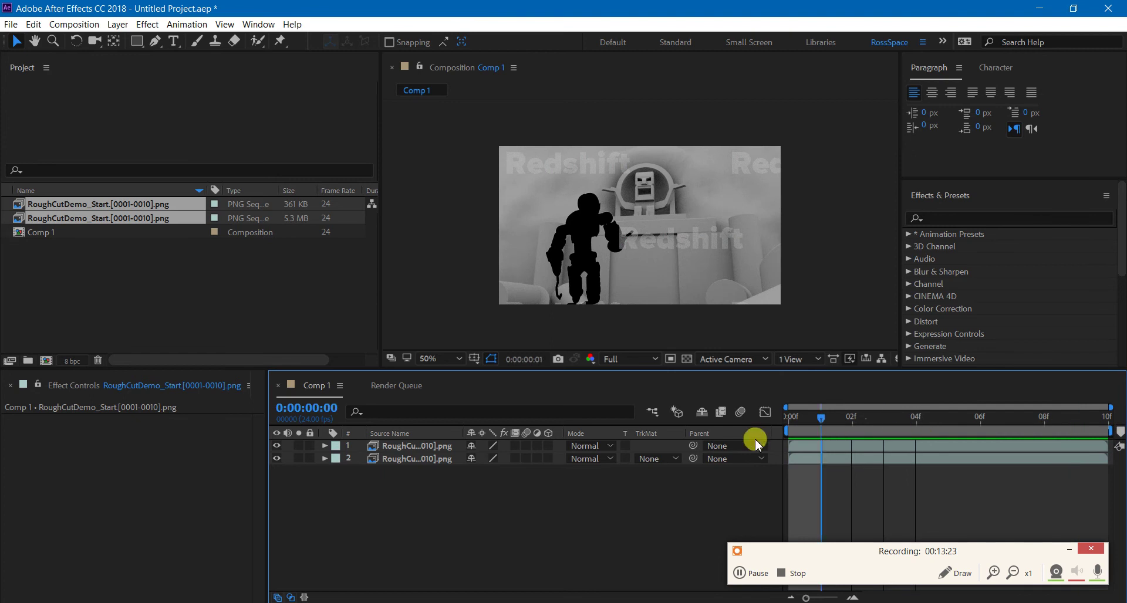
Extend the duration of Comp 1 to 0:00:01:10 and adjust the visible time range past the layers' end
click(342, 386)
click(404, 144)
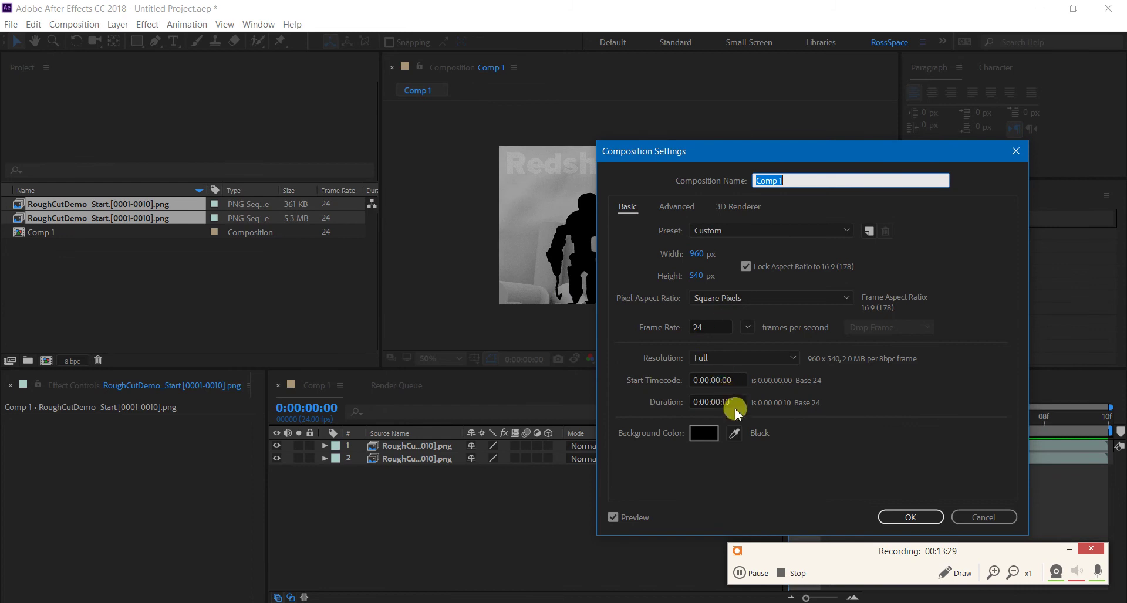
click(717, 404)
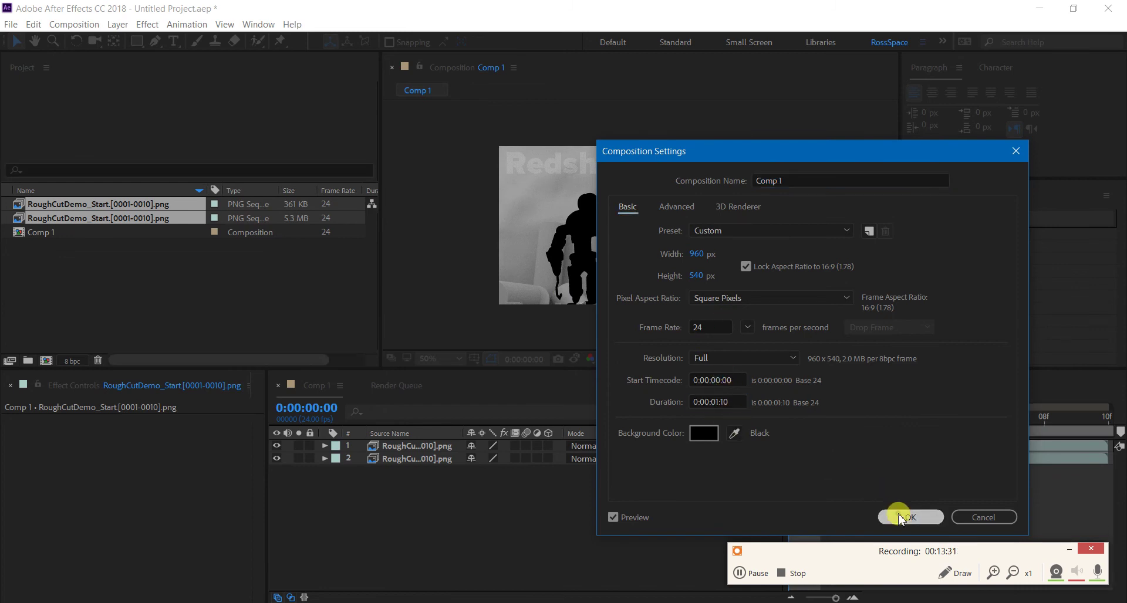
click(910, 517)
drag(883, 408, 941, 424)
Scrub through the layers and set the end of the work area to frame 10, where the sequences end
click(934, 445)
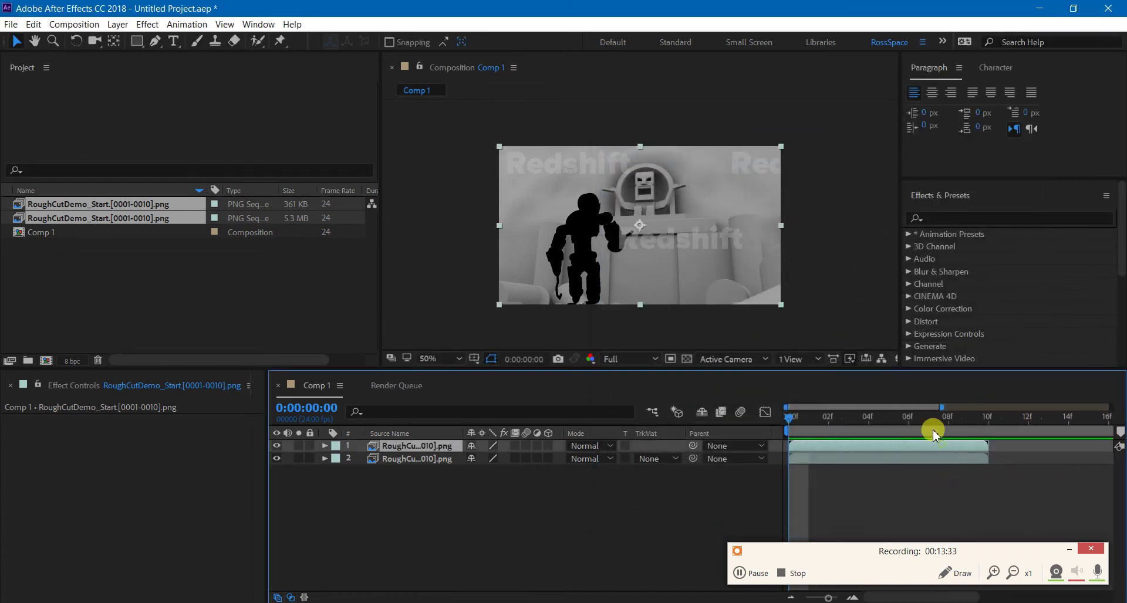
click(848, 418)
drag(807, 425, 743, 423)
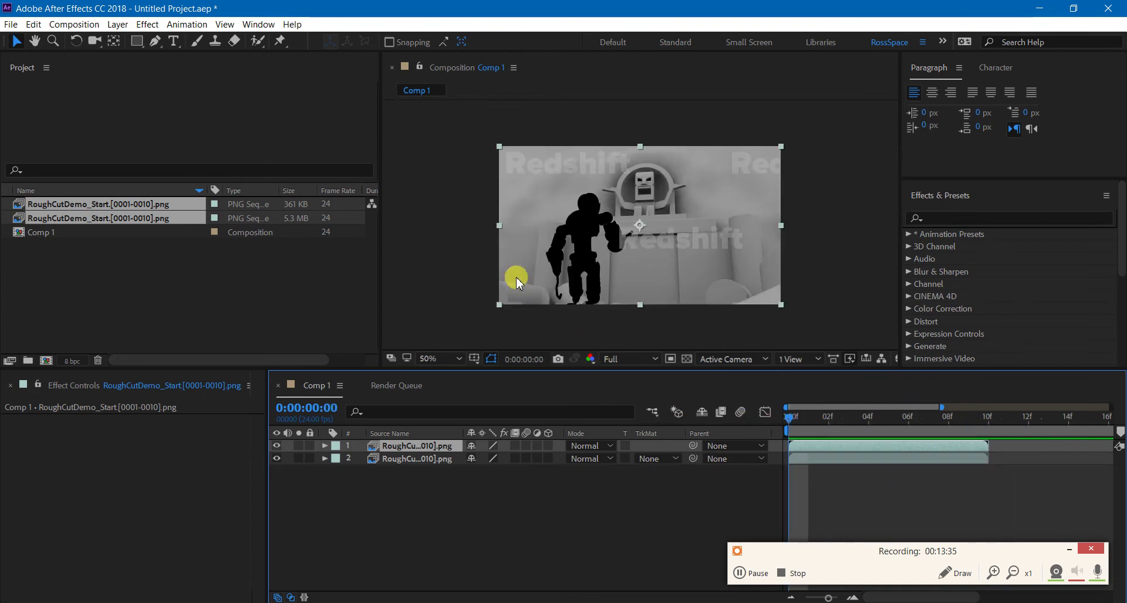
drag(979, 417, 800, 417)
click(942, 498)
key(n)
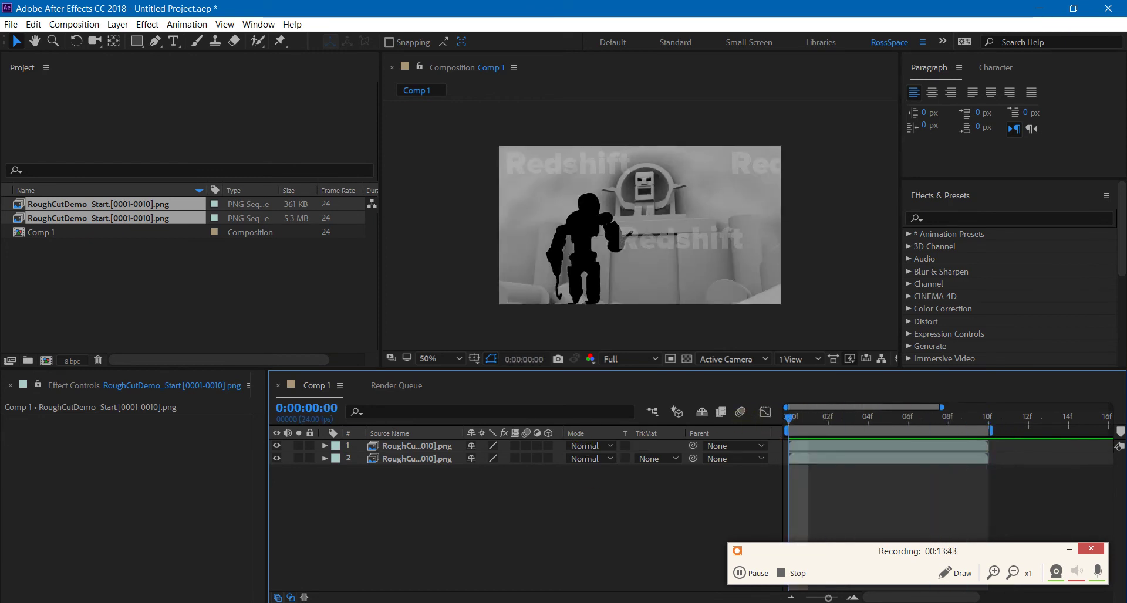
Switch to Maya, minimize the Render View, play back the robot animation, and return to After Effects
click(675, 590)
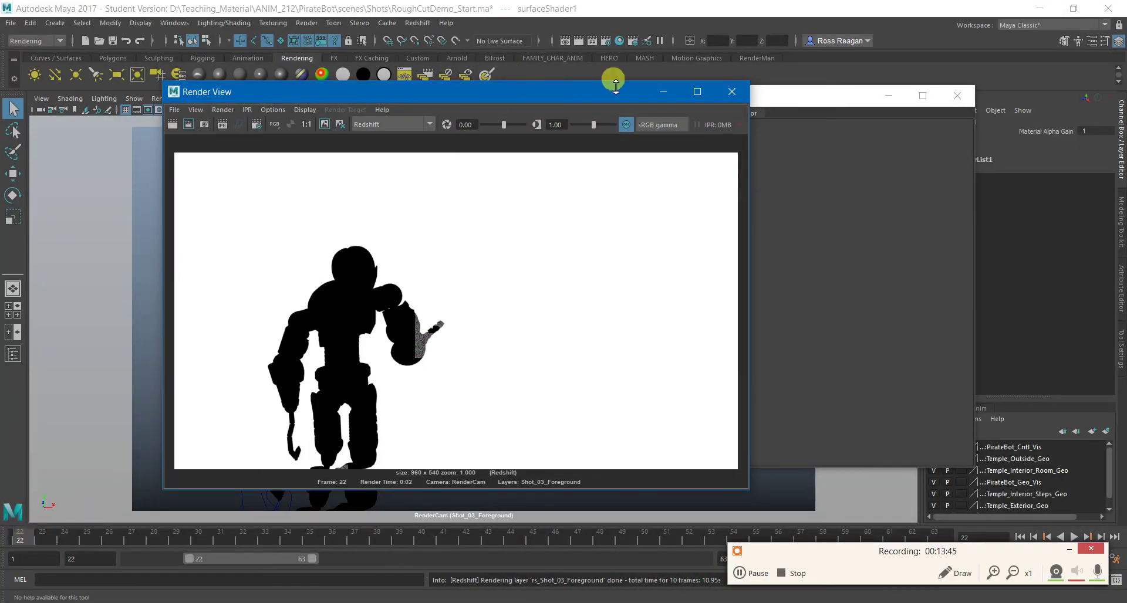
click(663, 91)
key(alt+v)
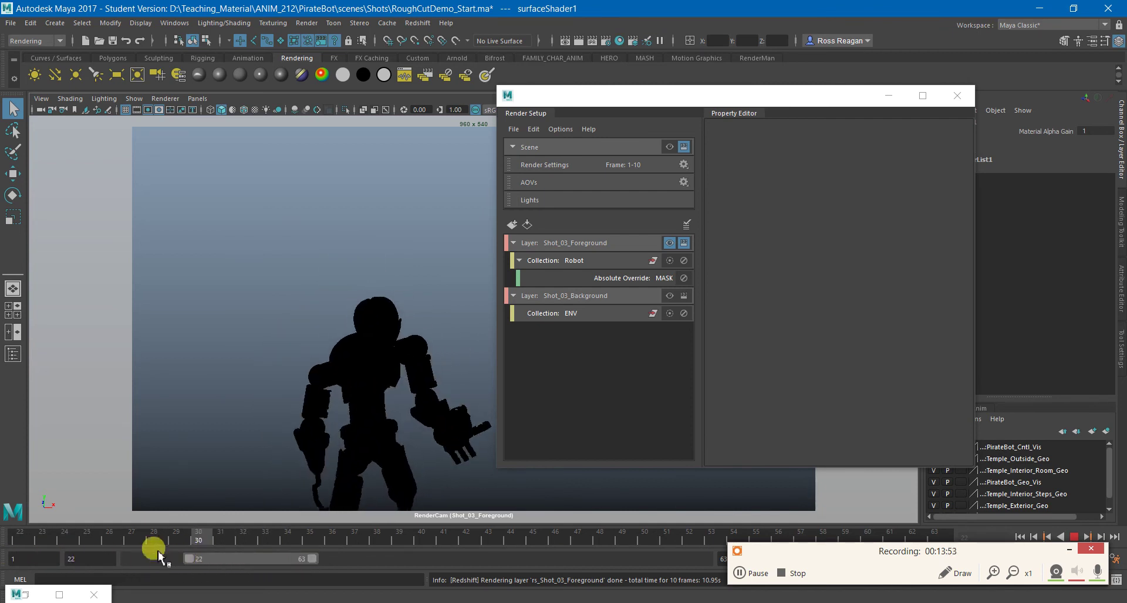
key(alt+v)
key(alt+Tab)
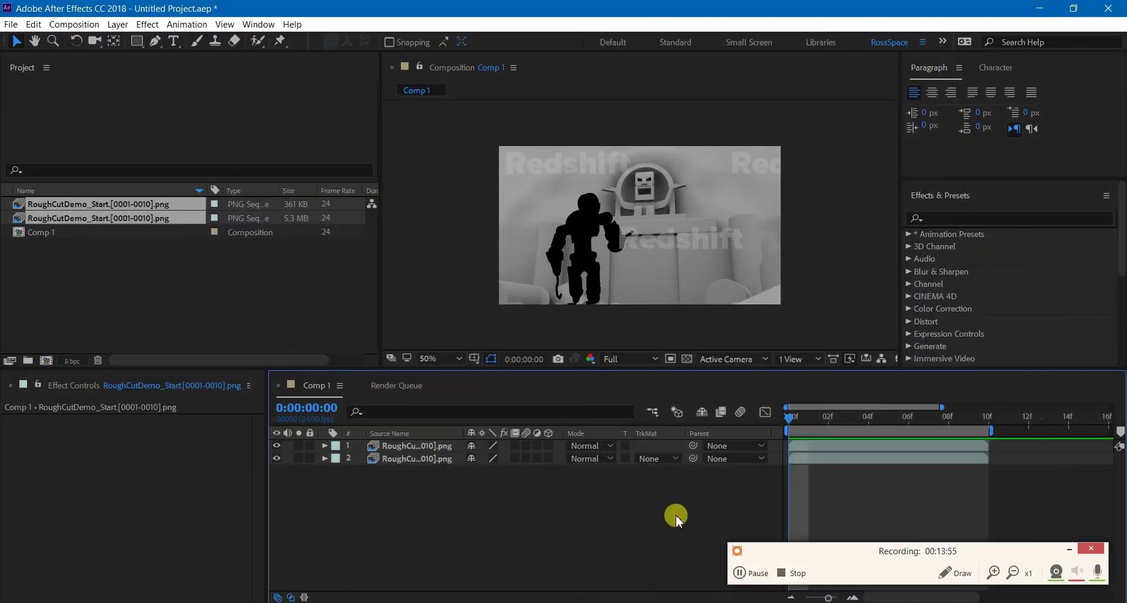
Pre-compose both sequence layers of Comp 1 into a new composition named Foreground_MASKED, moving all attributes and opening it
click(417, 446)
click(460, 500)
click(423, 447)
shift+click(431, 460)
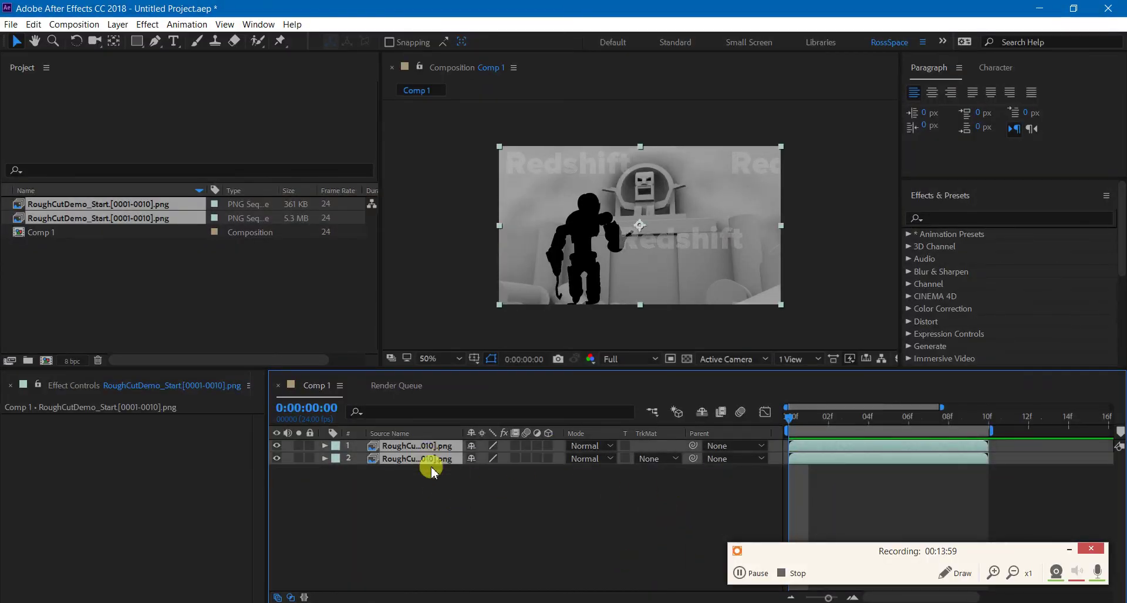
right_click(437, 461)
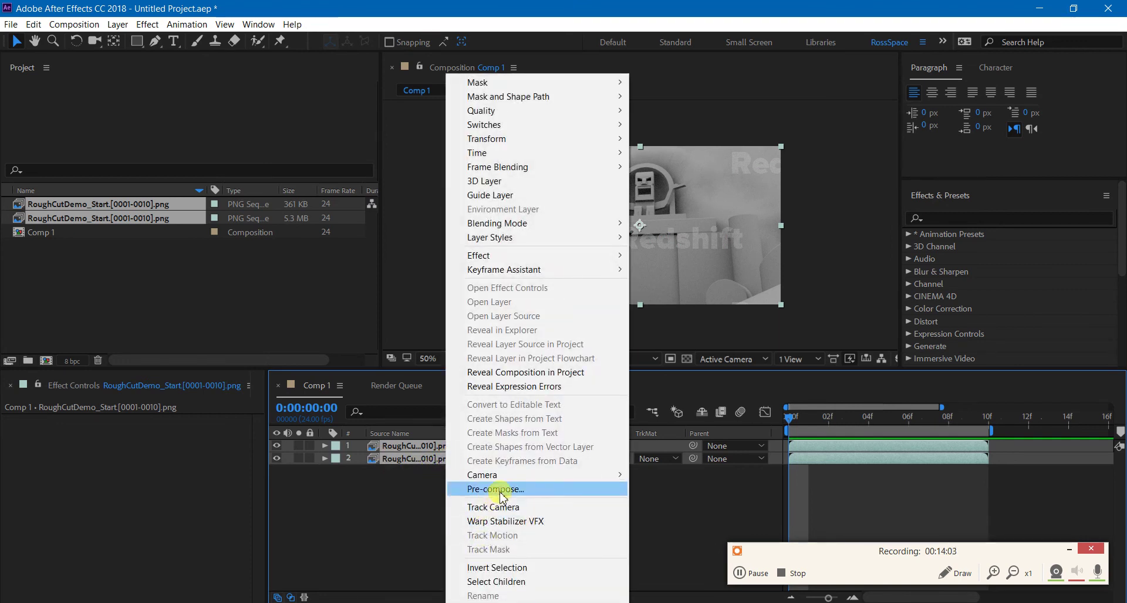
click(500, 490)
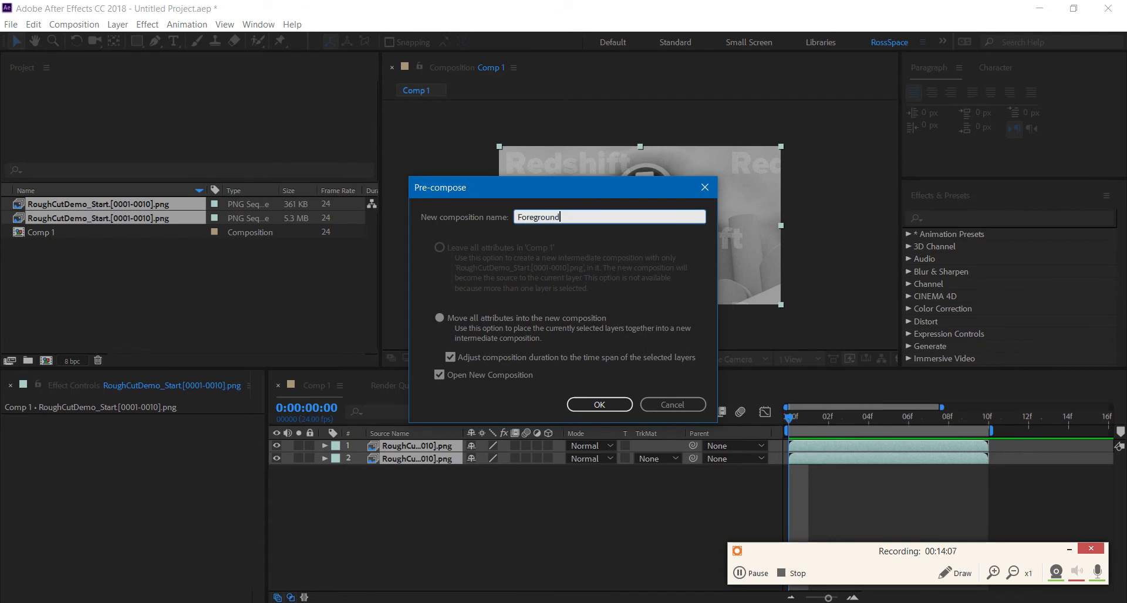
key(Return)
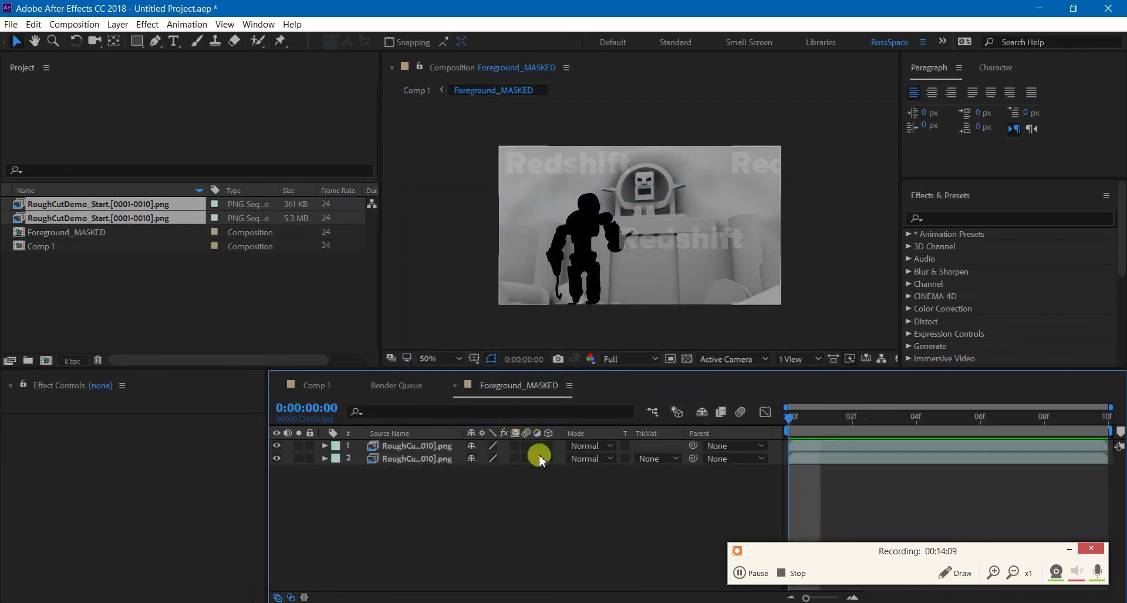
Return to Comp 1 and add the 5.3 MB RoughCutDemo_Start.[0001-0010].png sequence beneath the Foreground_MASKED layer
click(325, 394)
click(121, 263)
click(110, 206)
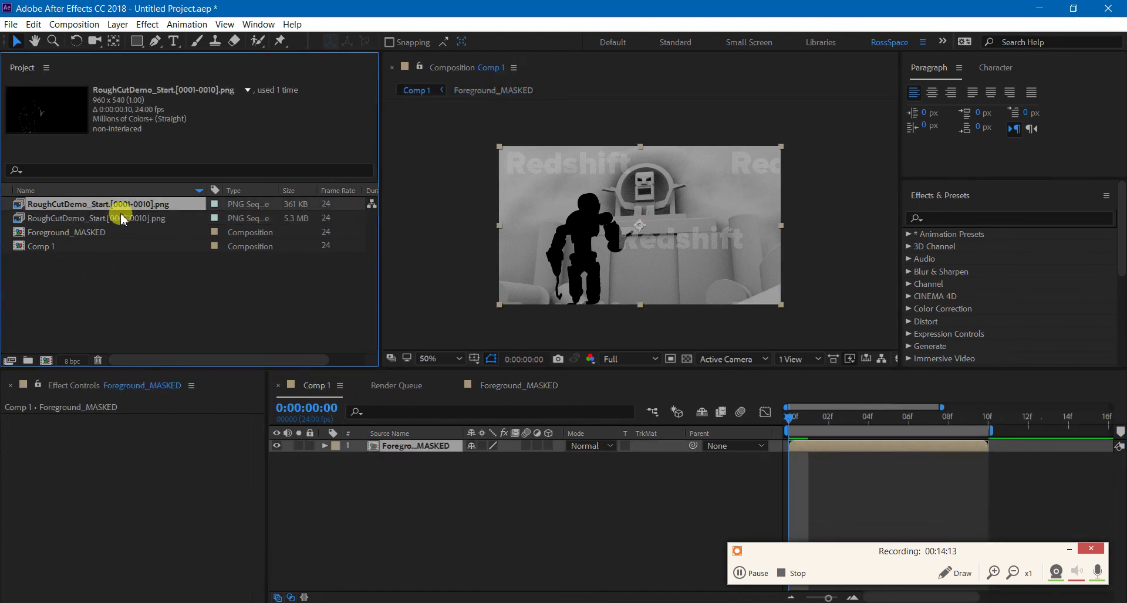
drag(144, 219, 455, 467)
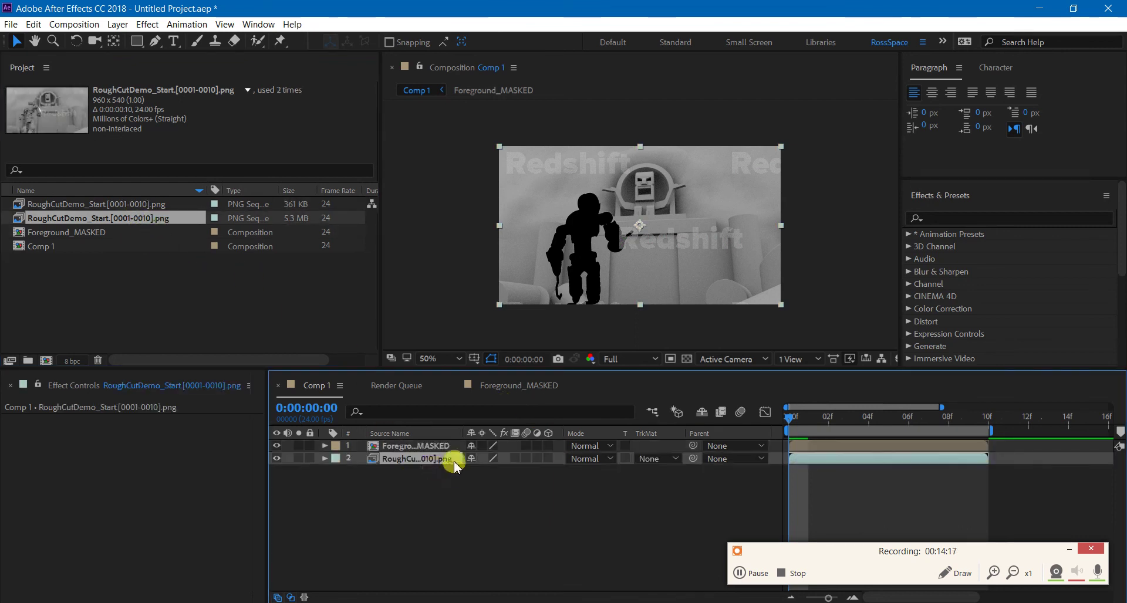
click(478, 492)
click(456, 490)
Reopen the Foreground_MASKED composition from its layer and check which timeline columns can be shown
click(360, 386)
double_click(418, 445)
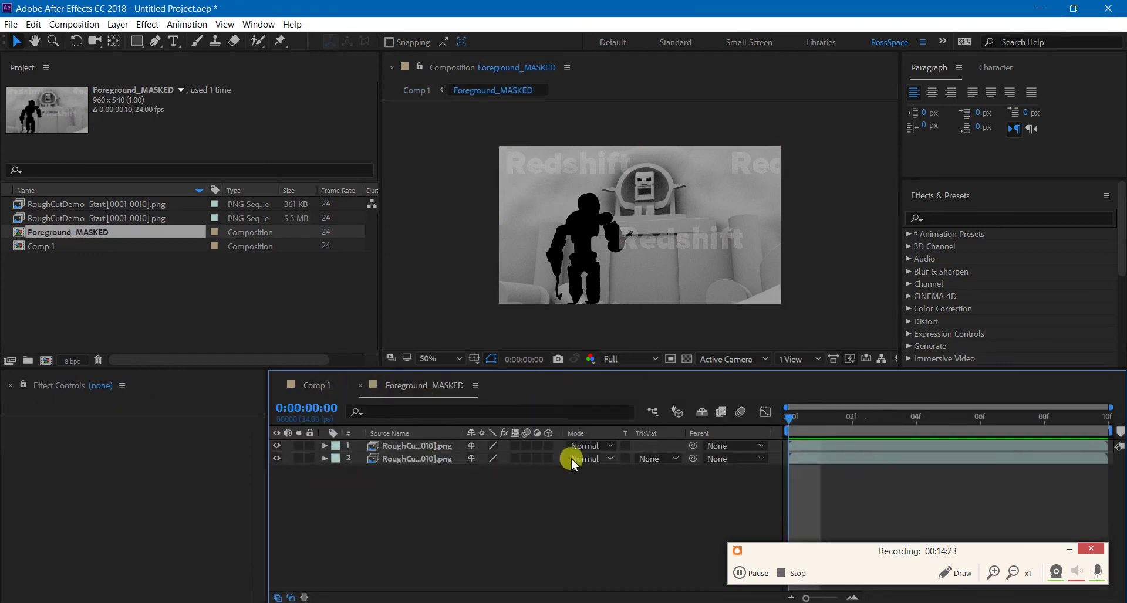
right_click(597, 433)
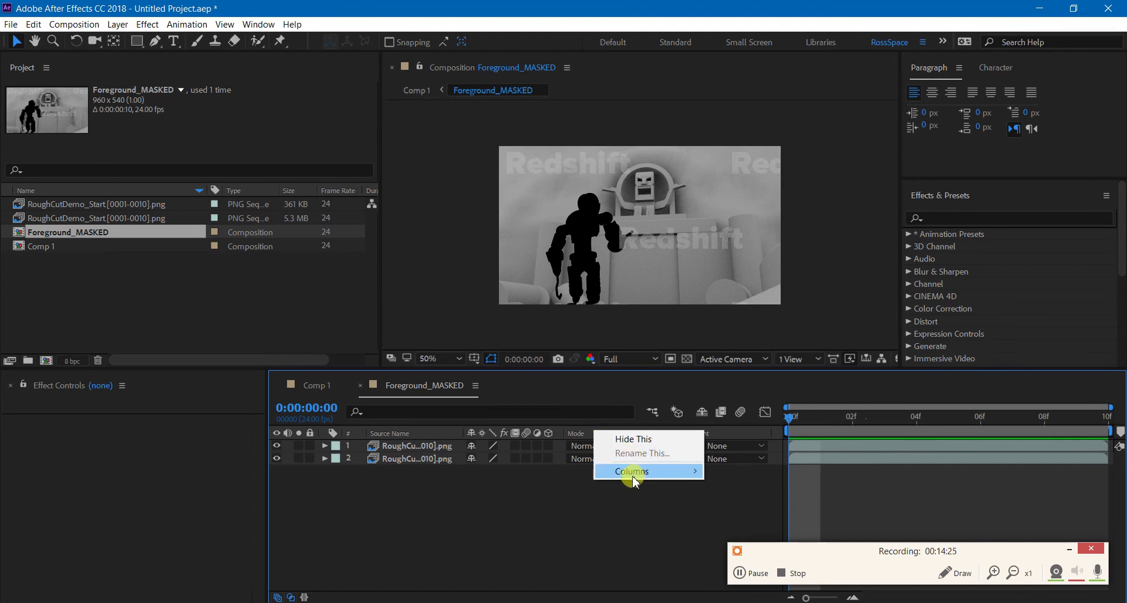
mouse_move(631, 473)
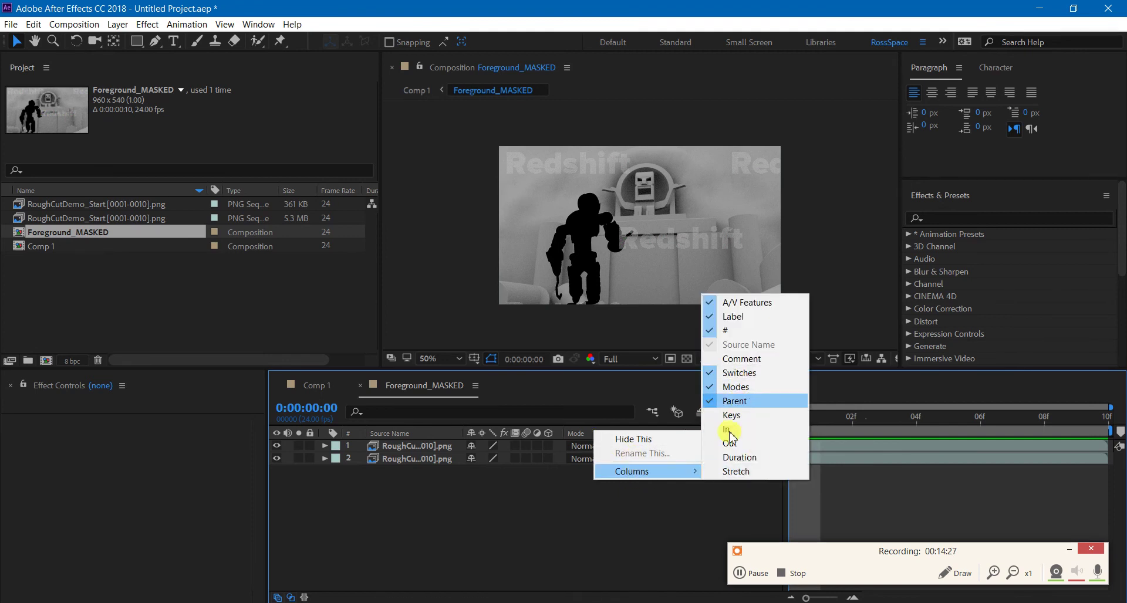
click(594, 557)
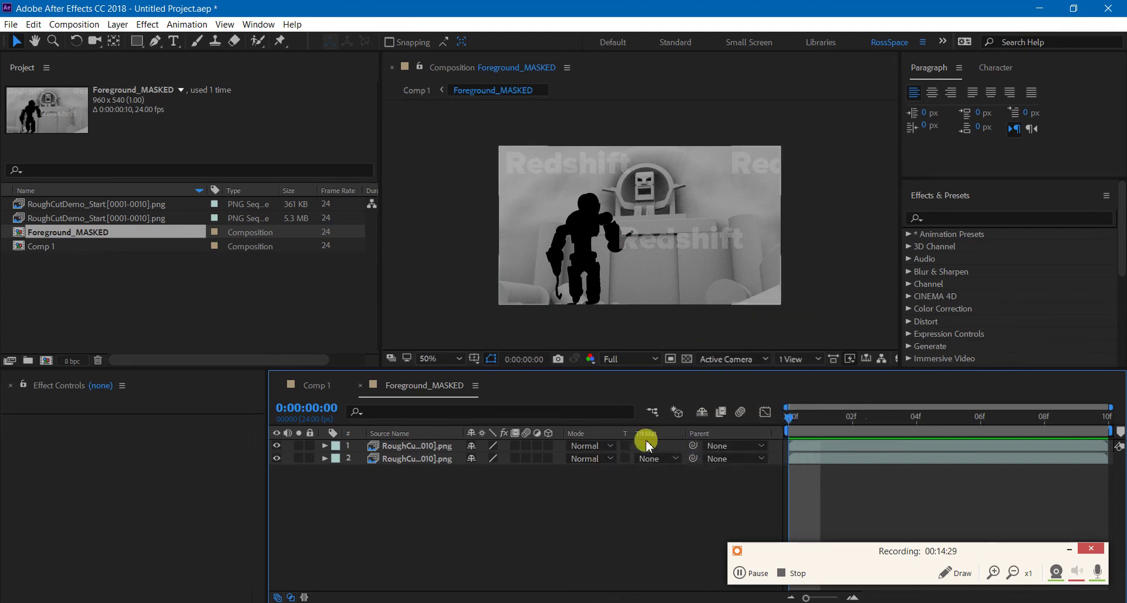
Try Luma Matte and Luma Inverted Matte as the track matte of the lower sequence layer
click(435, 459)
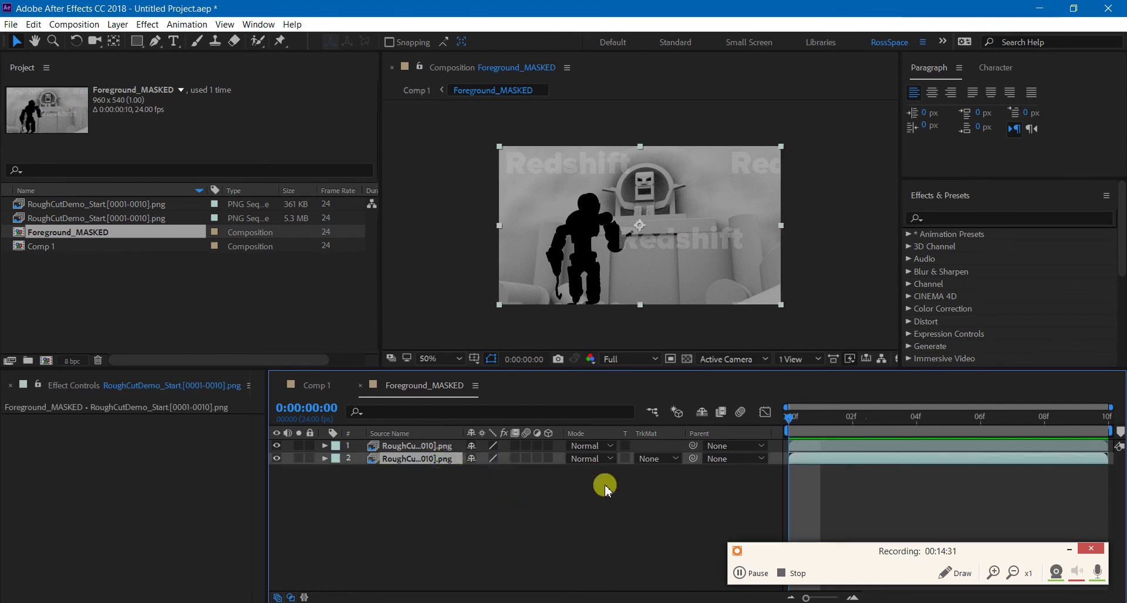
click(651, 458)
click(656, 520)
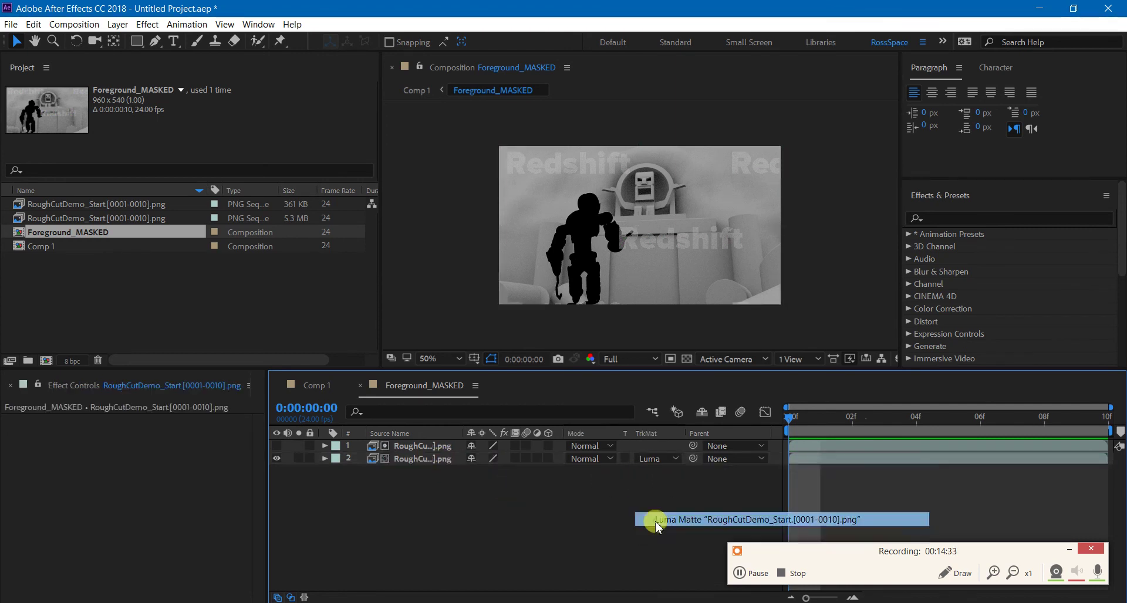
click(648, 461)
click(669, 531)
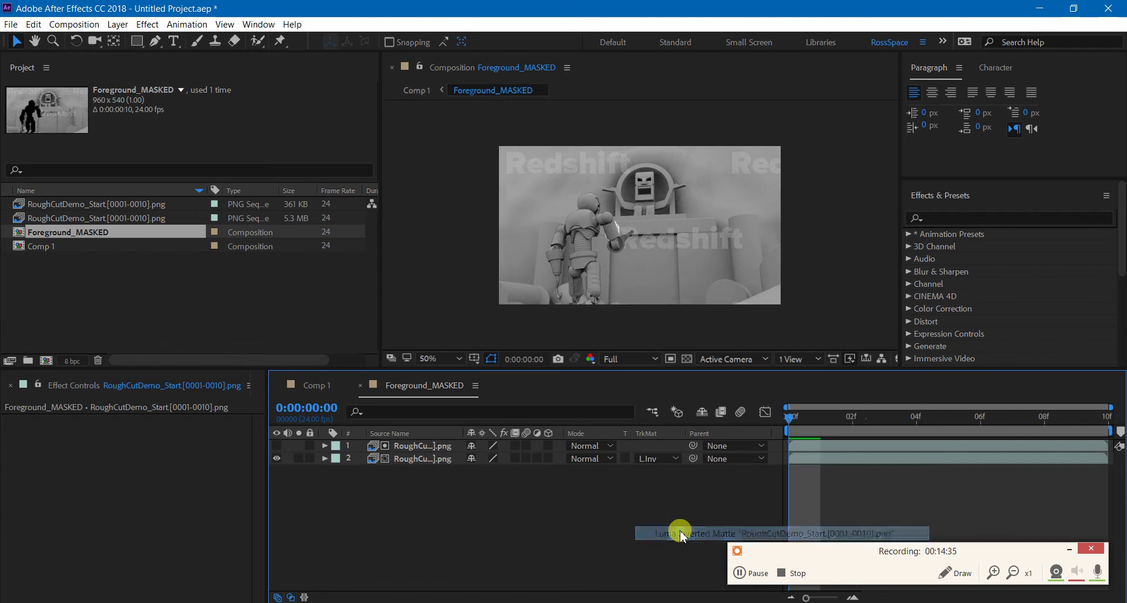
Set the lower sequence layer's track matte to Alpha Matte, comparing it with Alpha Inverted Matte
click(652, 458)
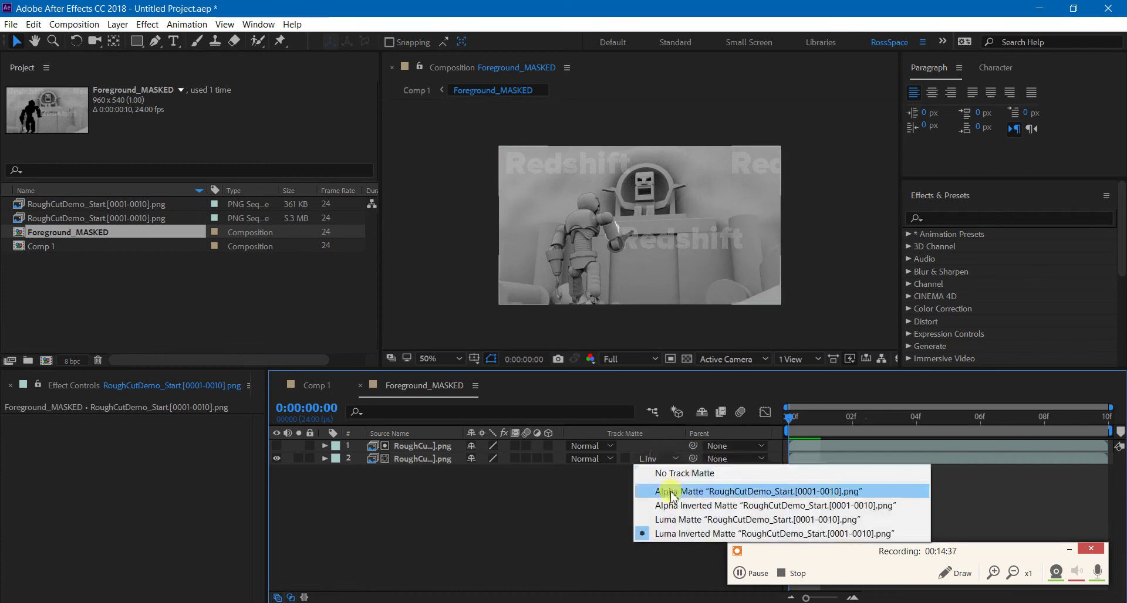
click(669, 496)
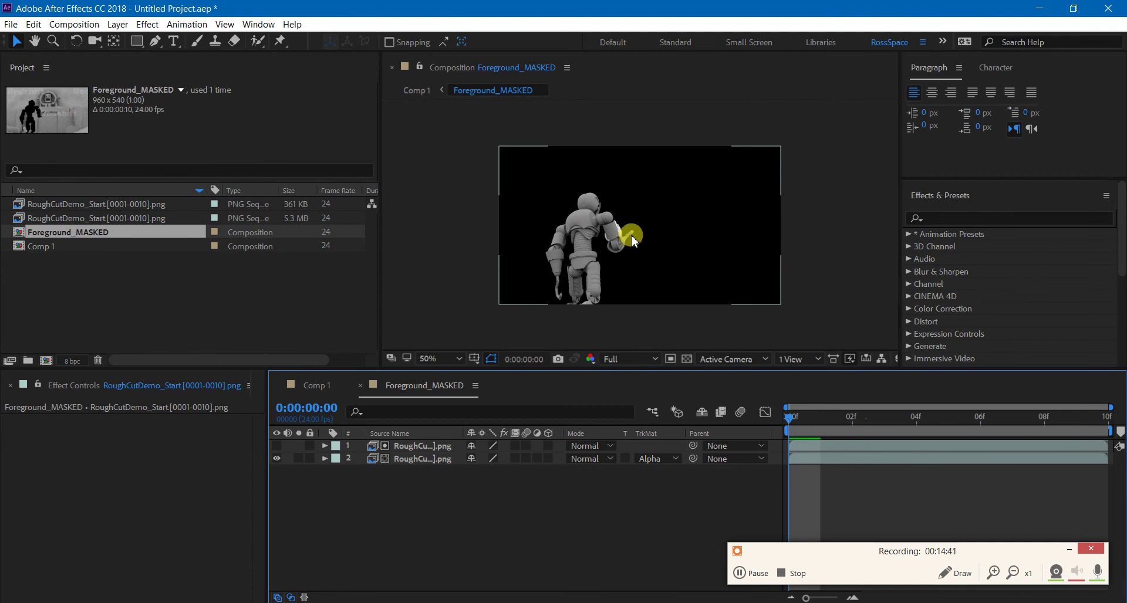
click(662, 459)
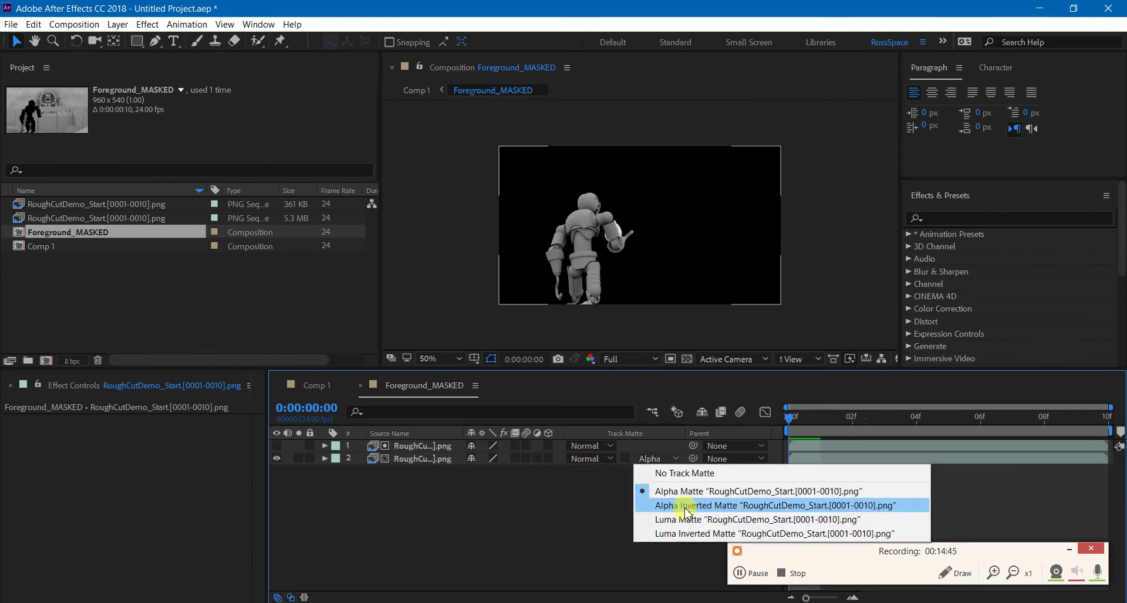
click(686, 506)
click(660, 458)
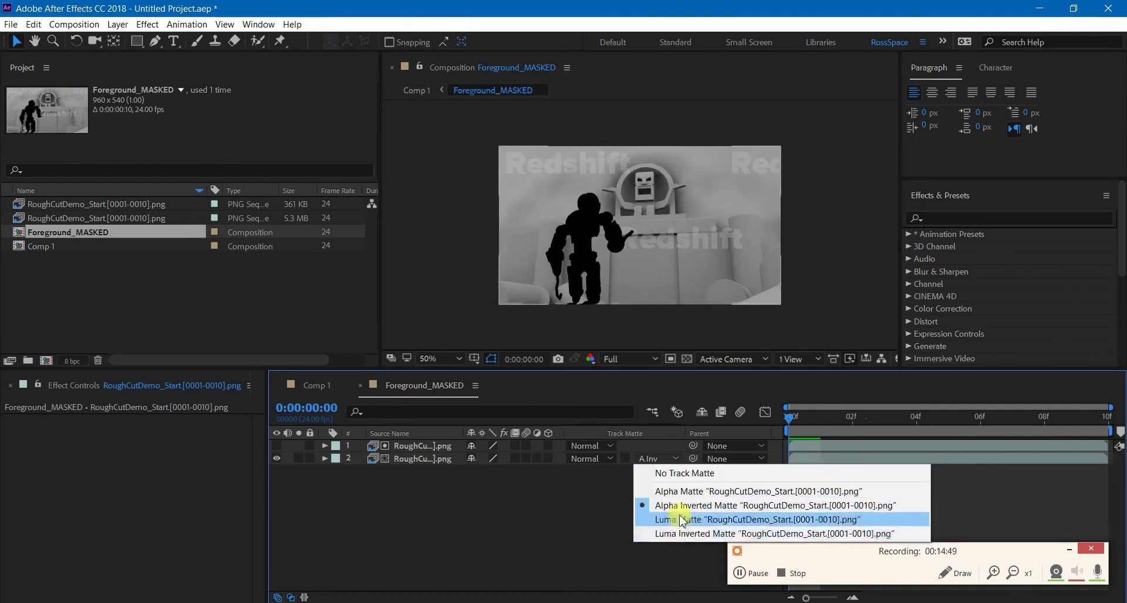
click(649, 492)
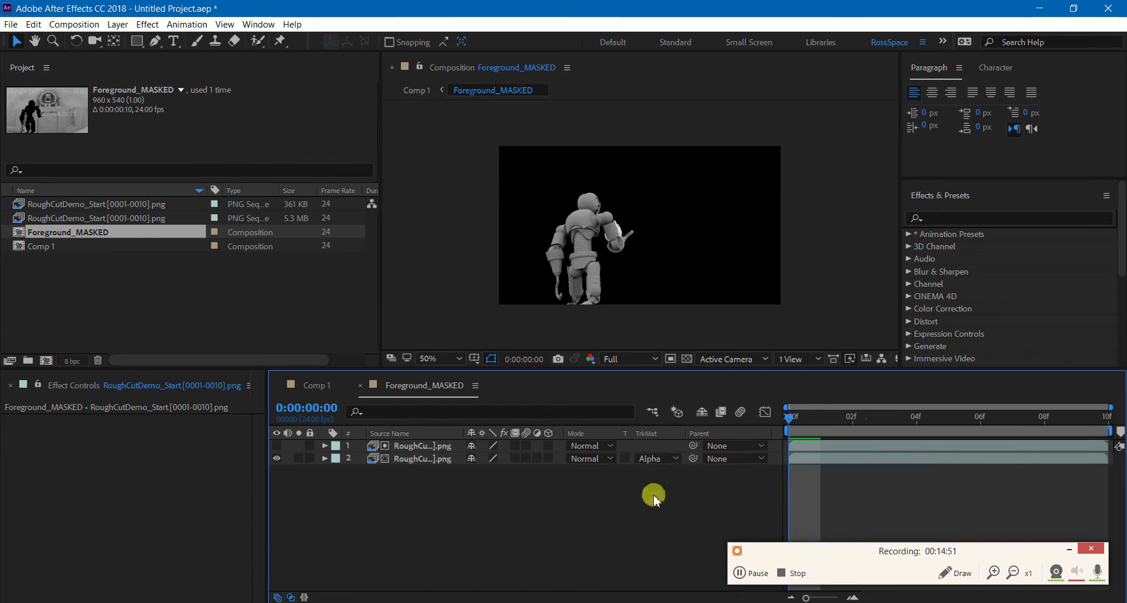
Show the transparency grid in Foreground_MASKED and inspect the edges of the robot cutout
scroll(644, 224, up, 3)
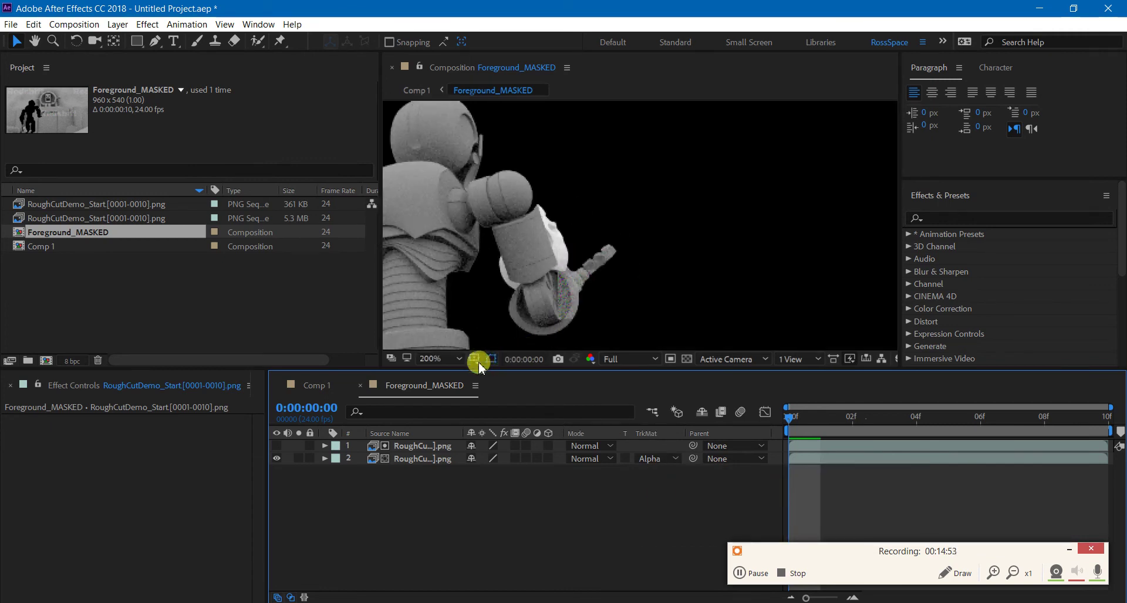
click(684, 361)
scroll(651, 252, down, 4)
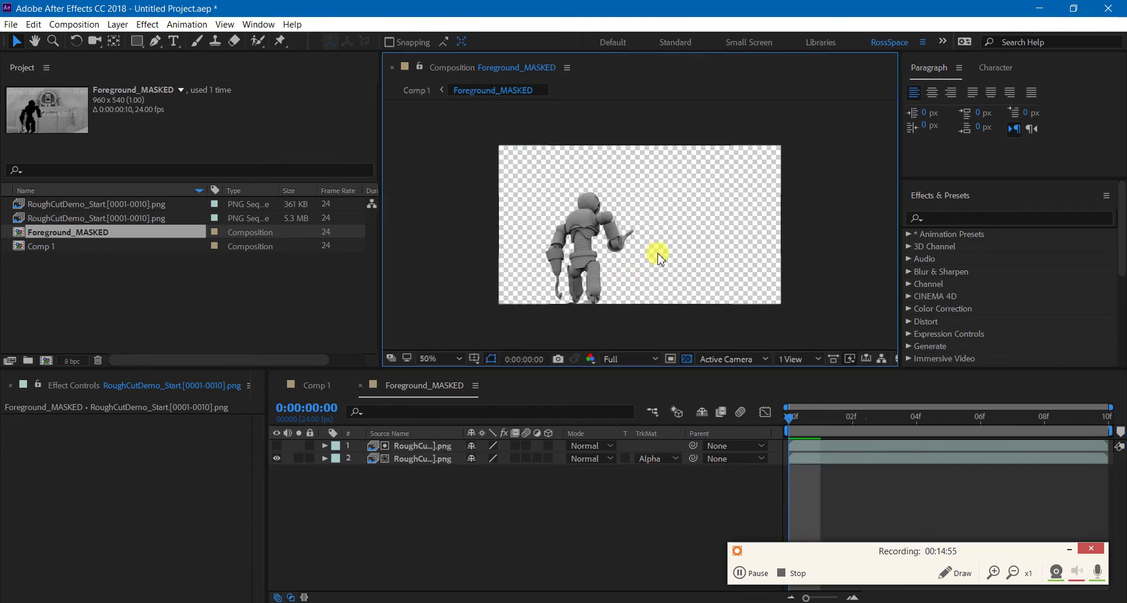
scroll(590, 296, up, 2)
scroll(590, 292, down, 2)
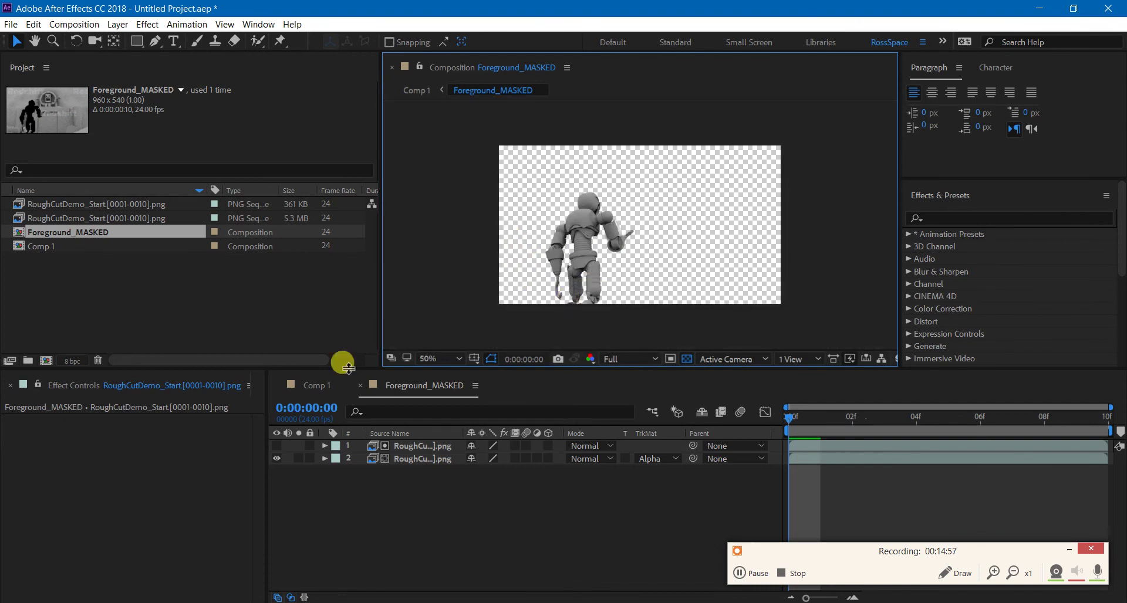
In Comp 1, toggle the background layer's visibility and the transparency grid to check the robot cutout over it
click(306, 393)
click(422, 477)
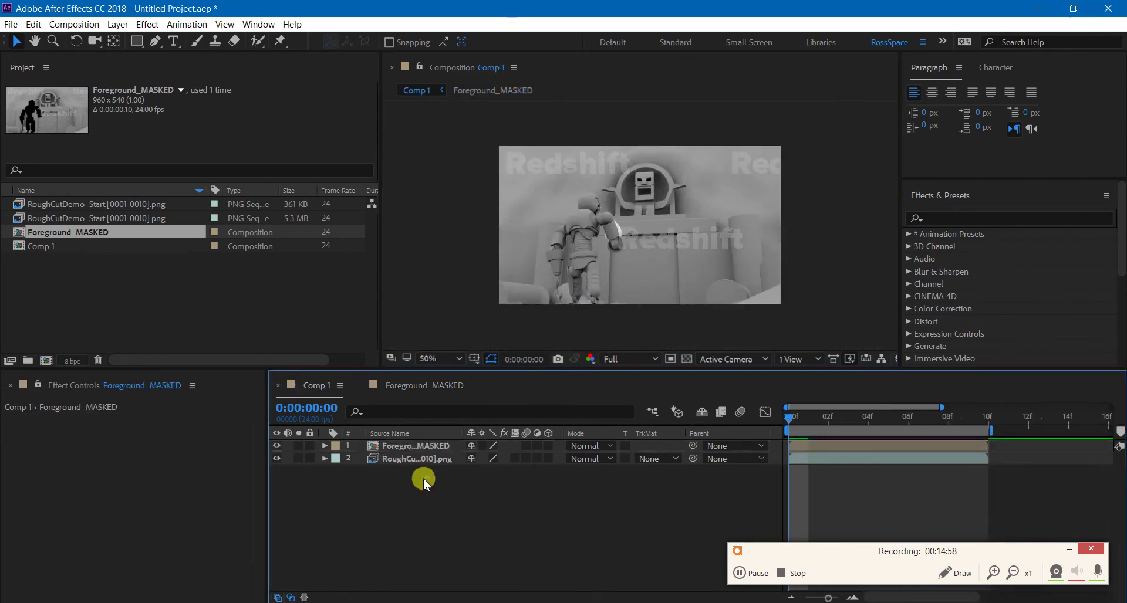
click(276, 459)
click(276, 459)
click(277, 459)
click(276, 459)
click(277, 459)
click(684, 359)
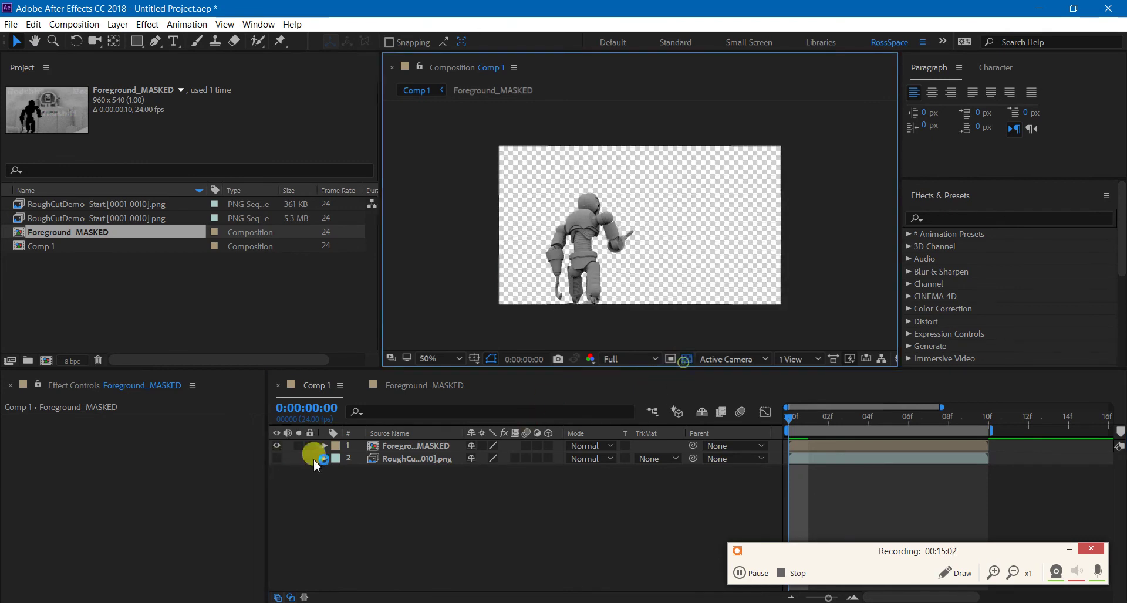
click(277, 459)
Find the Gaussian Blur effect, apply it to the background sequence layer, and set its Blurriness to 7.0
scroll(586, 208, up, 2)
click(988, 217)
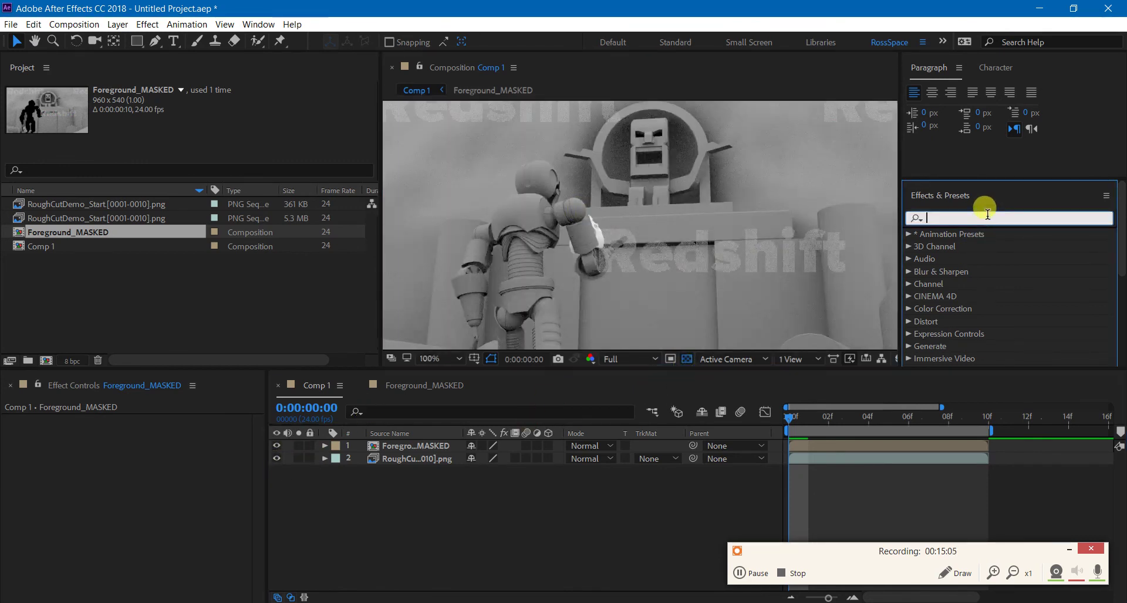
text(blur)
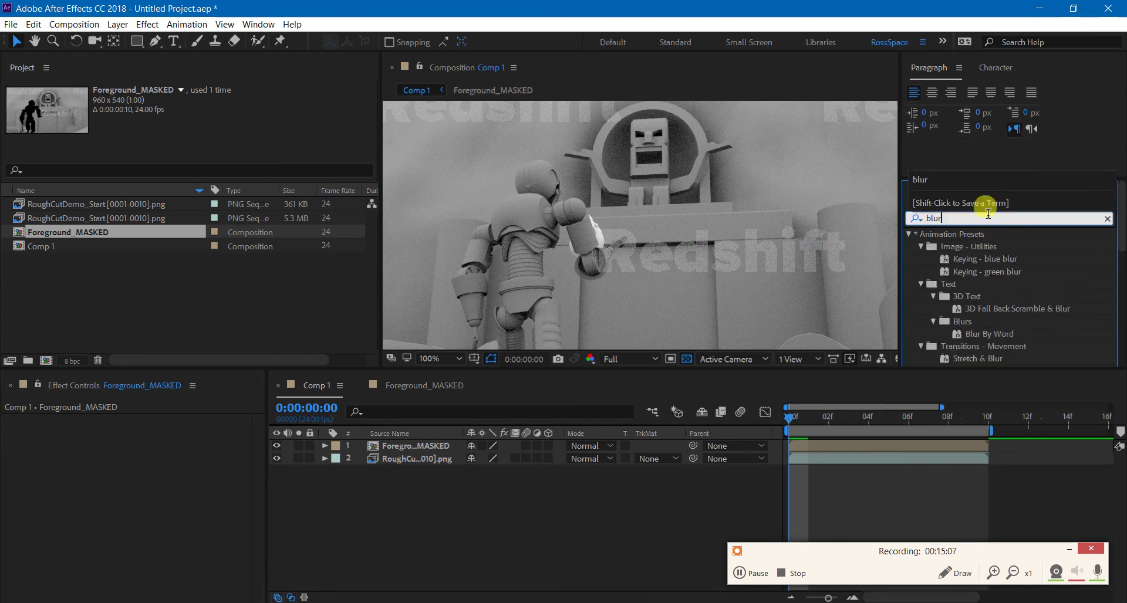
scroll(965, 322, down, 5)
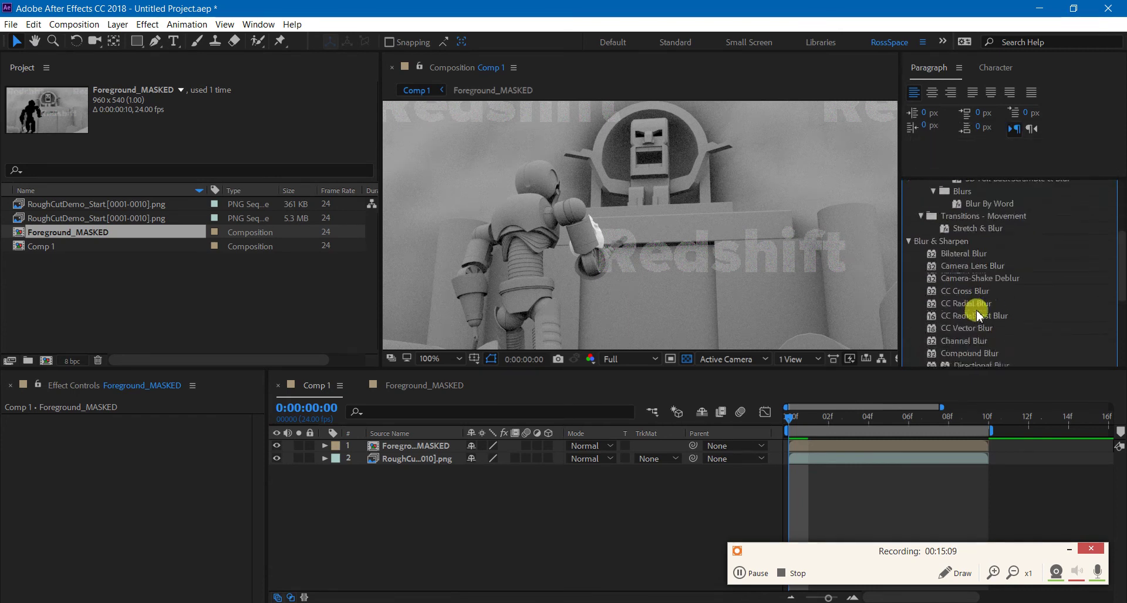
scroll(986, 312, down, 2)
click(977, 335)
drag(981, 342, 430, 468)
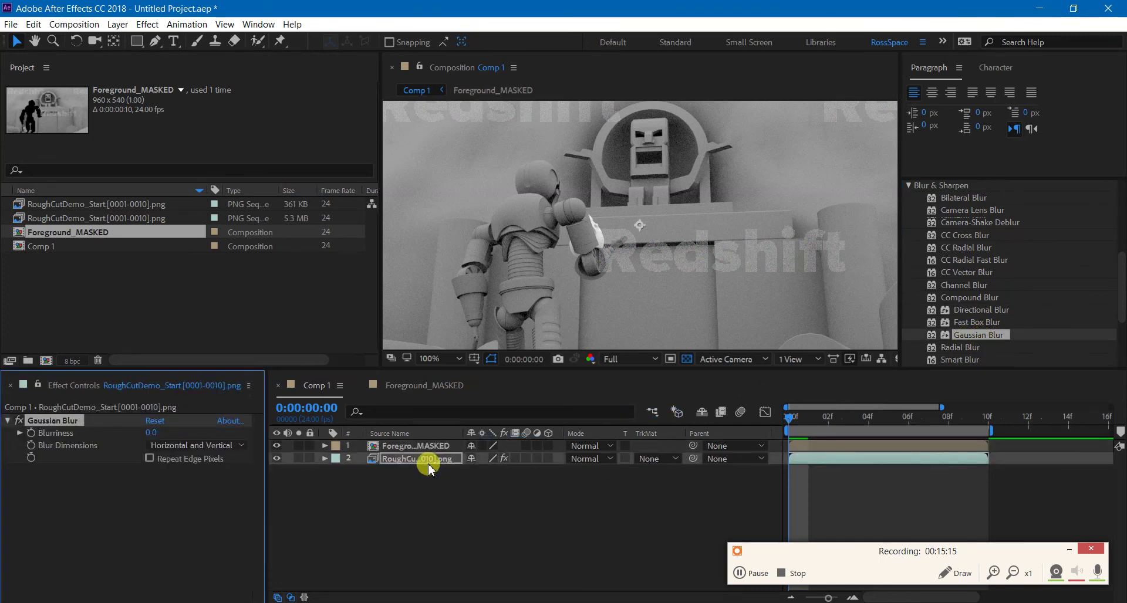
drag(151, 431, 190, 436)
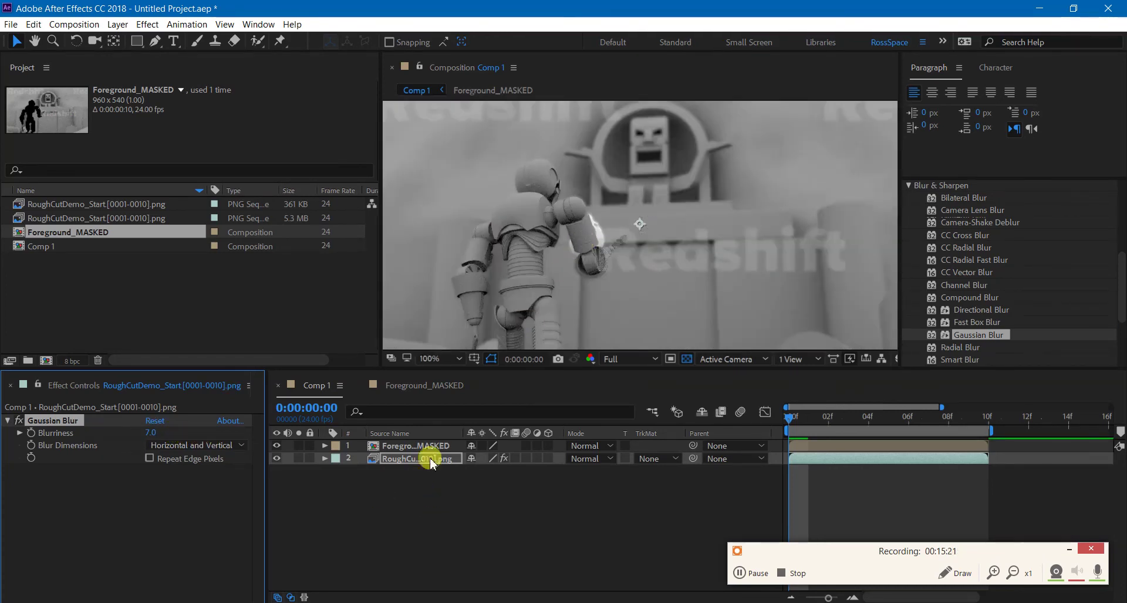
Toggle the Foreground_MASKED layer's visibility and compare the sharp robot with the blurred background up close
click(372, 482)
click(276, 446)
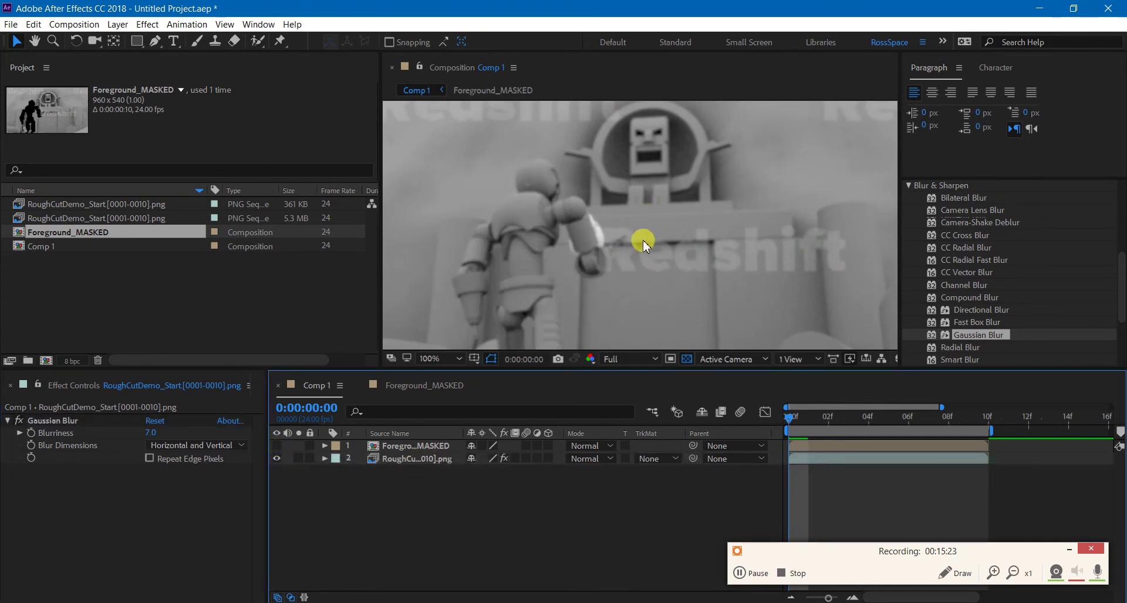
scroll(532, 253, up, 1)
scroll(529, 251, down, 2)
scroll(537, 253, down, 1)
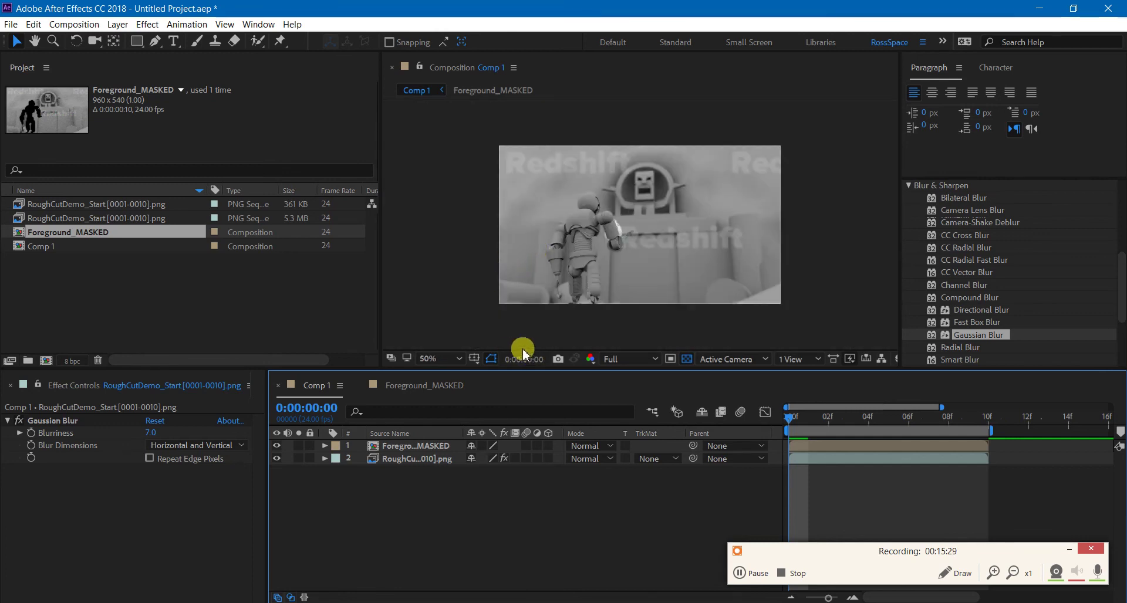
scroll(511, 280, up, 2)
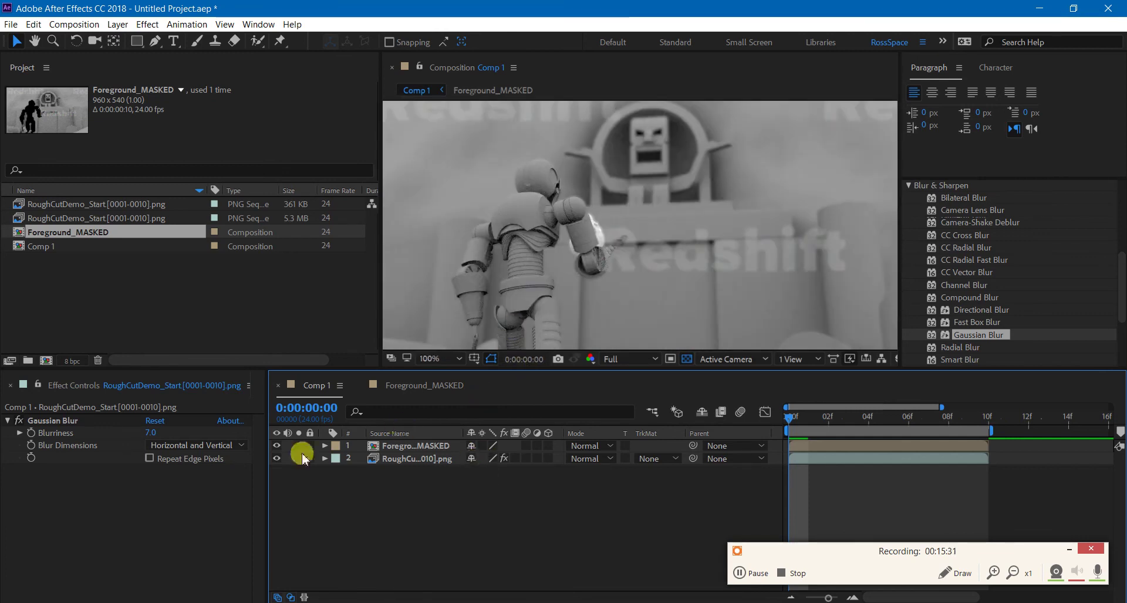
right_click(70, 432)
key(Escape)
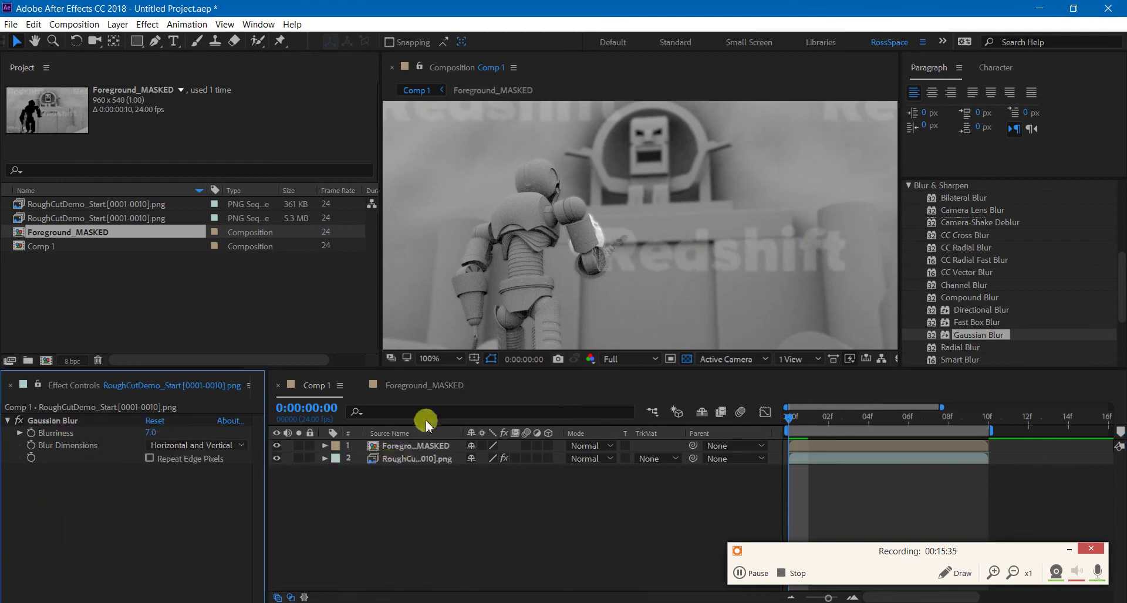
Set the background sequence layer's Gaussian Blur Blurriness to 10.0 and enable Repeat Edge Pixels
click(426, 451)
click(466, 535)
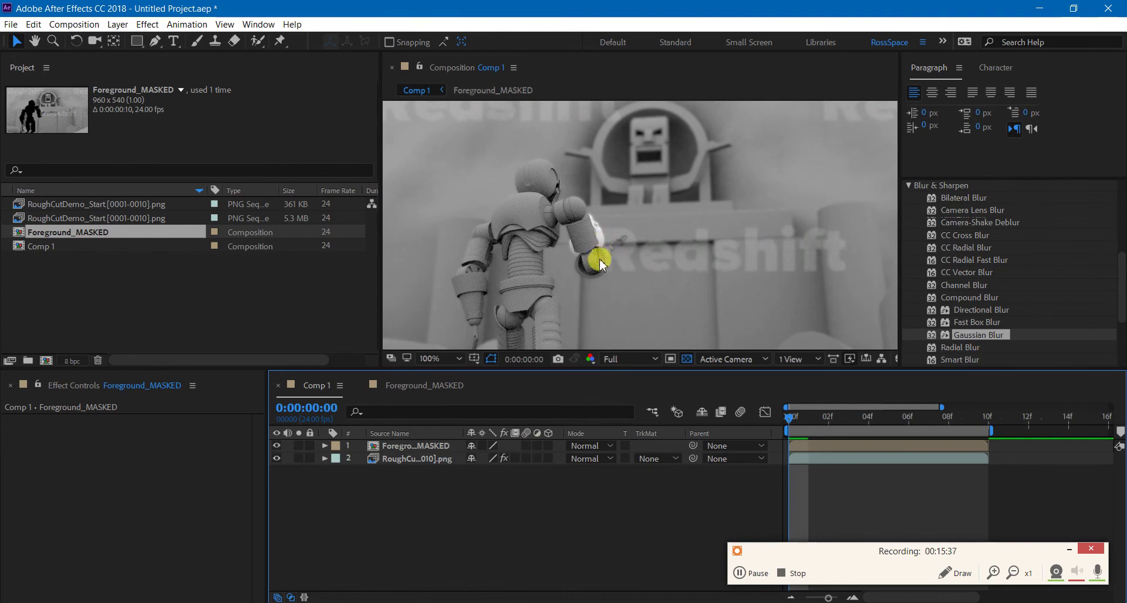
drag(563, 263, 627, 244)
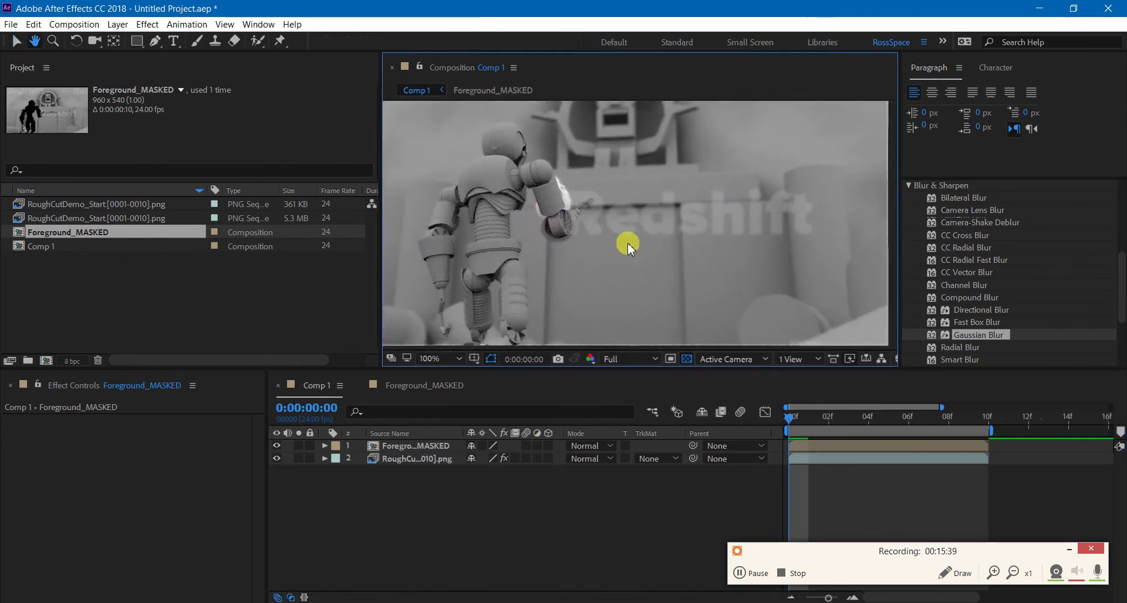
scroll(575, 301, down, 1)
click(418, 459)
click(152, 434)
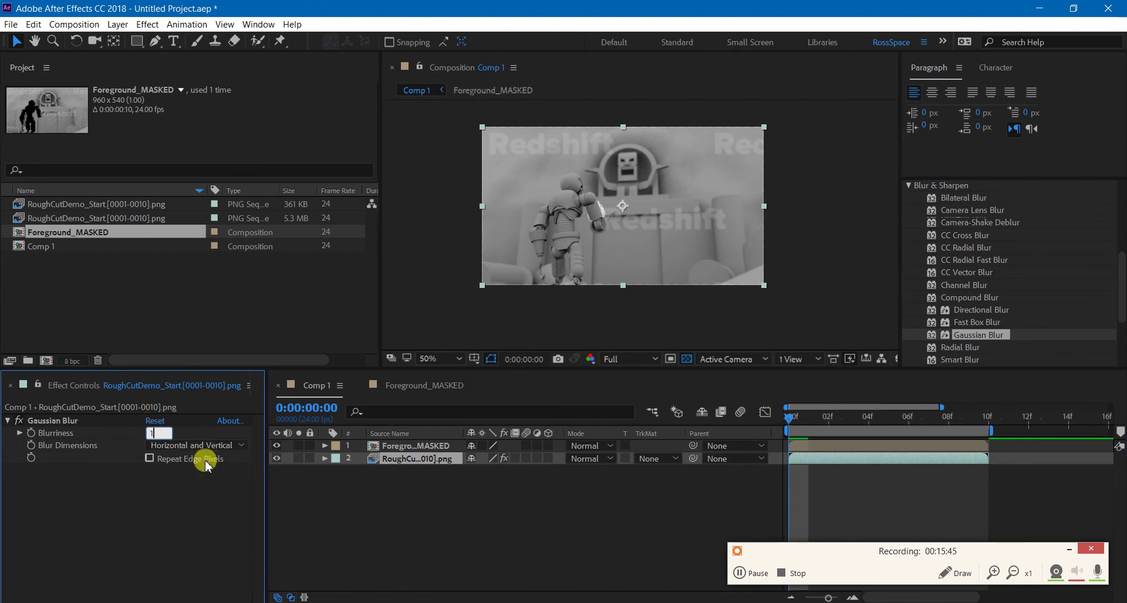
text(0)
key(Return)
scroll(640, 226, up, 1)
drag(763, 238, 628, 209)
click(149, 458)
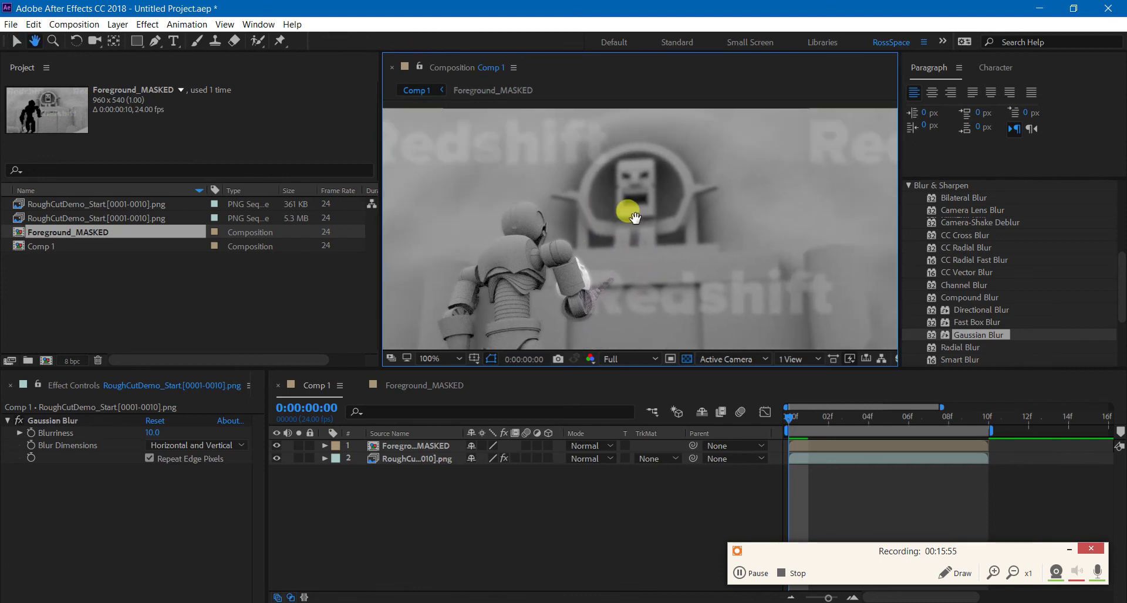
Inspect the robot against the blurred background, dismiss the calendar reminder, scrub through Comp 1's frames and return to the first frame
drag(679, 241, 674, 219)
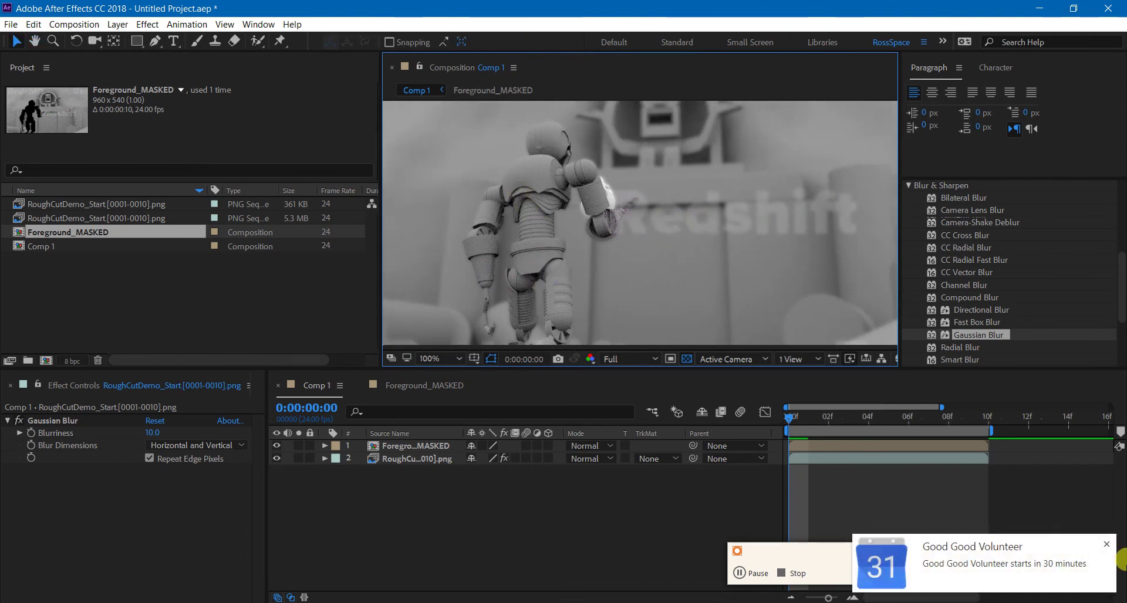
click(1107, 544)
drag(636, 268, 693, 201)
scroll(697, 206, down, 2)
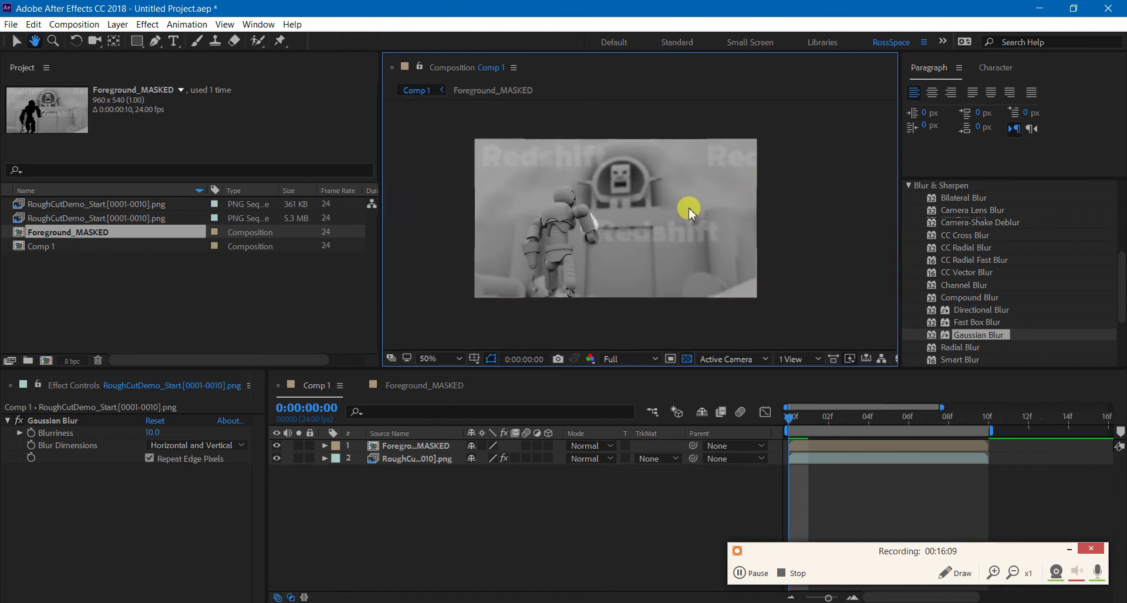
key(v)
drag(804, 421, 948, 416)
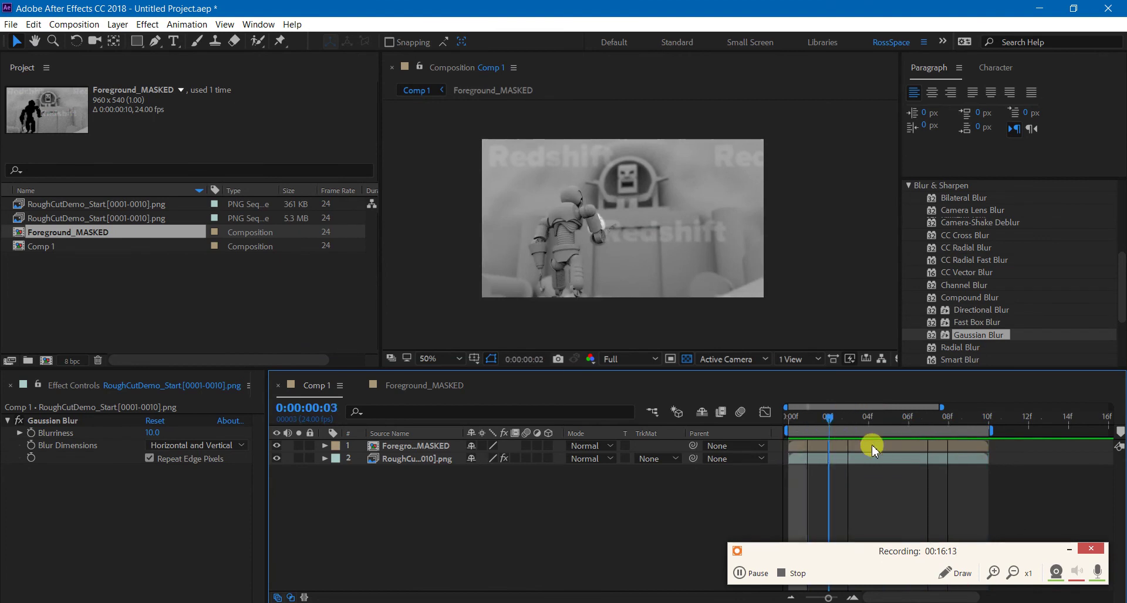
key(Home)
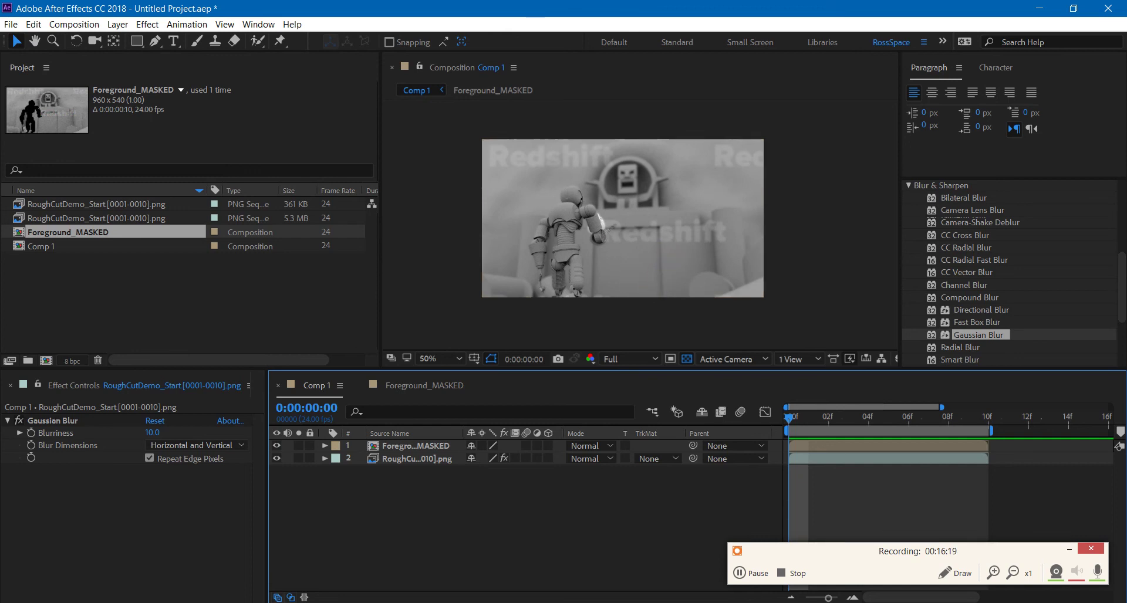
Switch to Maya, make the Scene master layer visible in Render Setup and reposition the Render Setup window over the viewport
click(650, 566)
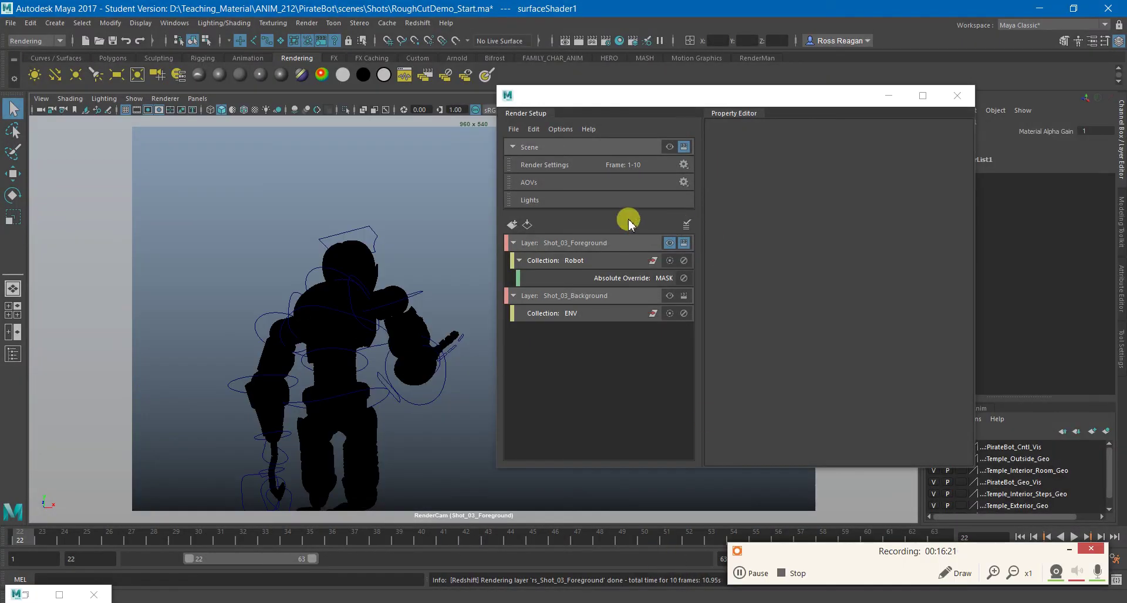
click(668, 147)
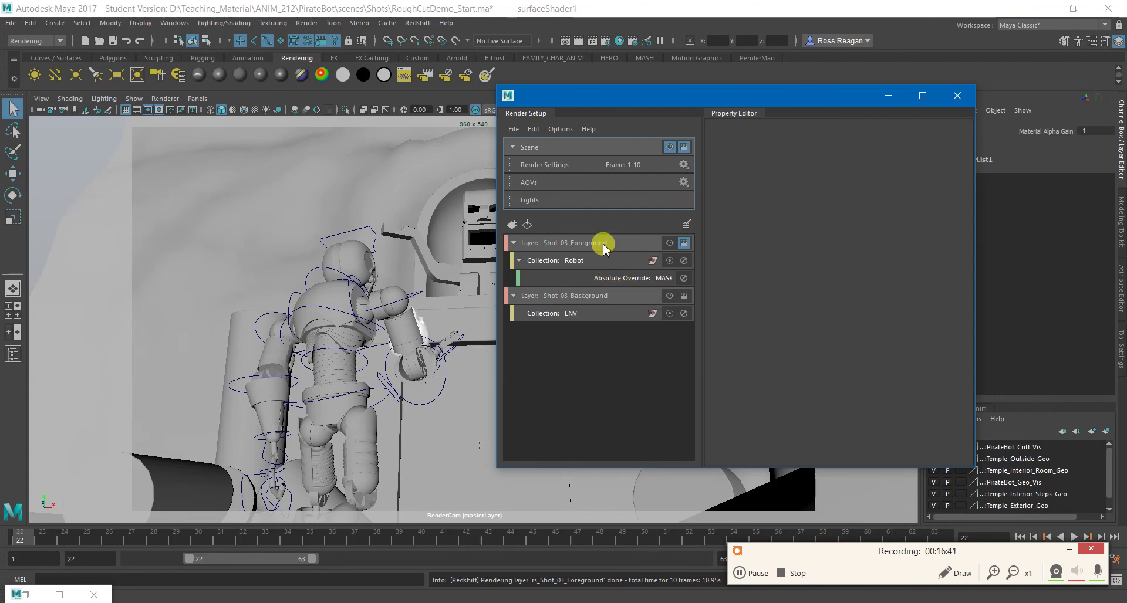
drag(795, 101, 590, 137)
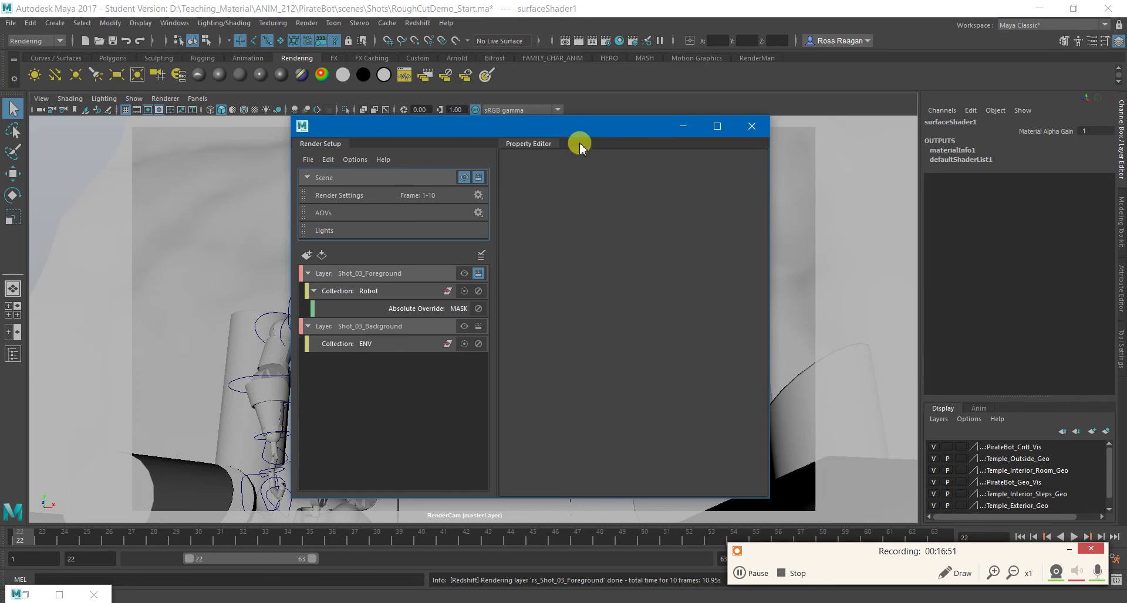
mouse_move(594, 132)
mouse_down()
mouse_move(664, 126)
mouse_move(605, 114)
mouse_up()
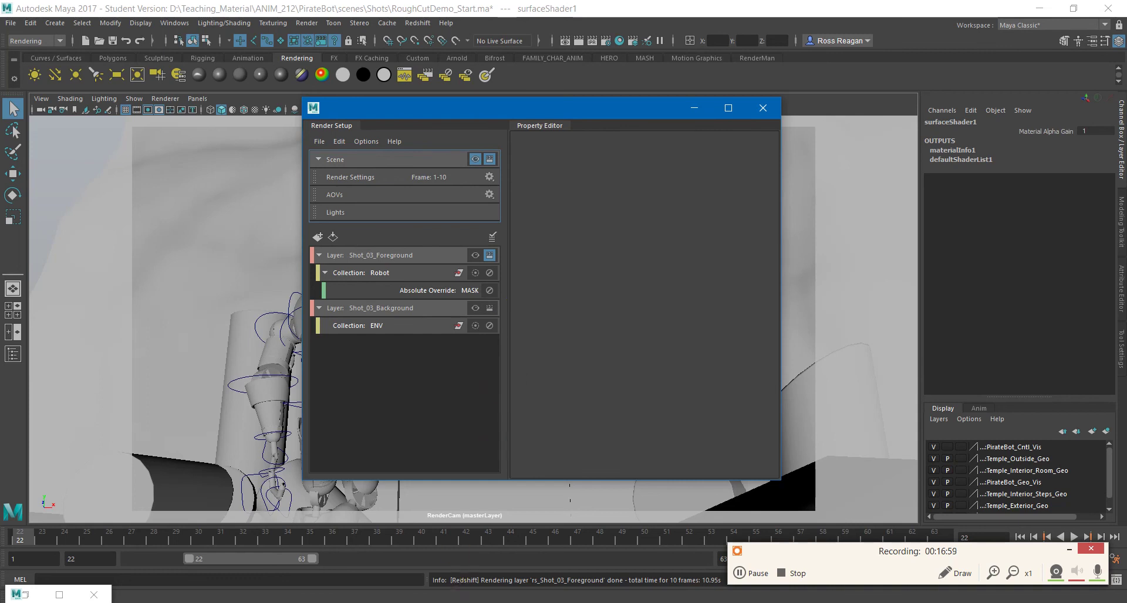
Switch to the browser and look through the Maya 2018 help page on creating Render Settings overrides for a render layer
click(457, 599)
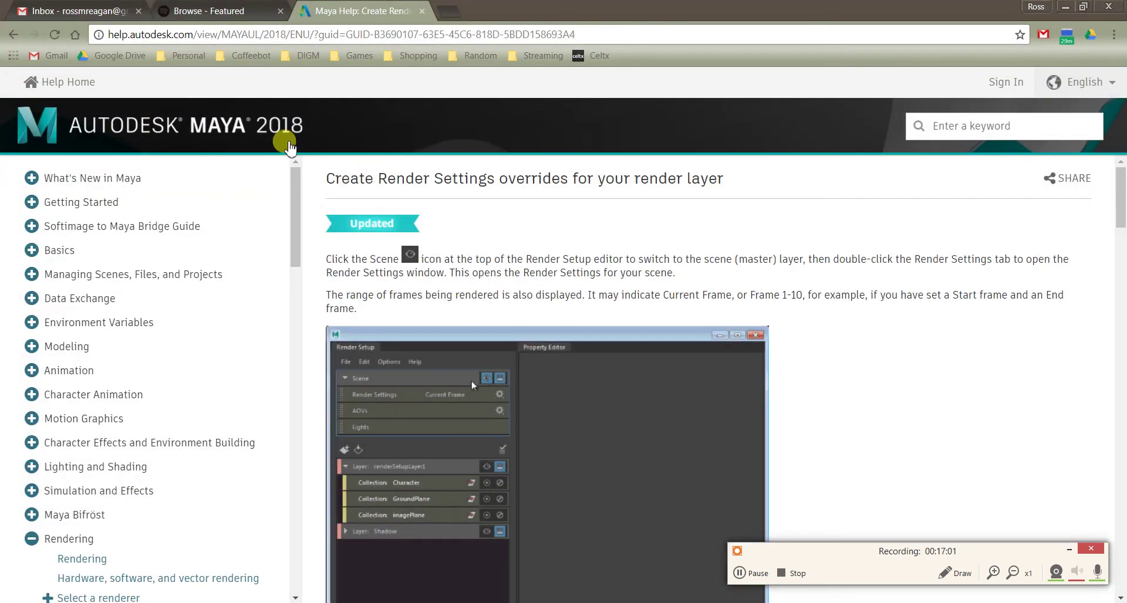
scroll(551, 241, down, 2)
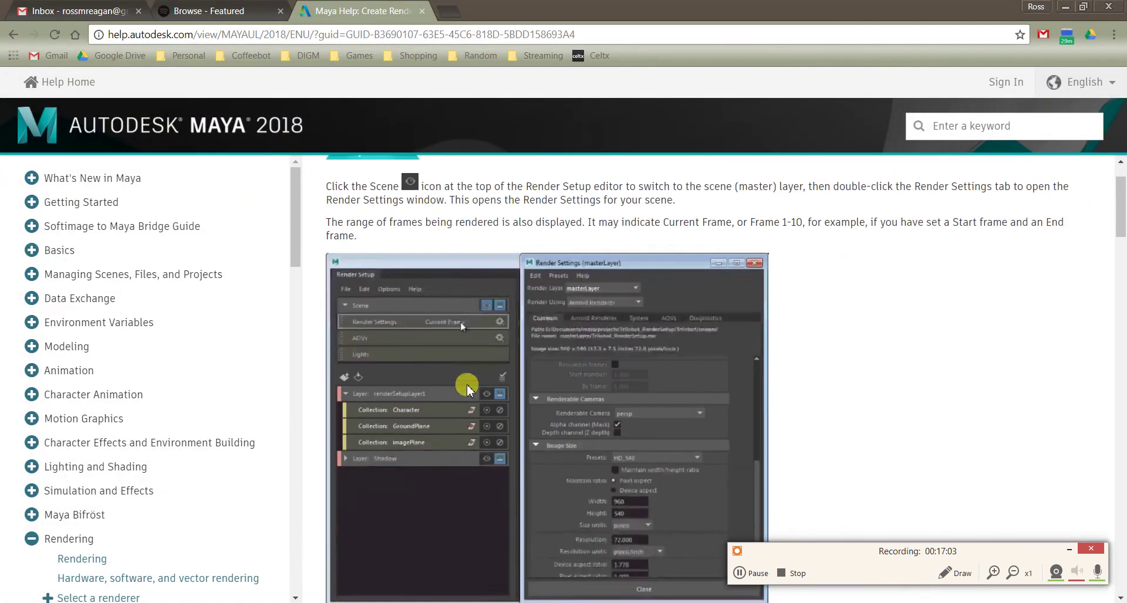
scroll(474, 303, down, 2)
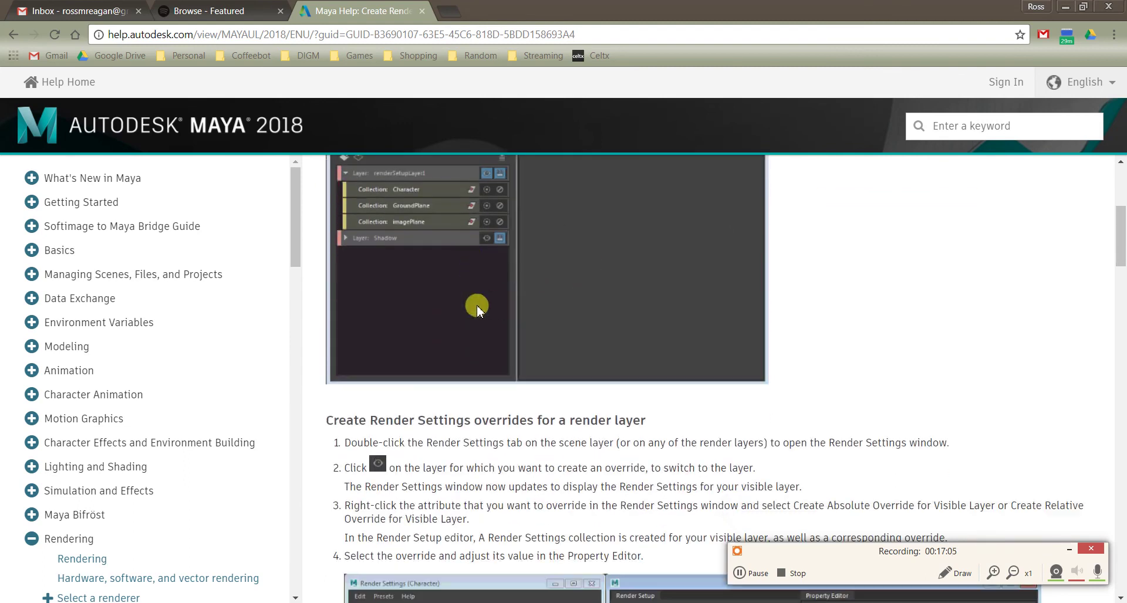
scroll(556, 295, up, 4)
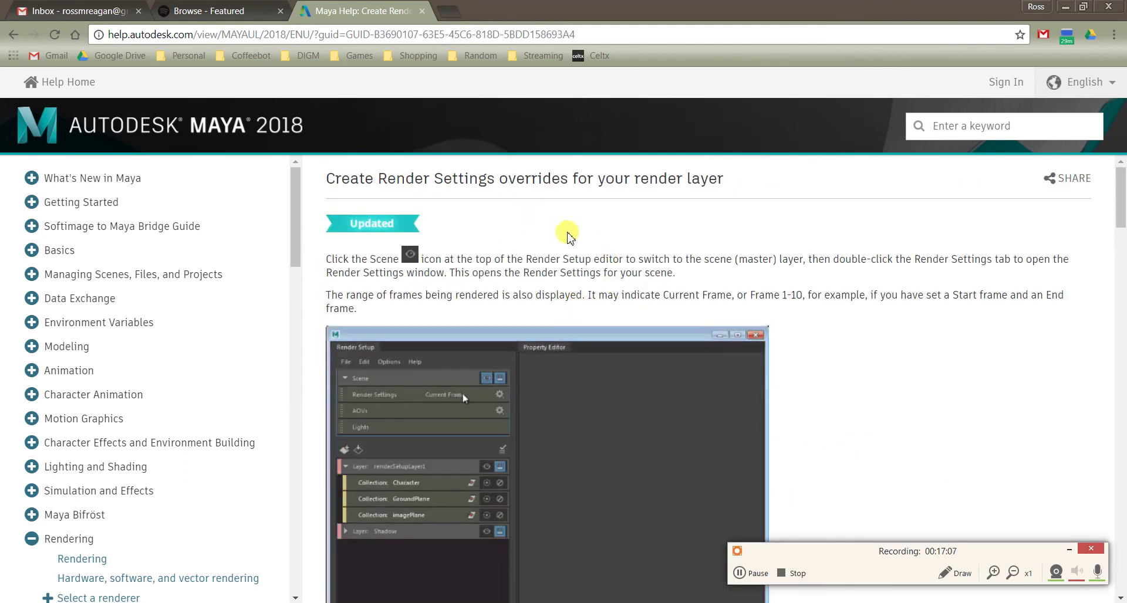
scroll(631, 277, down, 18)
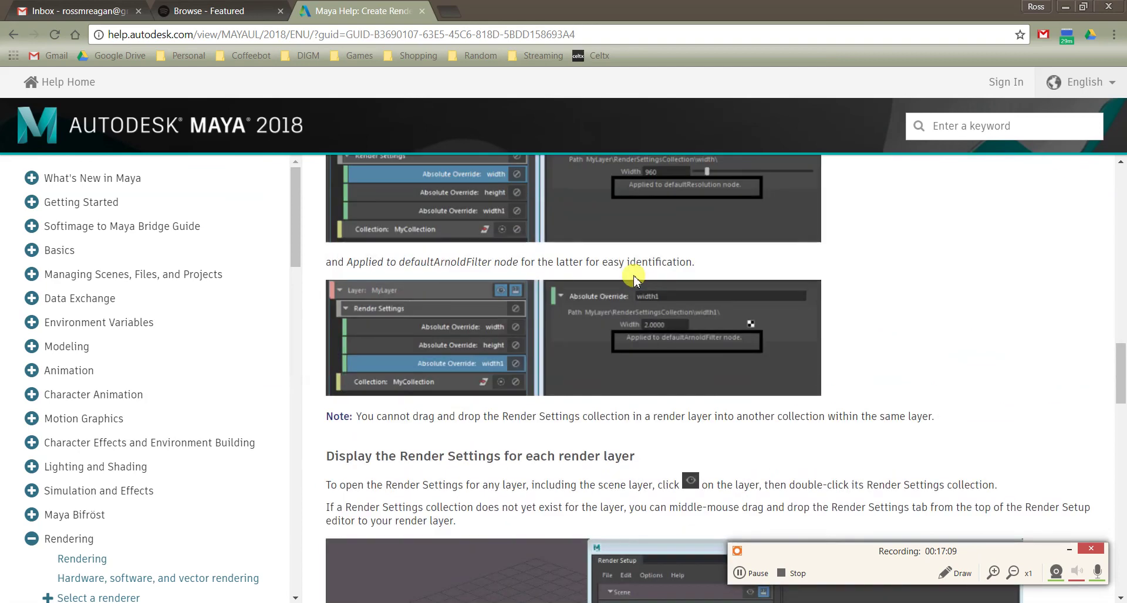
scroll(645, 305, down, 9)
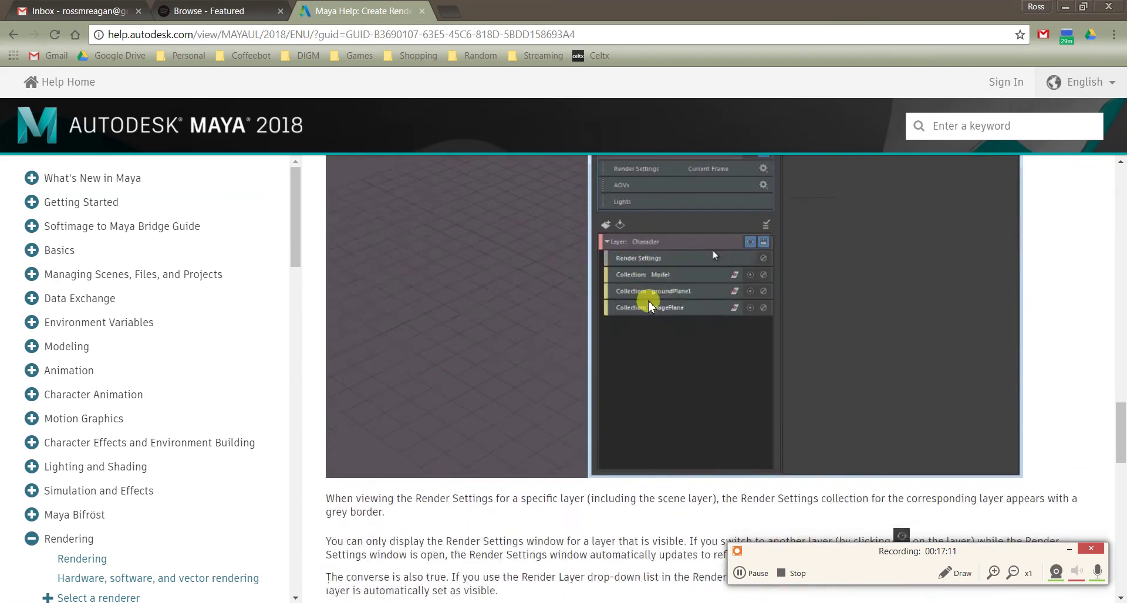
scroll(649, 300, down, 10)
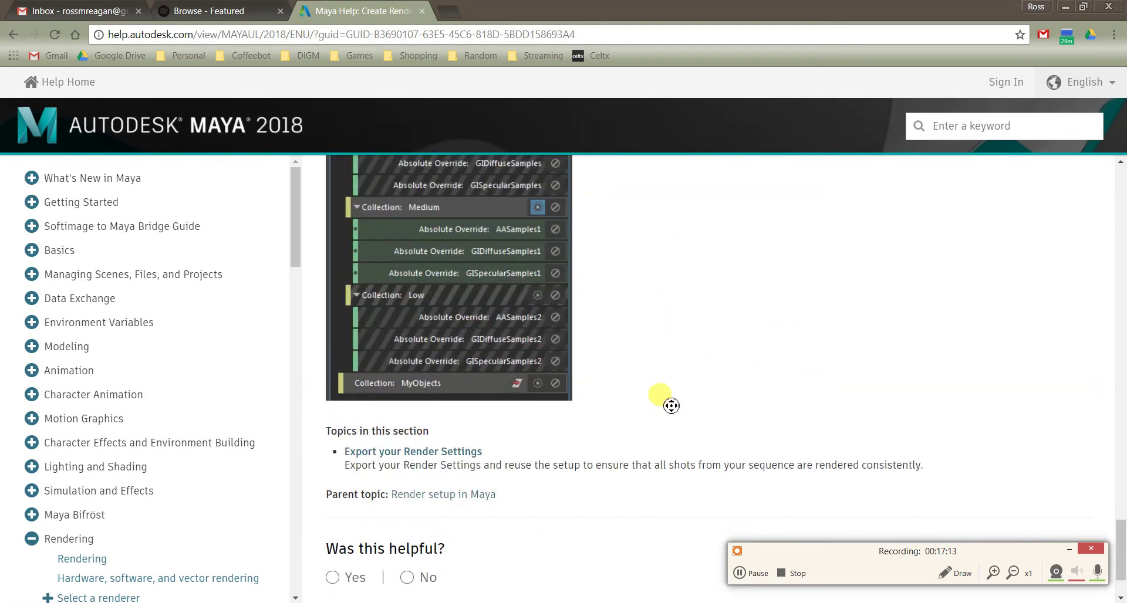
scroll(662, 352, up, 20)
scroll(663, 181, up, 15)
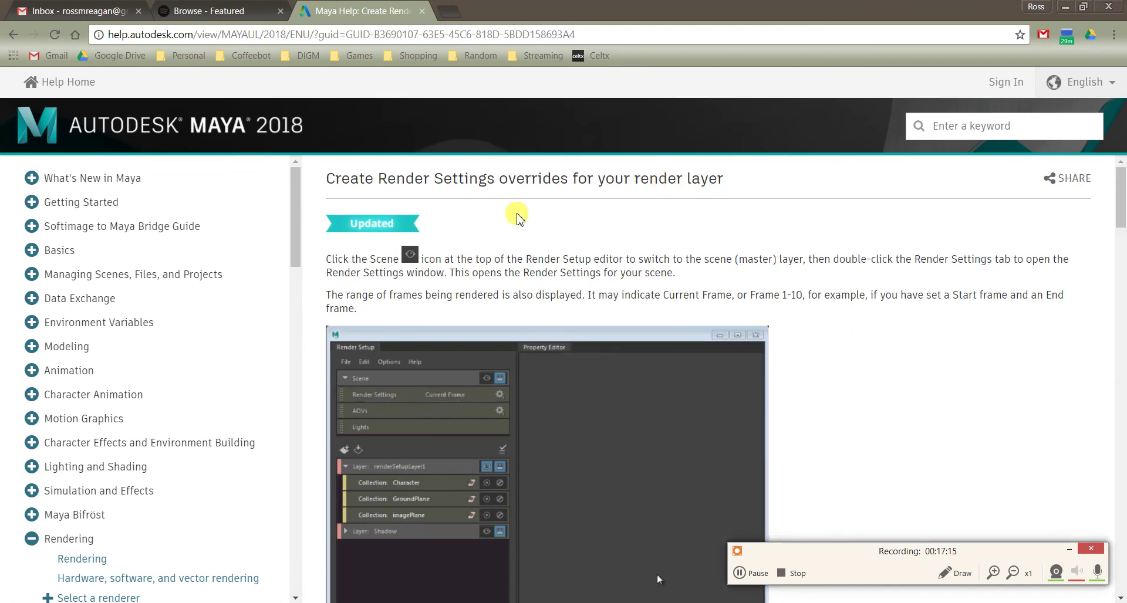